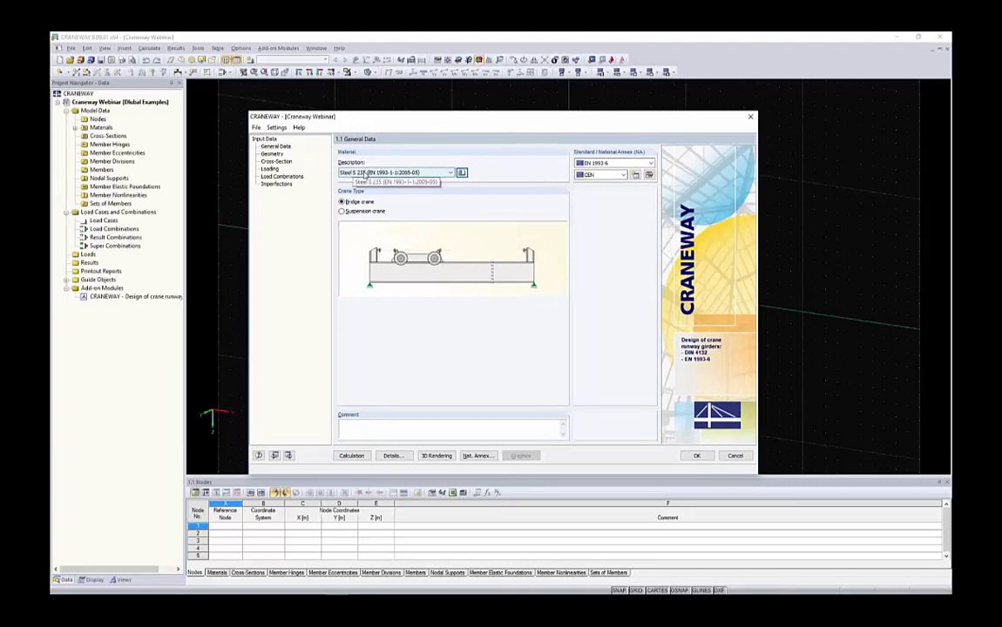
Step: Look through the available steel grades in the material list and in the Material Library
click(366, 173)
scroll(477, 342, down, 3)
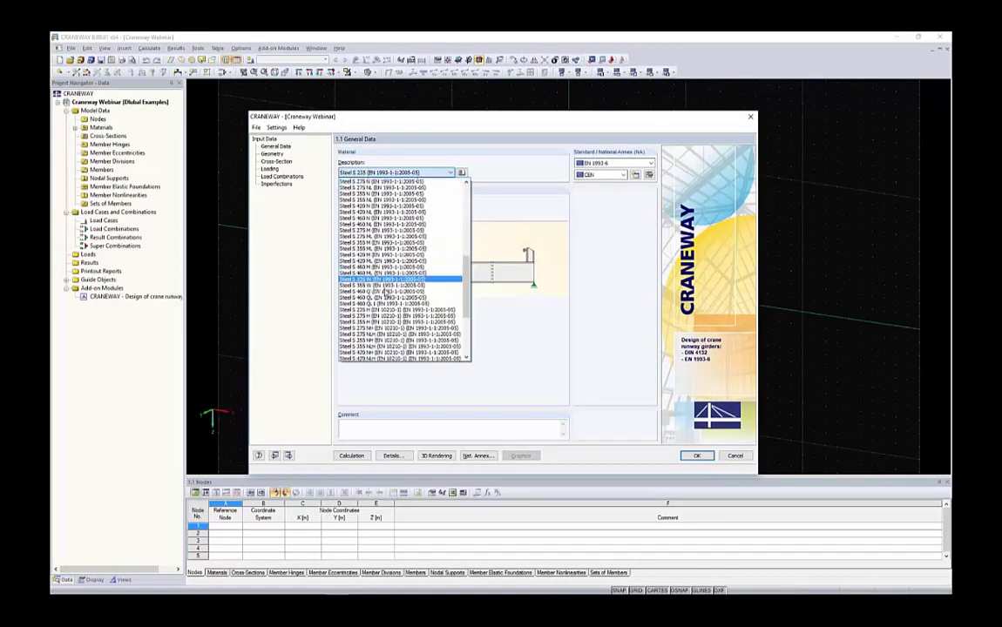
drag(467, 320, 467, 180)
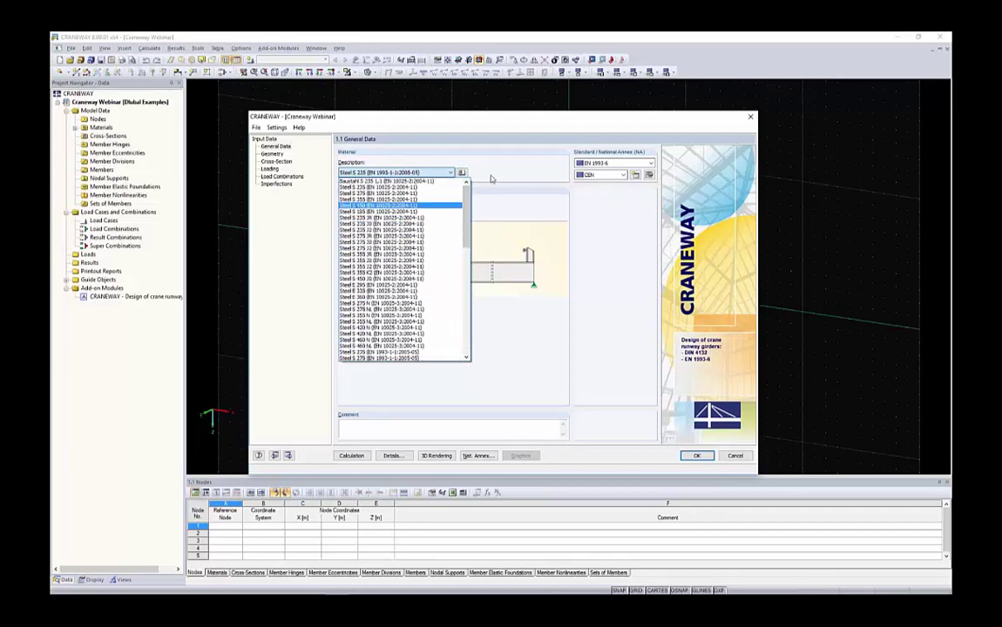
click(465, 173)
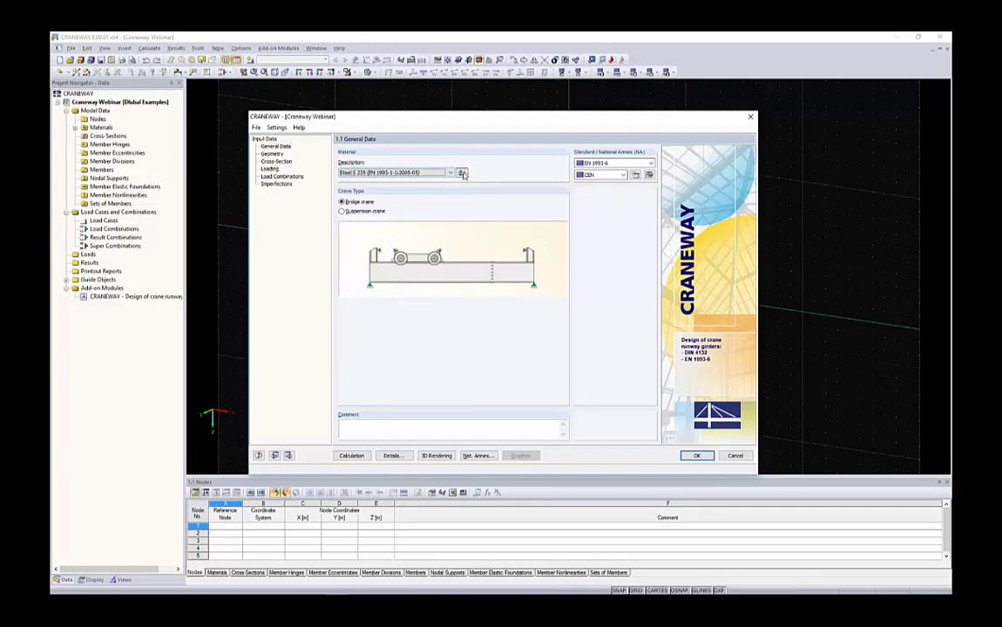
click(463, 173)
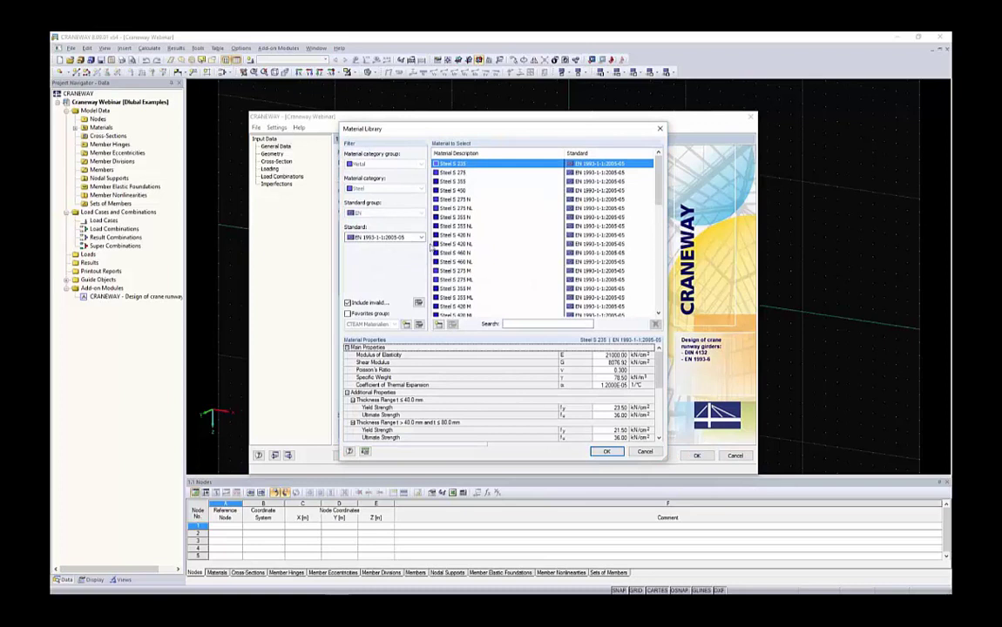
scroll(523, 216, down, 6)
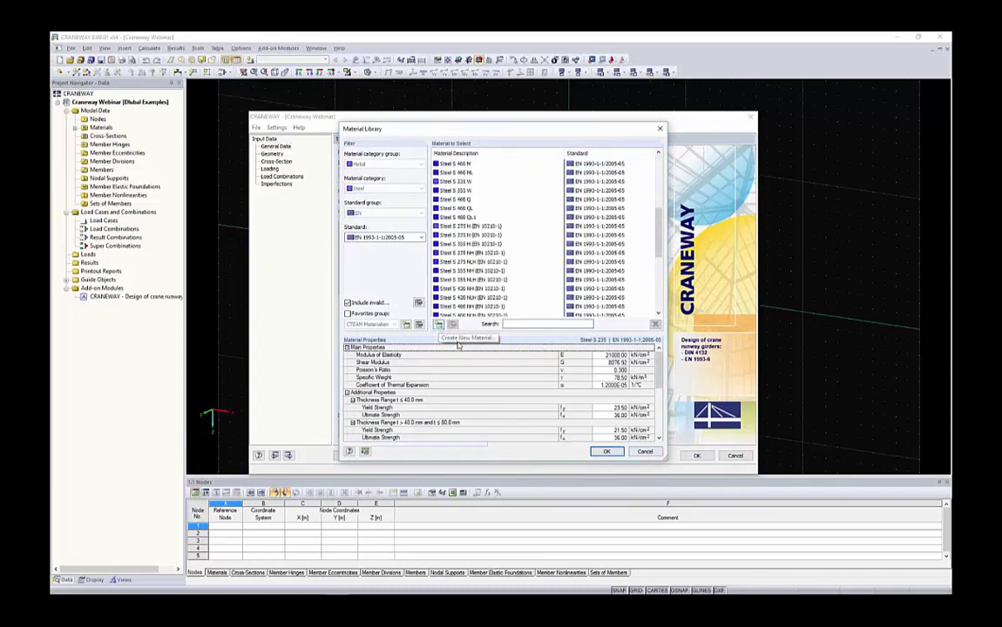
click(646, 453)
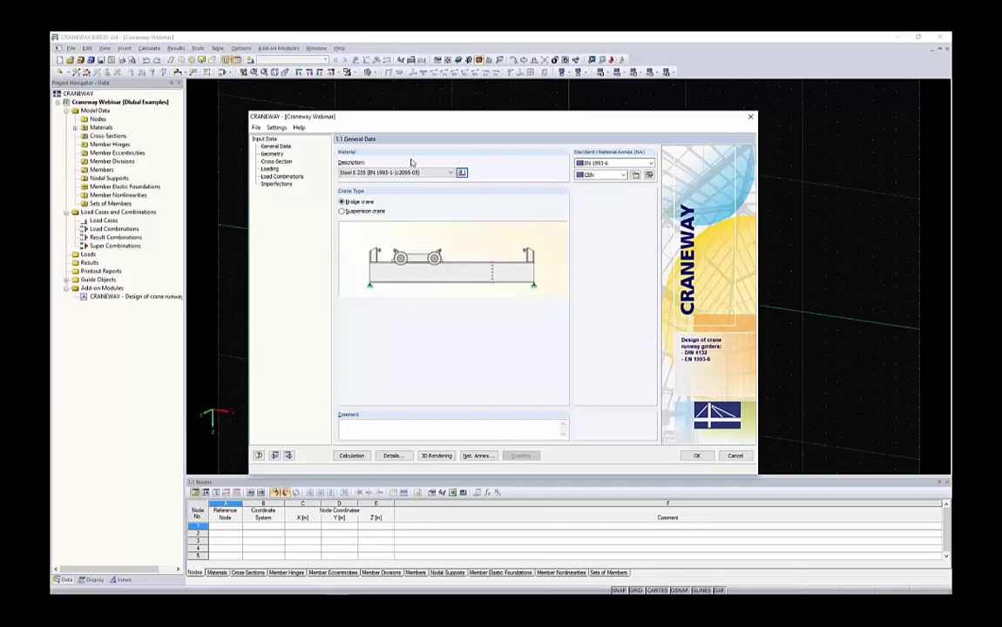
Step: Set the girder material to Steel S 355 (EN 1993-1-1:2005-05) and the design standard to EN 1993-6
click(418, 173)
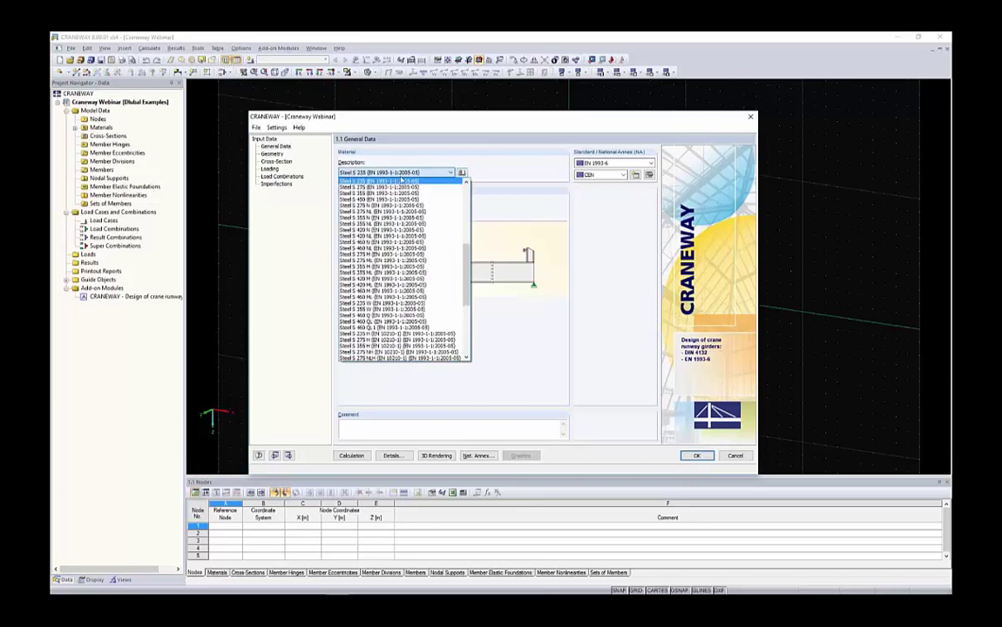
click(367, 192)
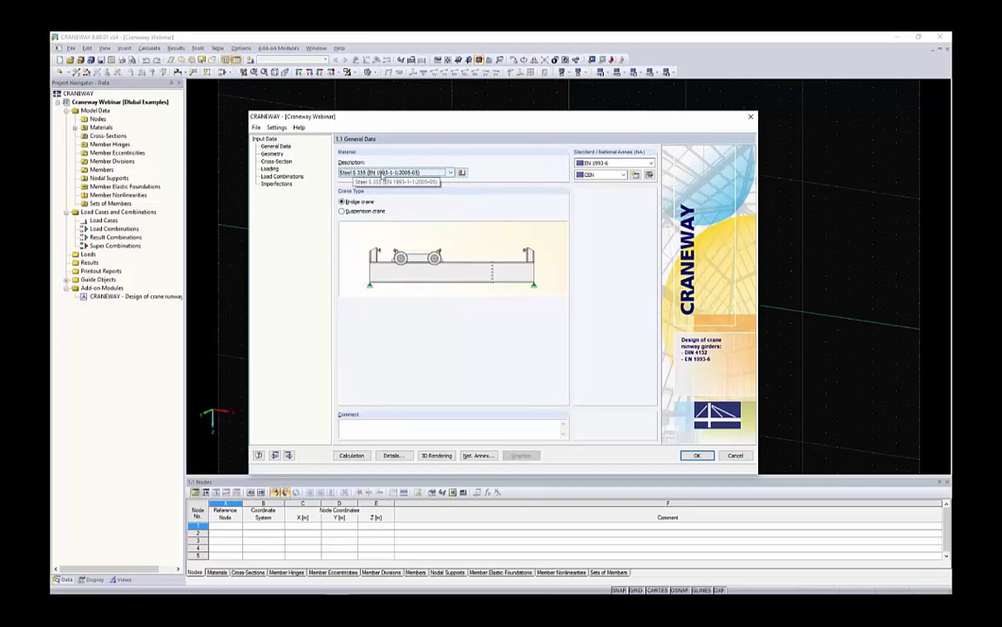
click(609, 163)
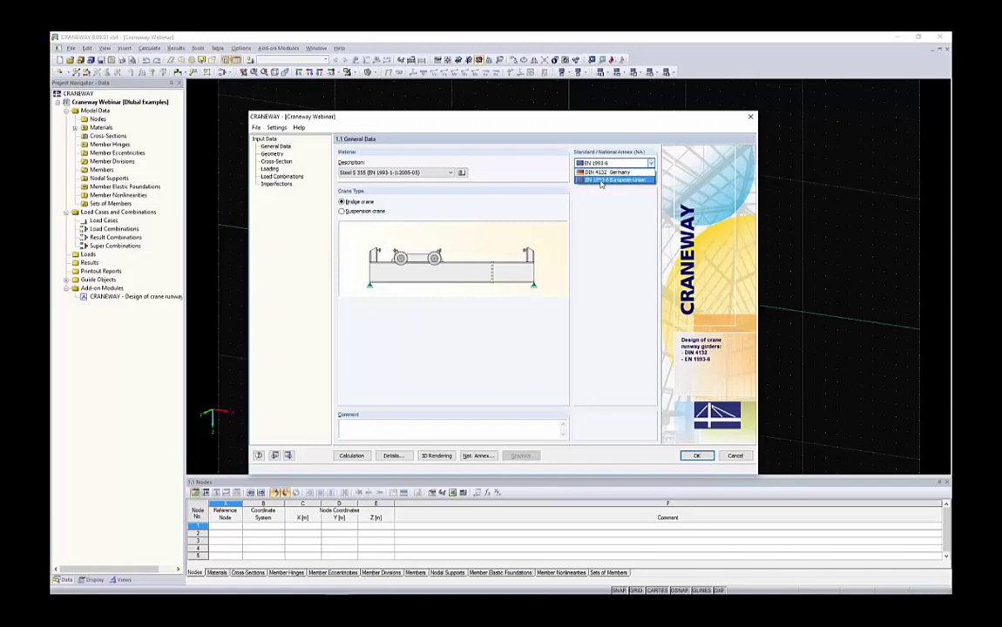
click(605, 180)
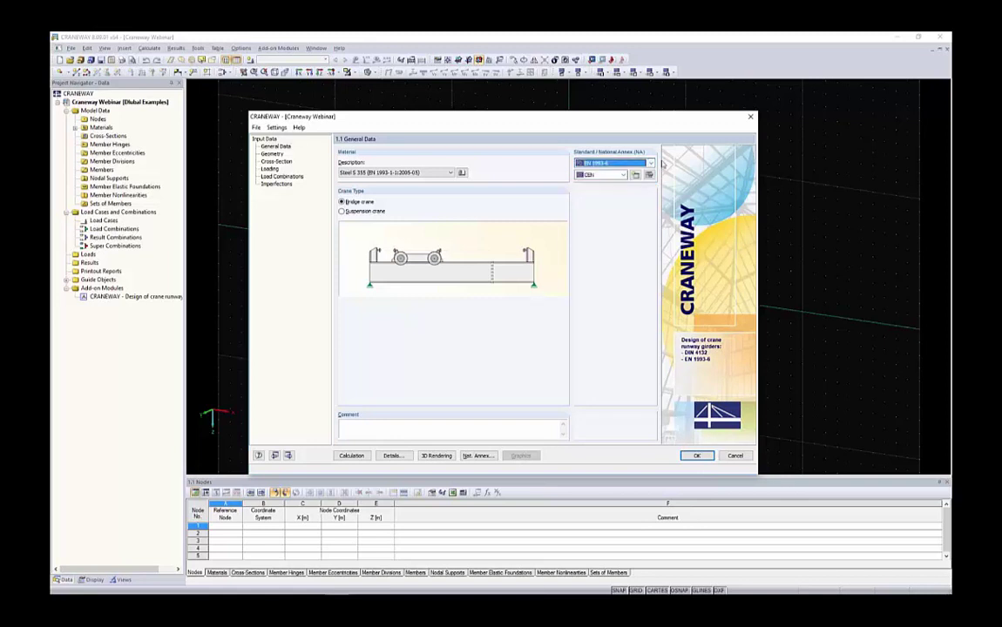
Step: Review the available national annexes and the partial safety factors in the settings for a new annex based on CEN
click(611, 174)
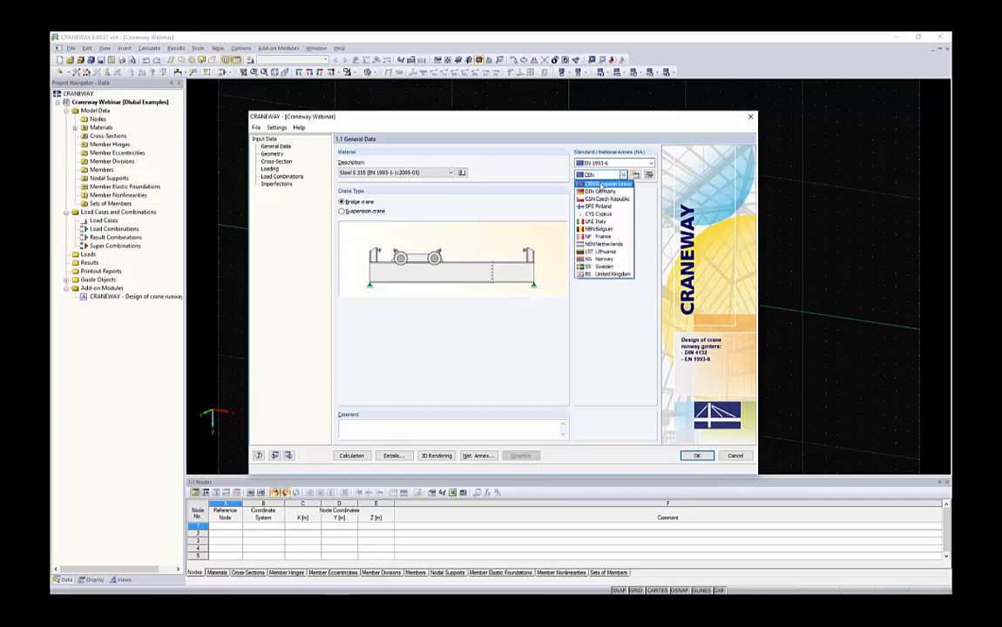
click(649, 187)
click(636, 176)
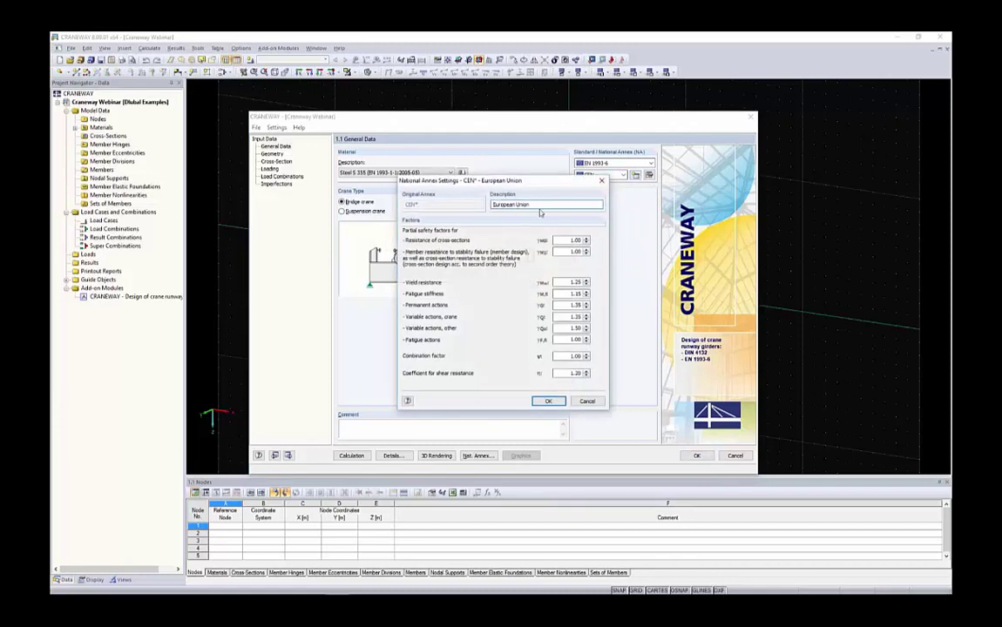
drag(539, 205, 491, 204)
click(587, 401)
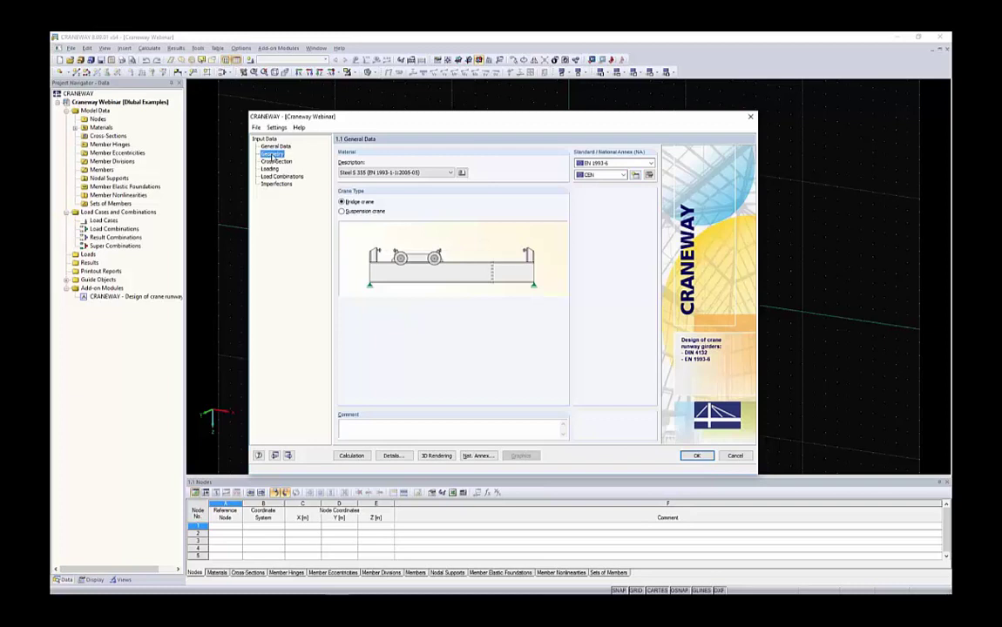
Step: Set the total girder length to 28 m in the geometry data
click(272, 154)
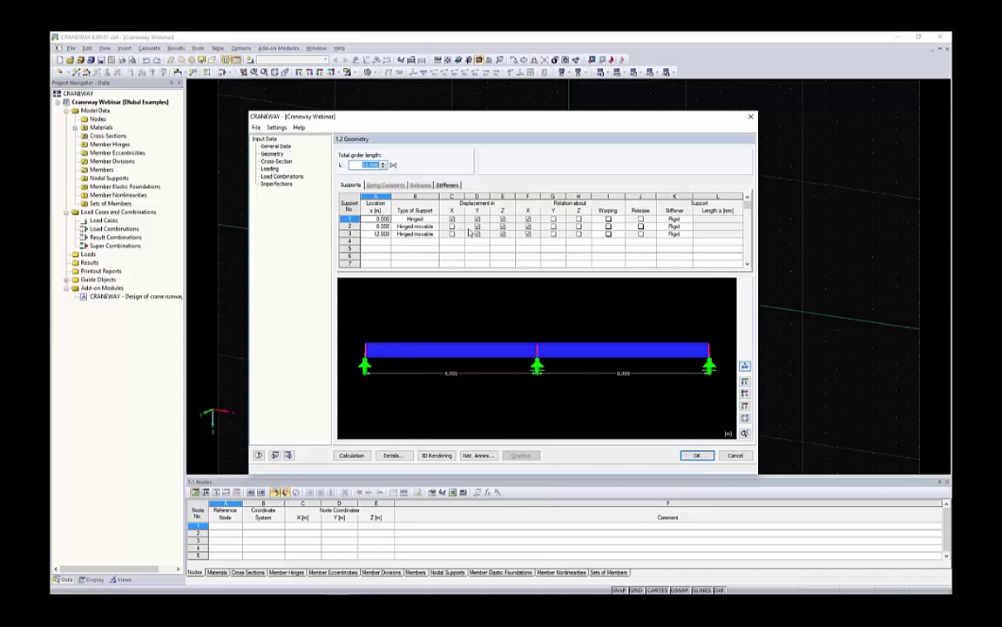
ctrl+middle_drag(579, 319, 405, 365)
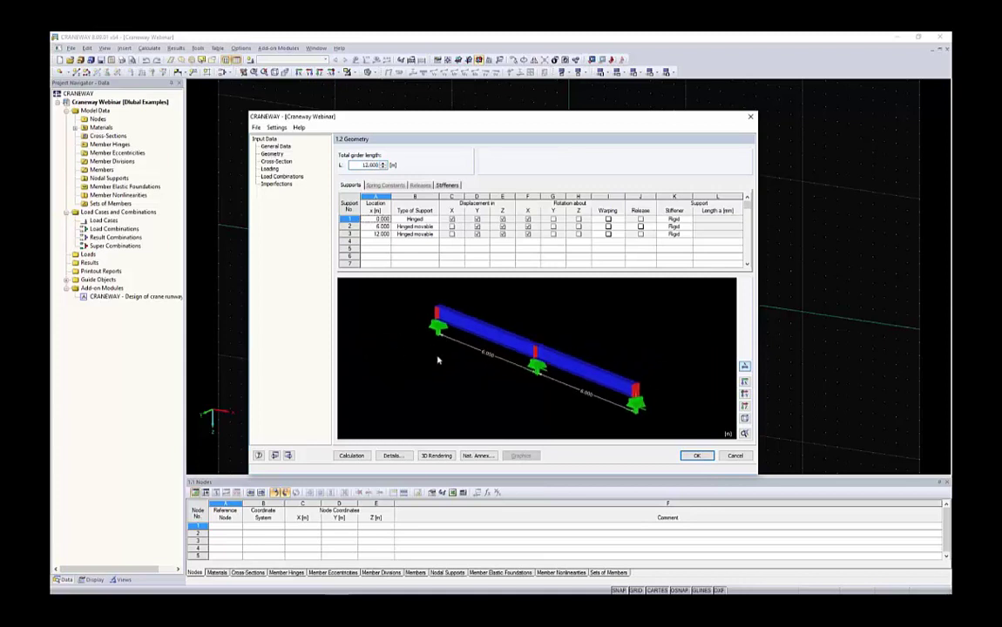
ctrl+middle_drag(477, 343, 515, 333)
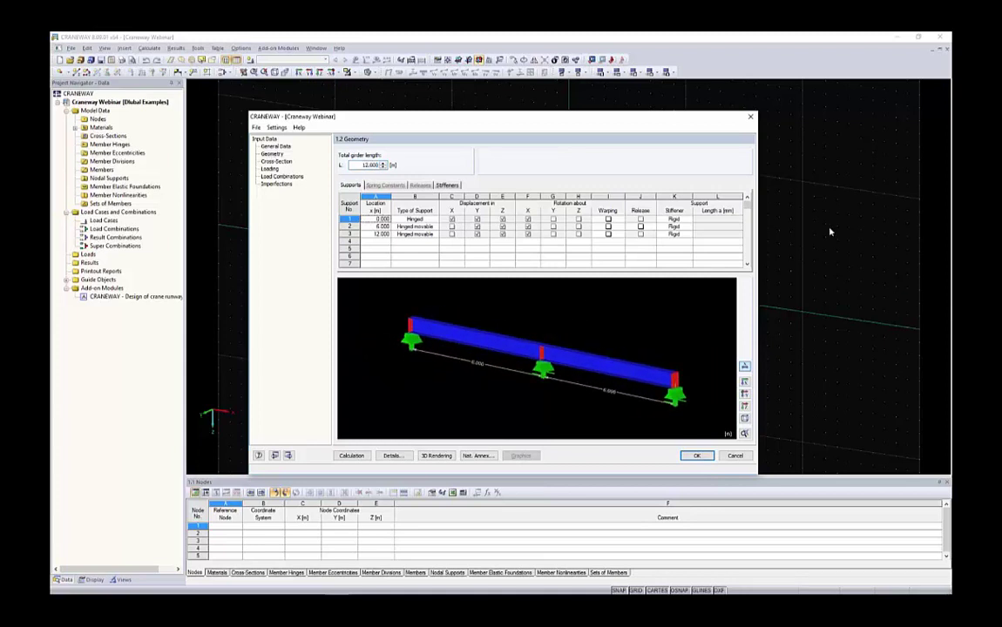
ctrl+middle_drag(454, 291, 533, 362)
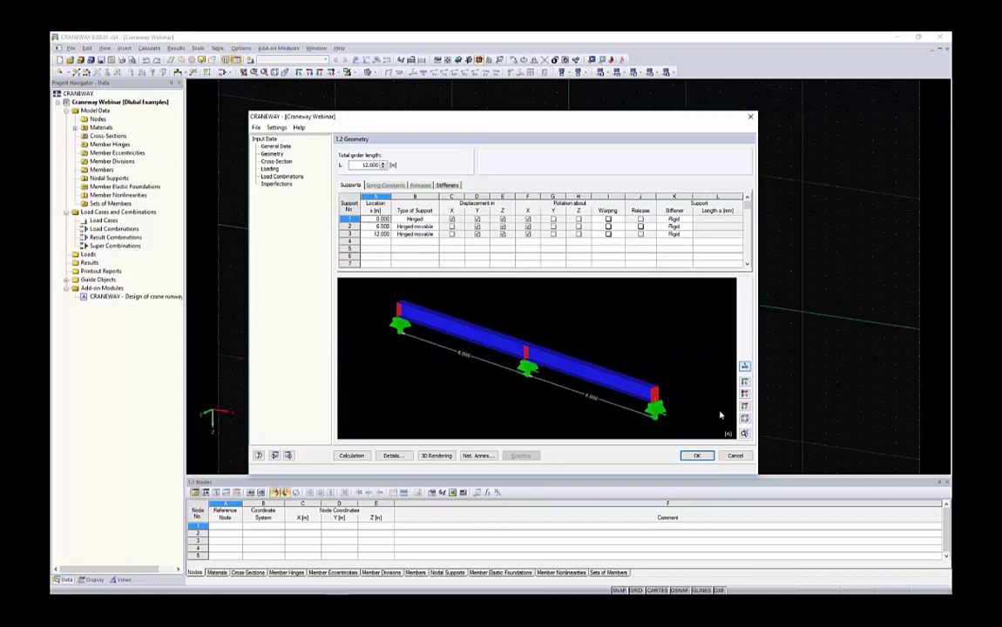
click(744, 419)
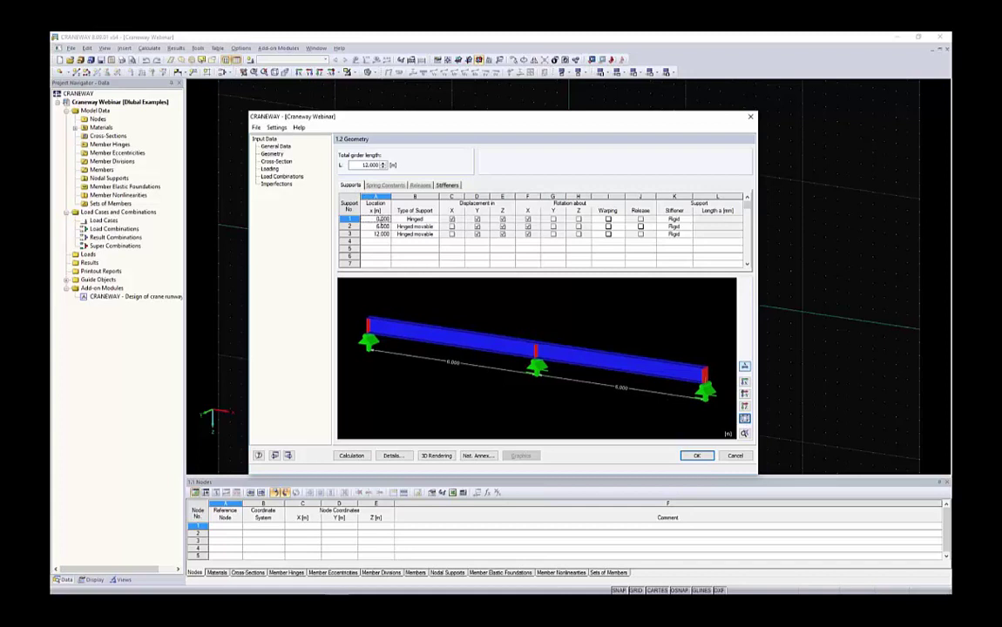
drag(349, 165, 405, 162)
text(28)
click(407, 219)
Step: Place the second support at 14 m and the third support at 28 m along the girder
click(379, 217)
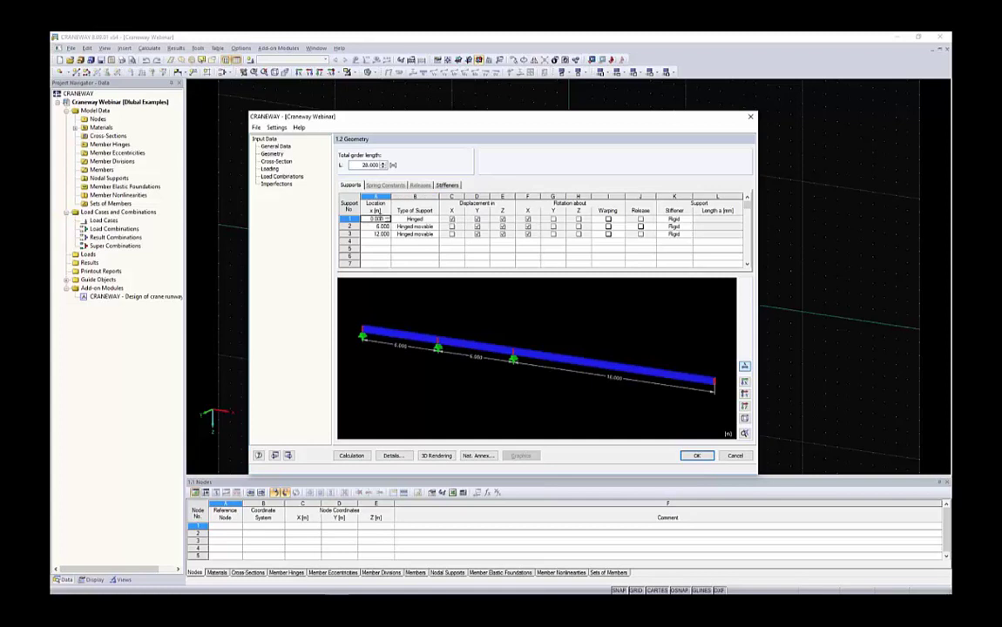
click(377, 226)
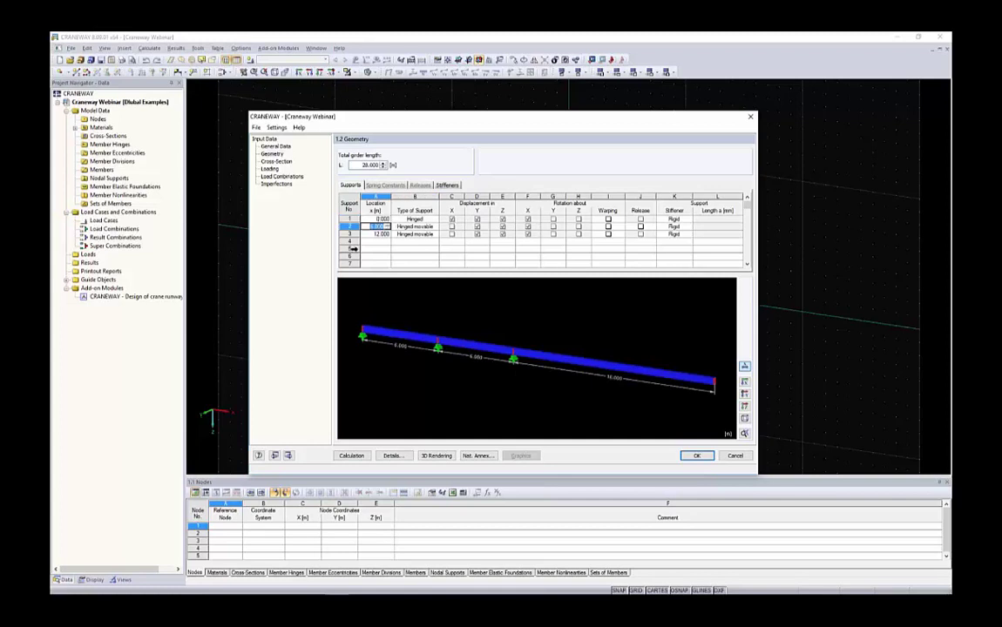
text(14)
key(Return)
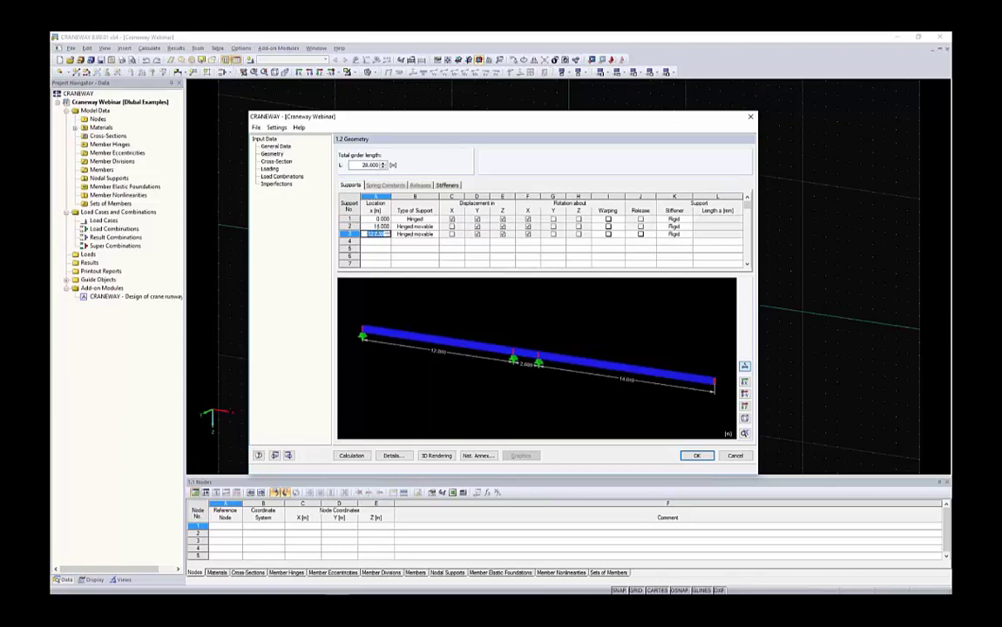
text(28)
key(Tab)
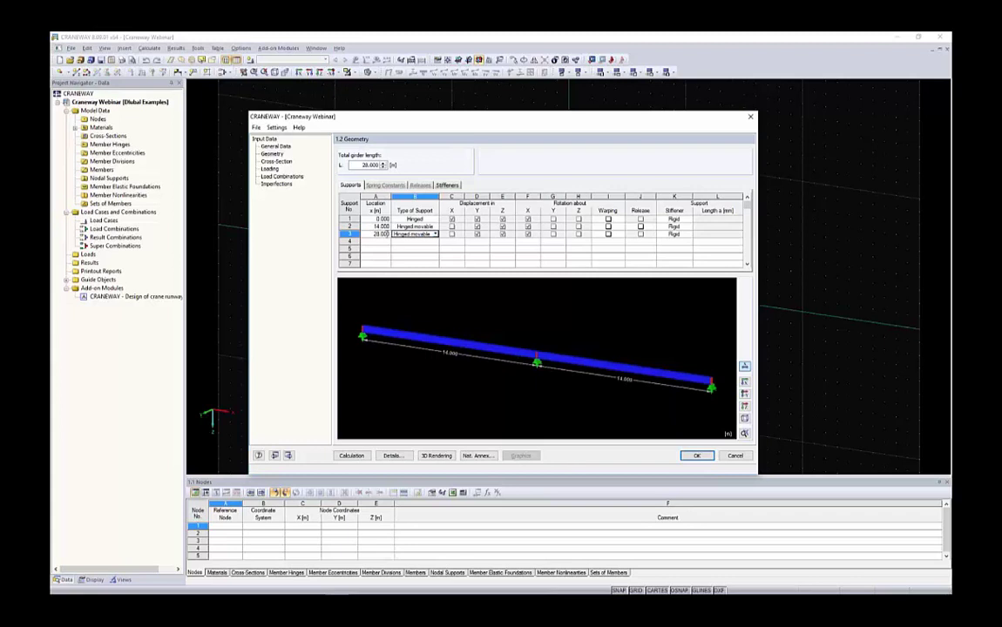
Step: Examine the support types and the displacement and rotation restraints defined for the three supports
click(412, 220)
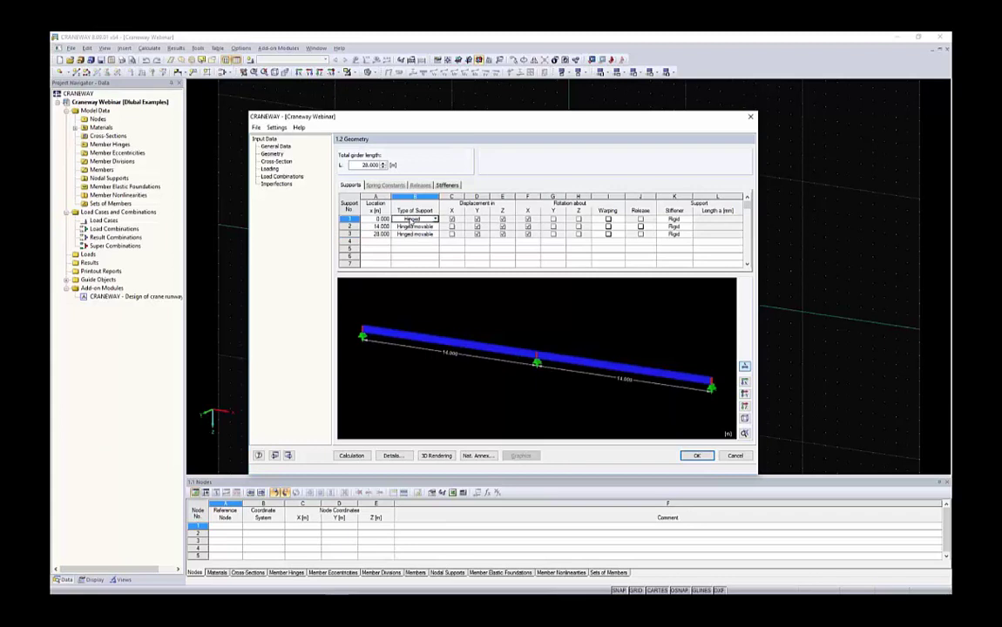
click(435, 219)
click(437, 220)
click(418, 227)
scroll(535, 369, up, 2)
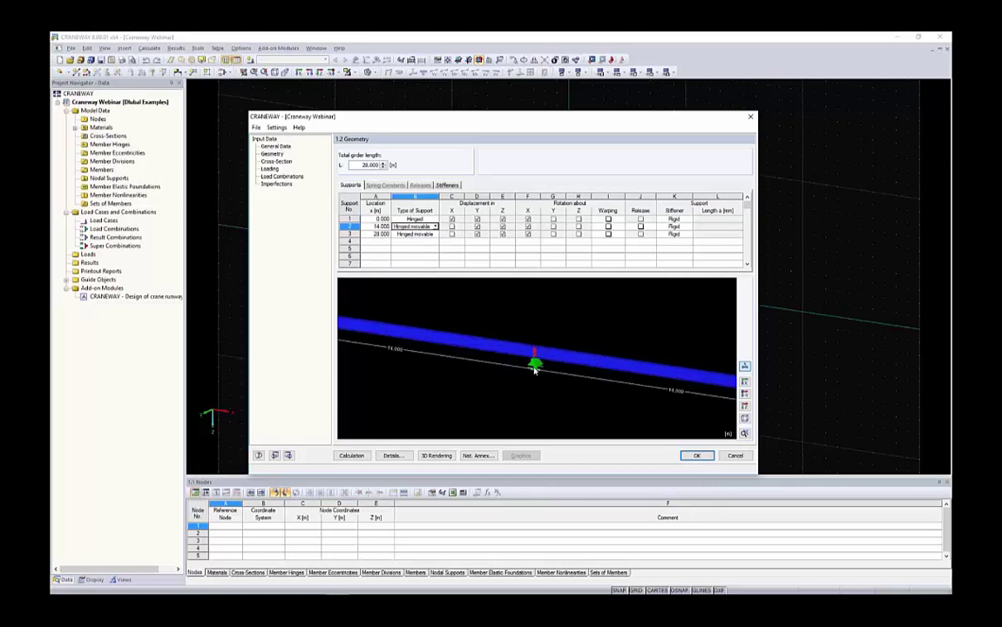
scroll(535, 370, down, 3)
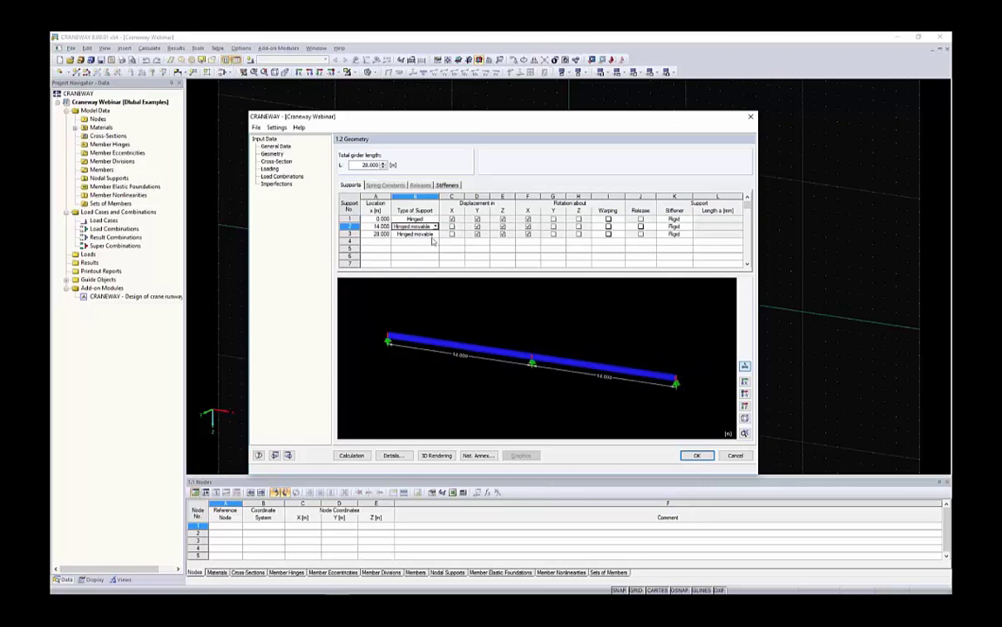
drag(452, 219, 583, 237)
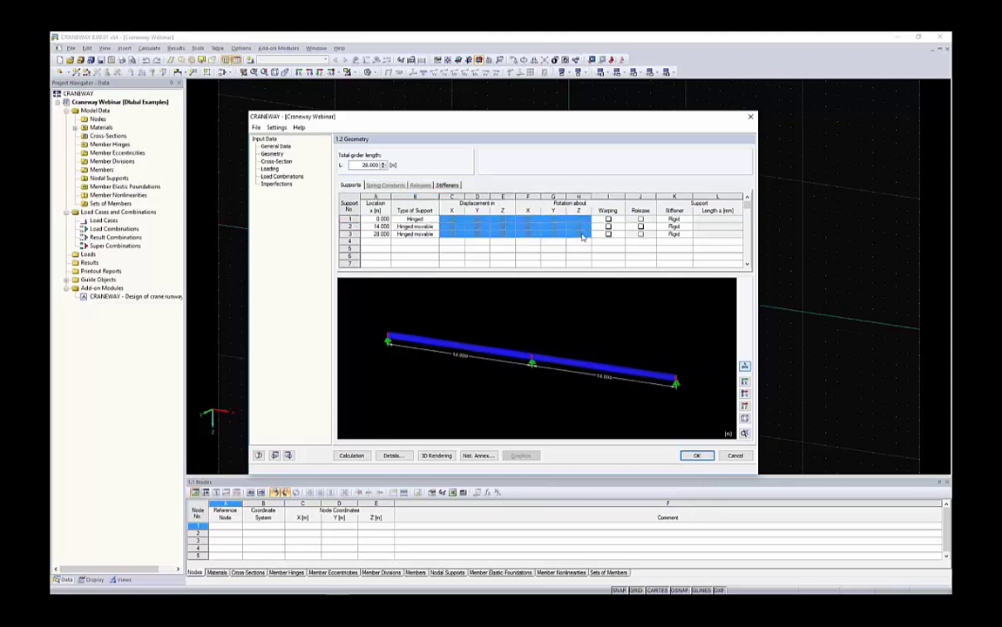
click(451, 219)
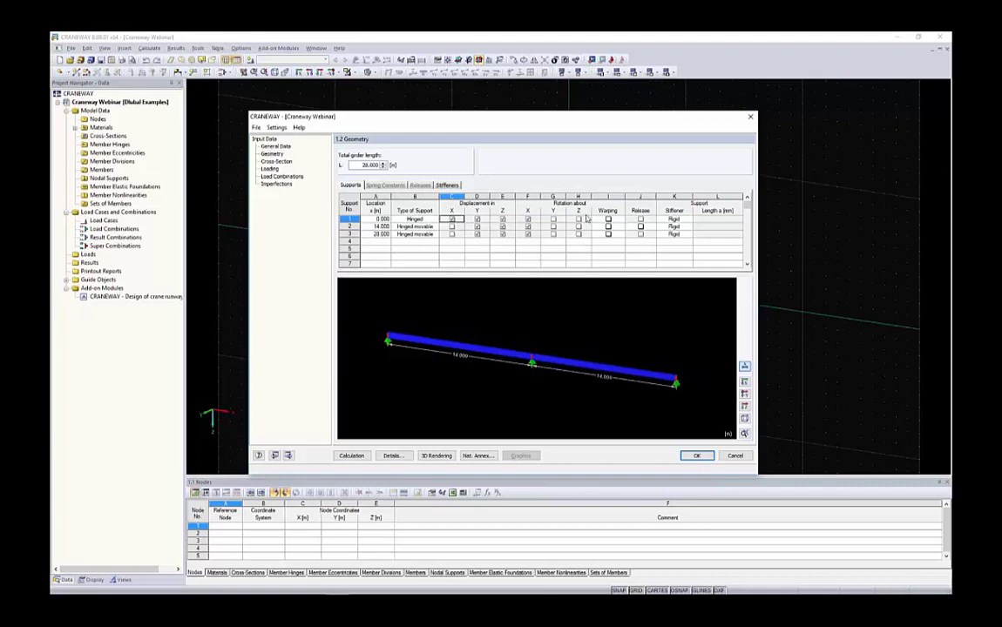
click(461, 229)
drag(462, 228, 571, 232)
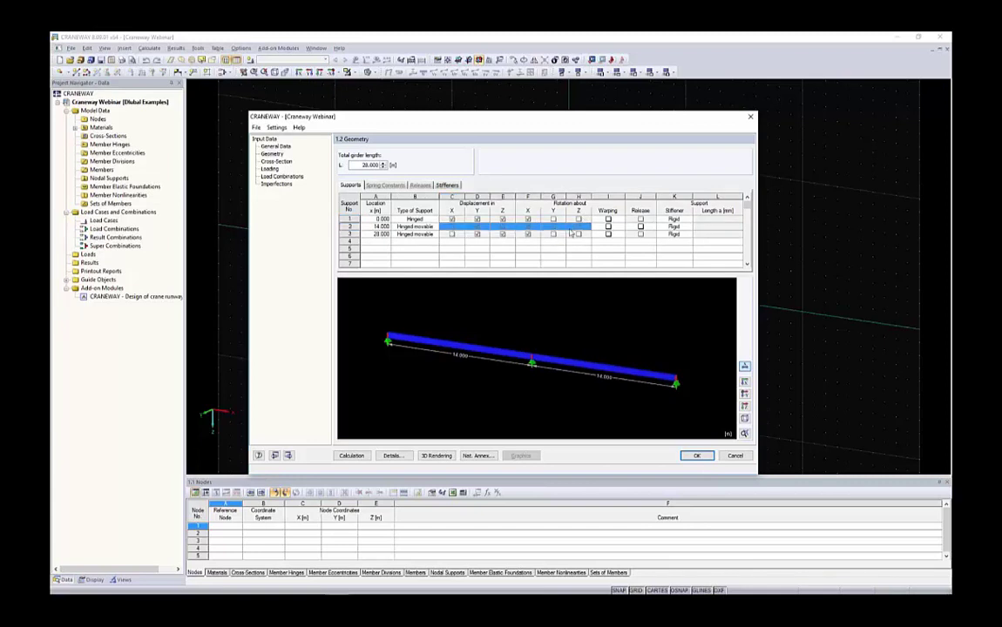
click(452, 227)
Step: Change the middle support's type to User-defined
click(432, 226)
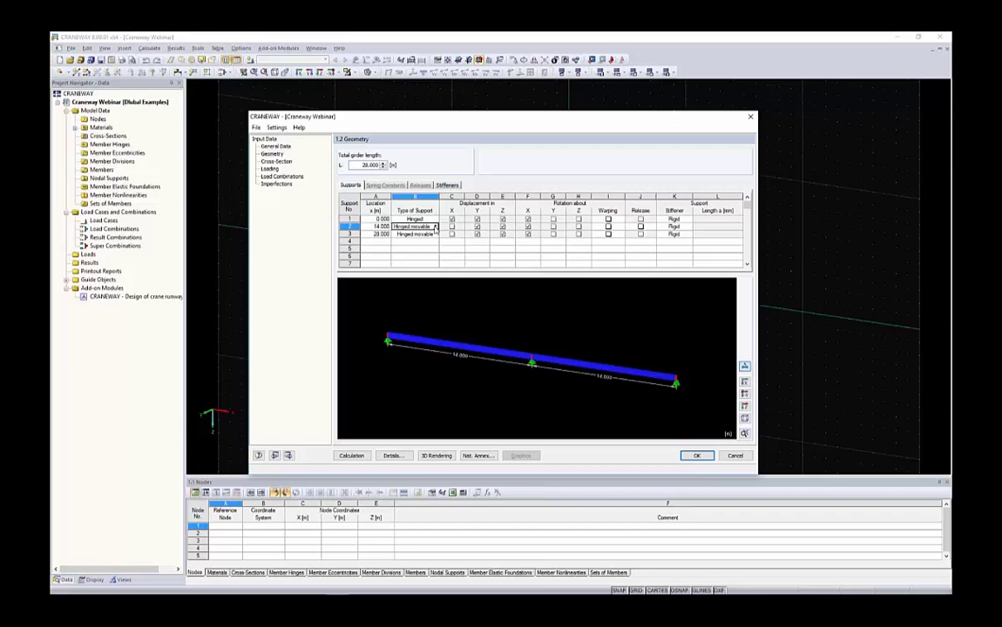
click(435, 226)
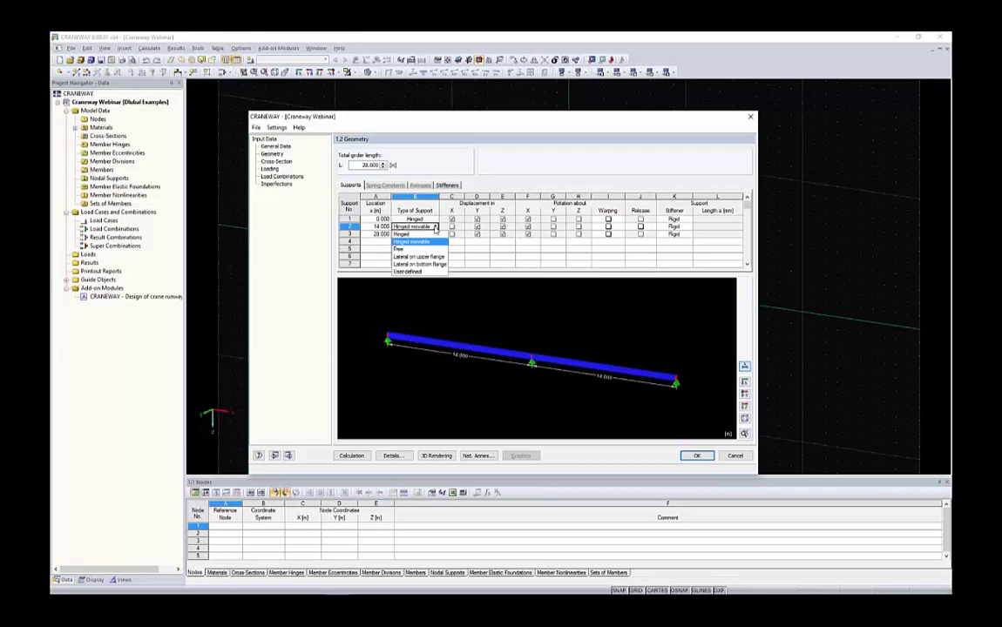
click(419, 273)
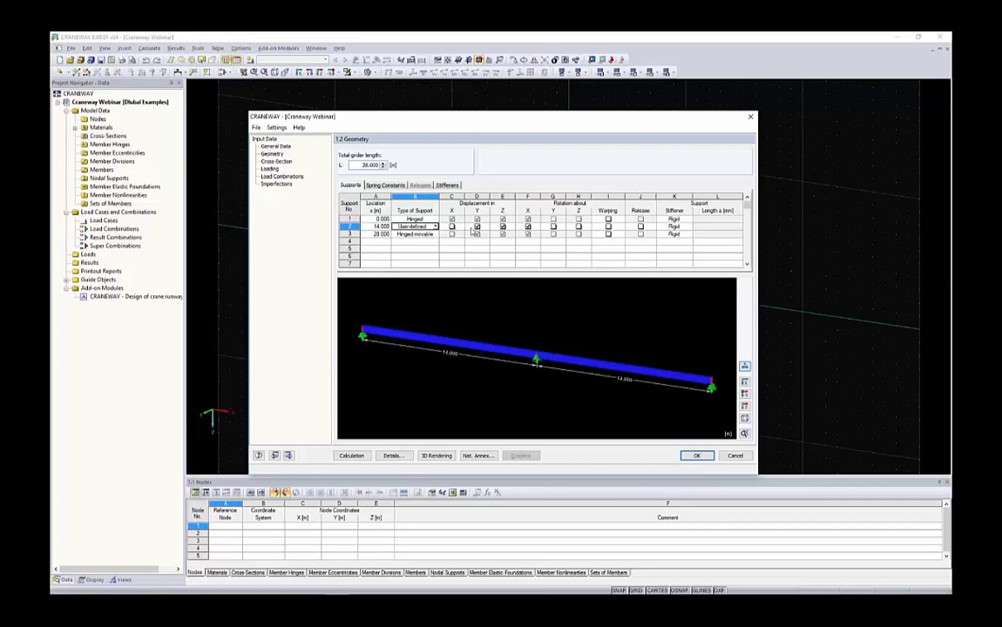
Step: Change the middle support's type to lateral on upper flange and inspect it in the girder preview
click(434, 226)
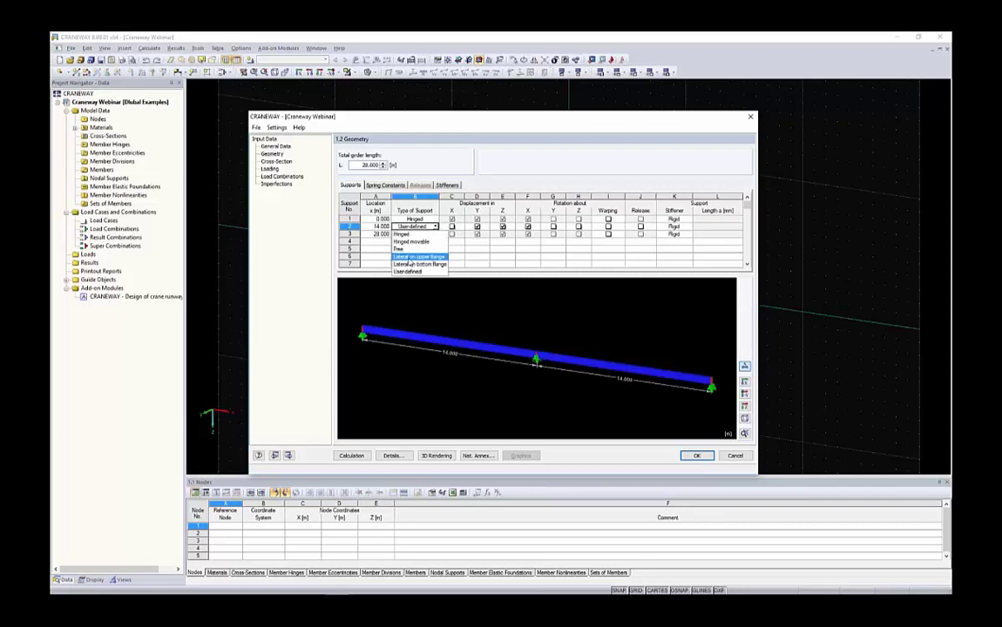
click(410, 258)
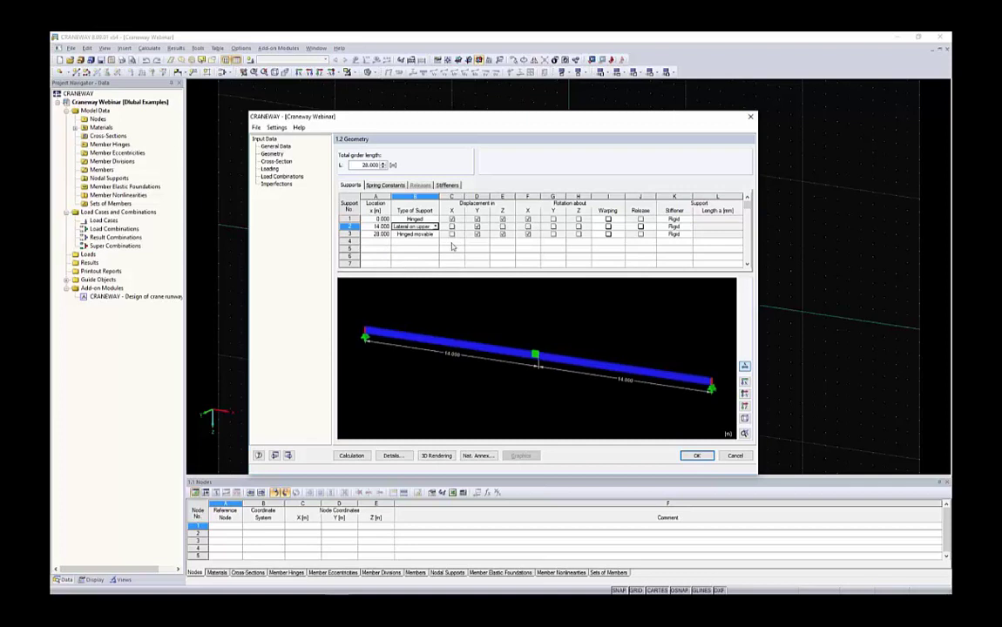
scroll(537, 358, up, 4)
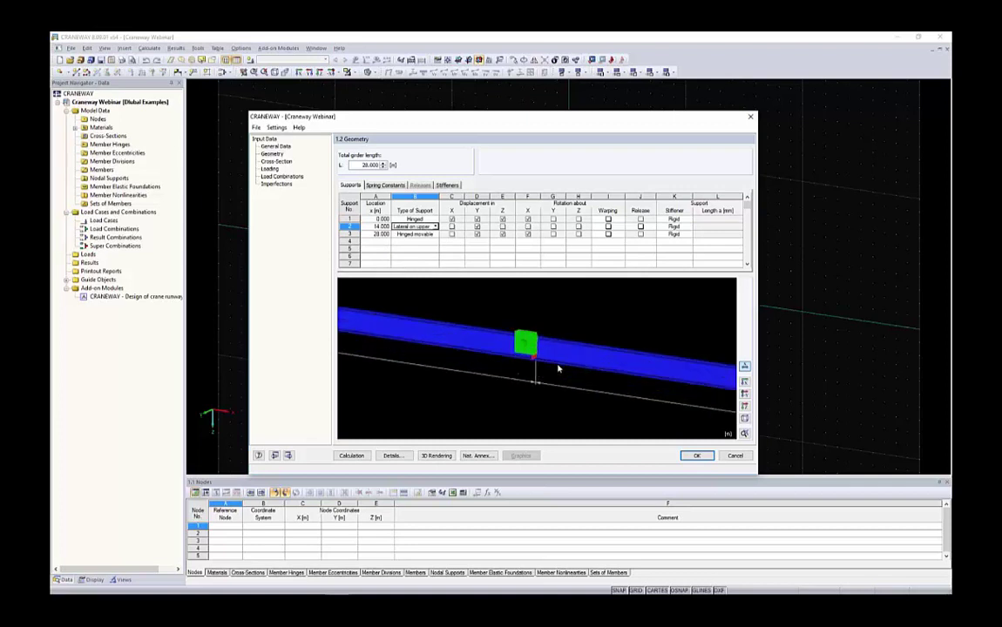
scroll(558, 369, down, 4)
ctrl+middle_drag(558, 370, 341, 315)
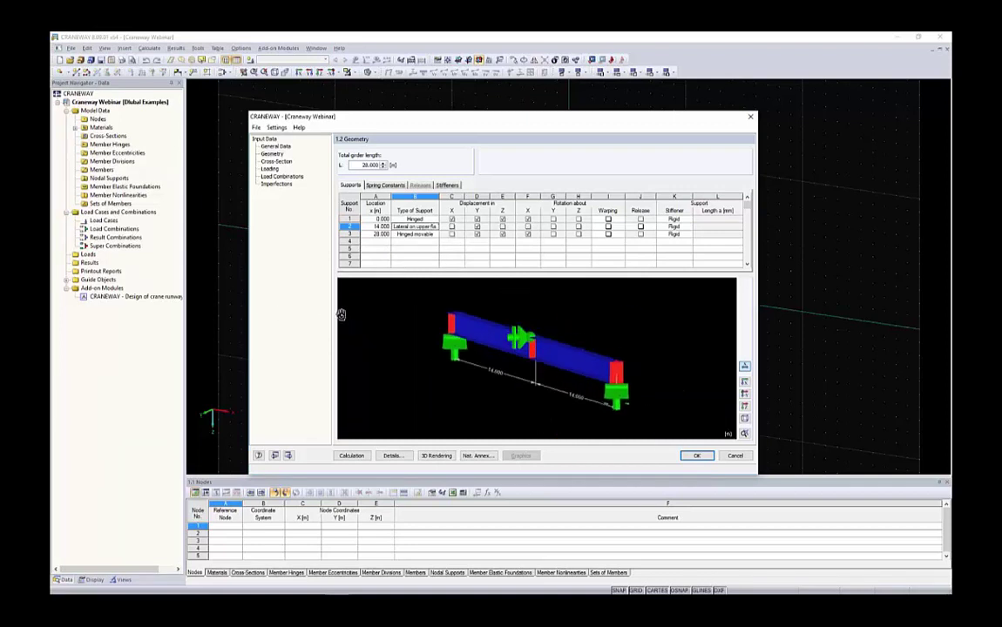
Step: Change the middle support's type to Hinged movable and inspect the girder in the preview
scroll(366, 326, up, 4)
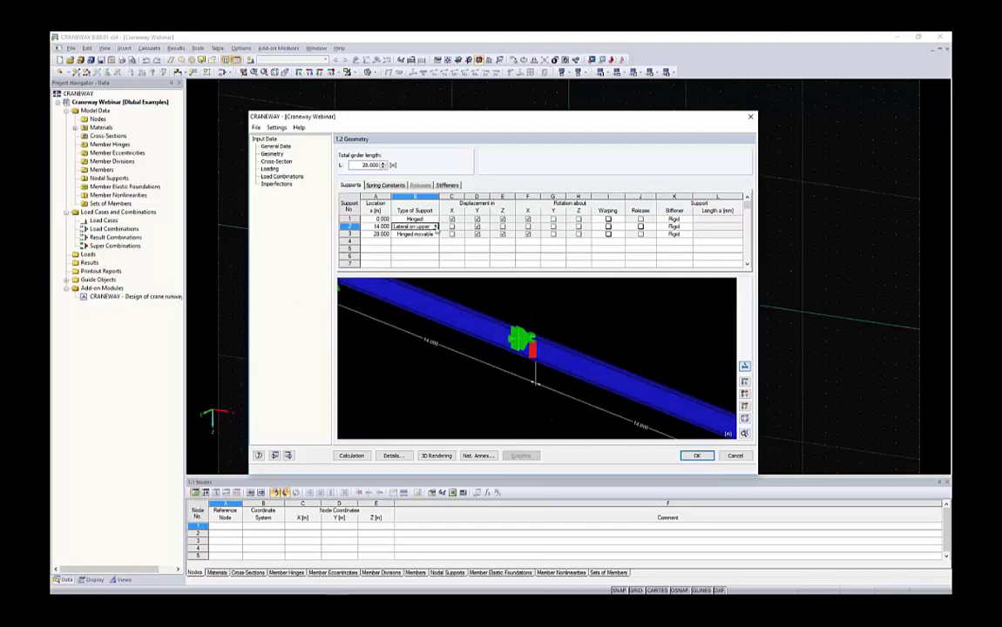
click(435, 226)
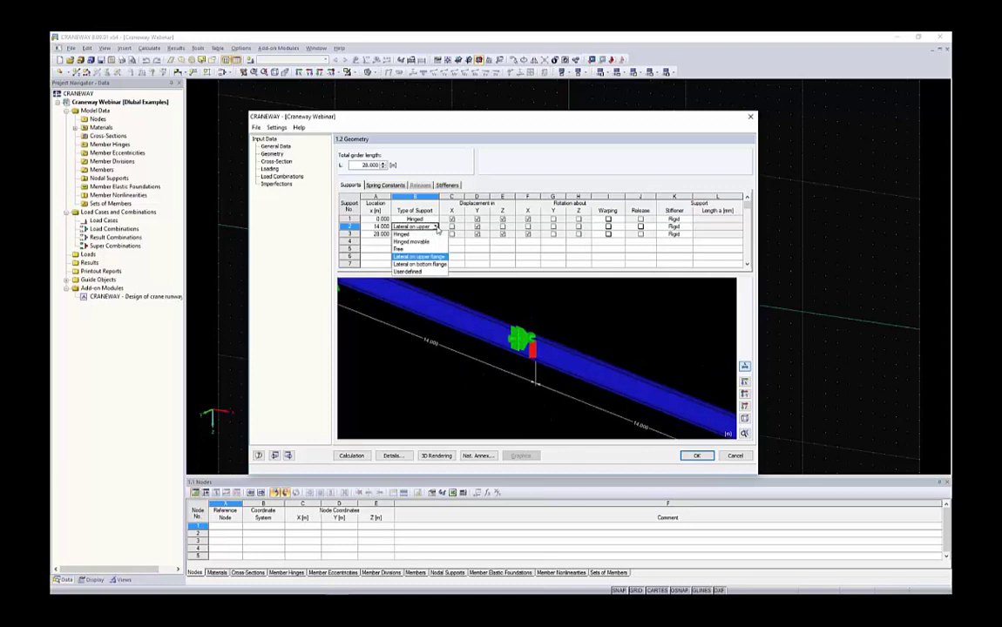
click(428, 245)
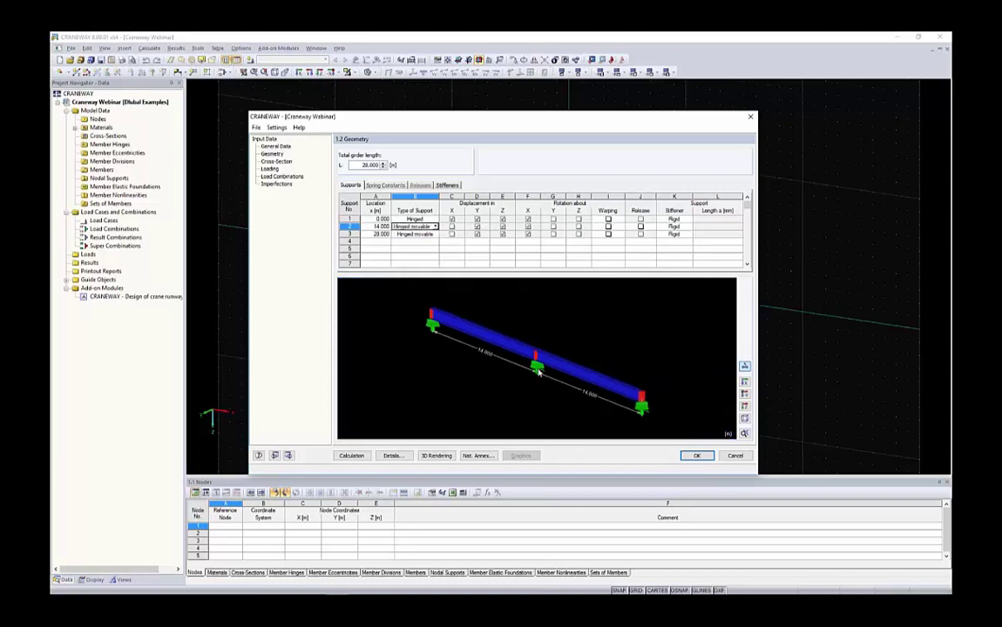
ctrl+middle_drag(544, 344, 621, 349)
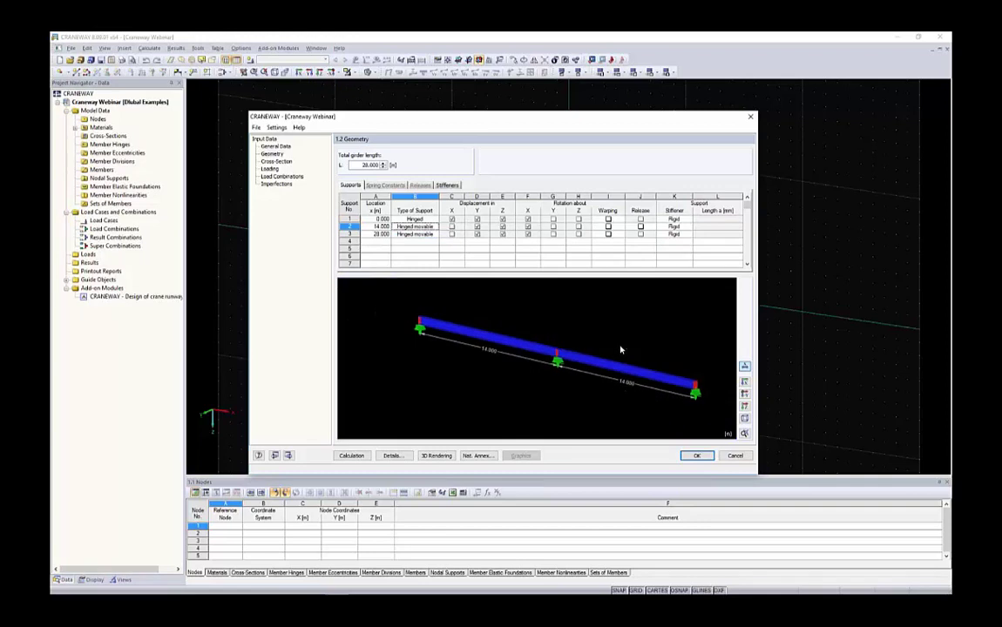
Step: Activate the release at the middle support and check its release table
click(640, 227)
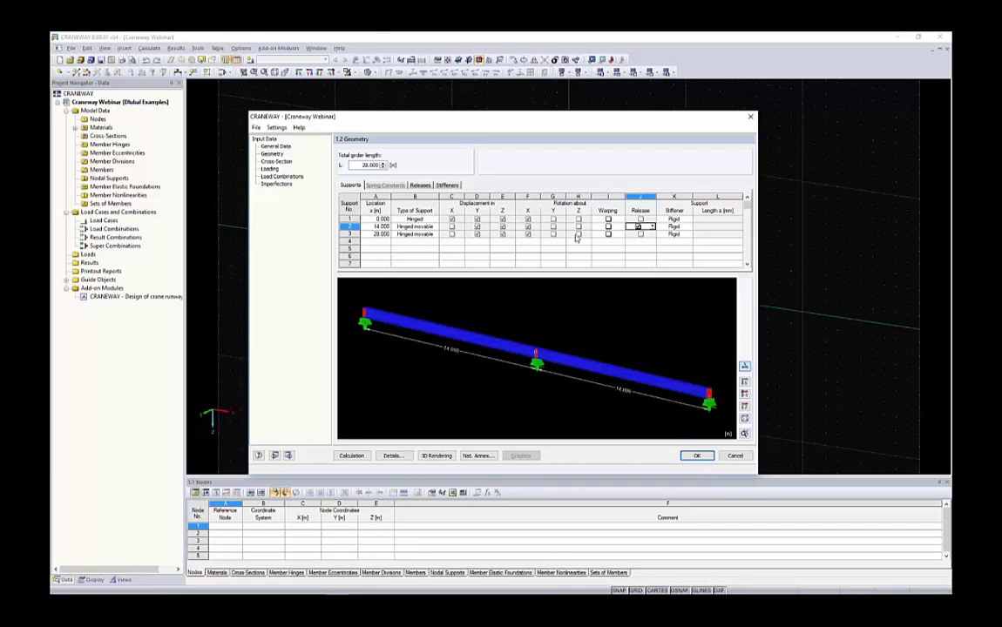
click(421, 185)
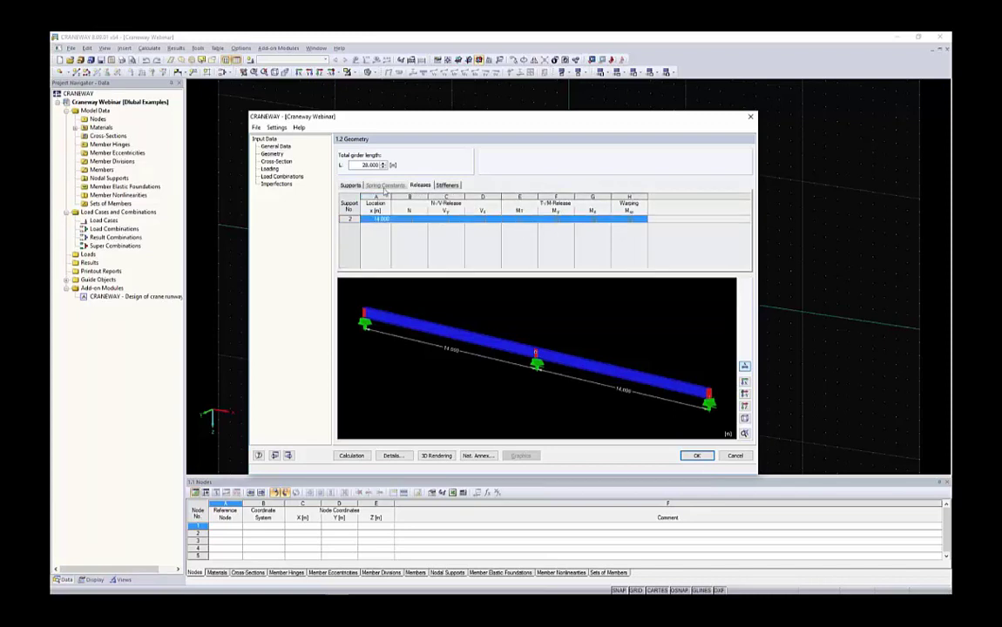
click(351, 185)
Step: Switch the middle support's type from Hinged movable to User-defined
click(416, 227)
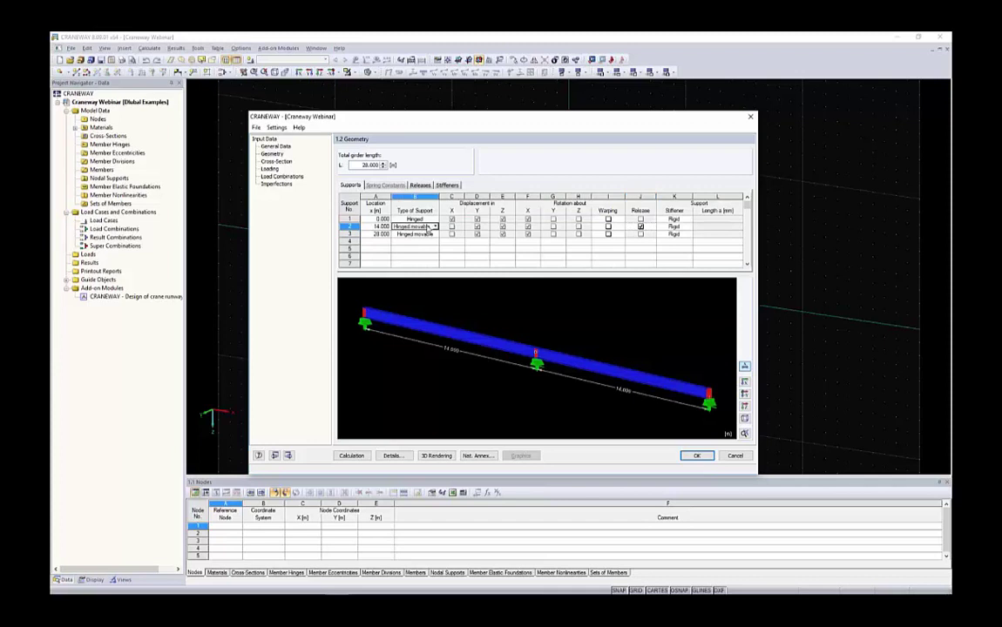
click(435, 226)
click(424, 272)
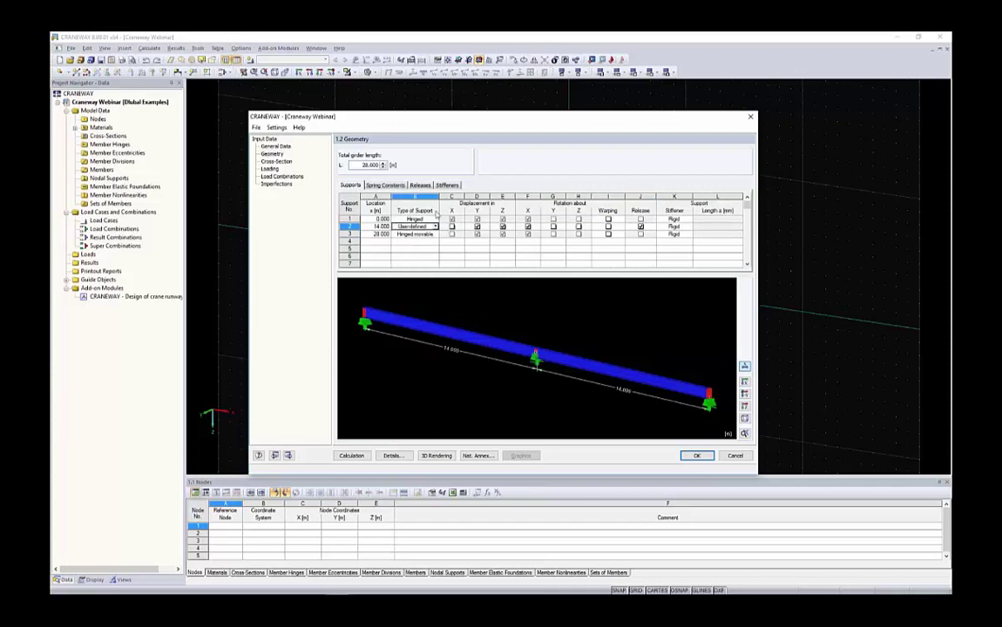
Step: Enable the Vz shear release for the support at 14 m
click(421, 186)
click(426, 220)
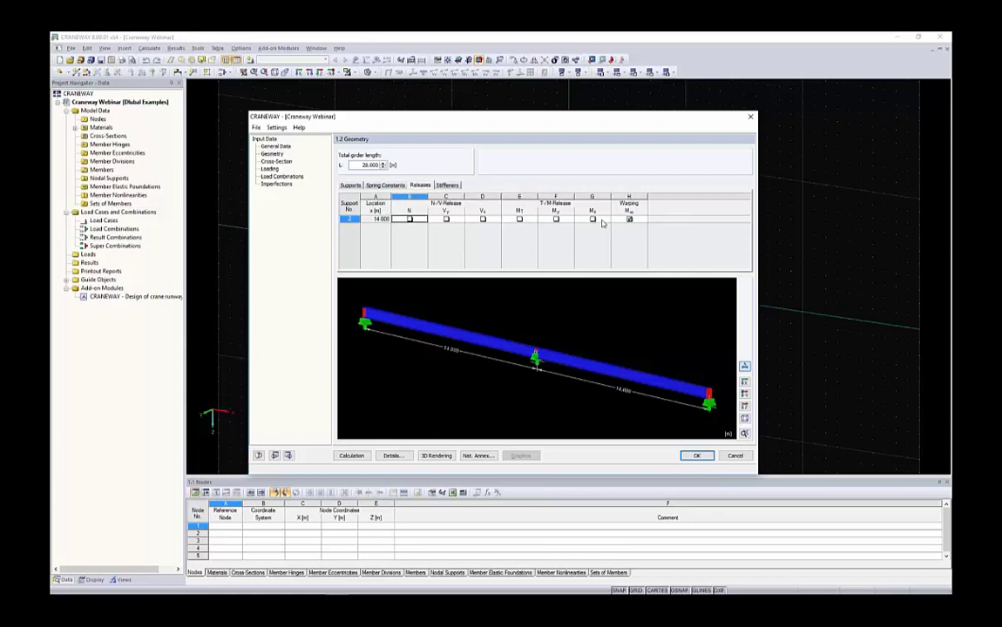
click(481, 218)
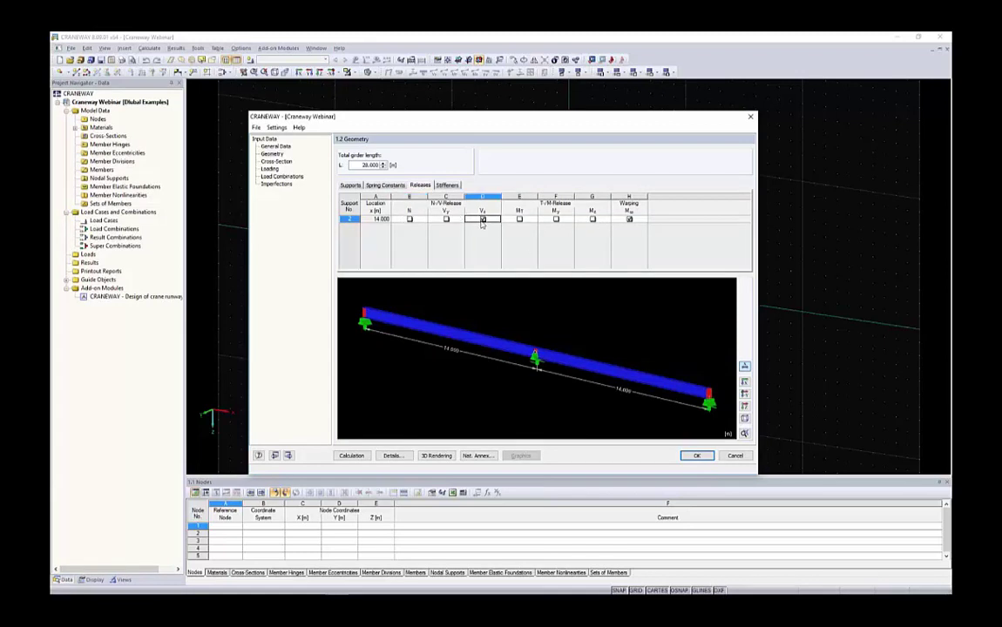
Step: Set the type of the support at 14 m back to Hinged movable
click(350, 185)
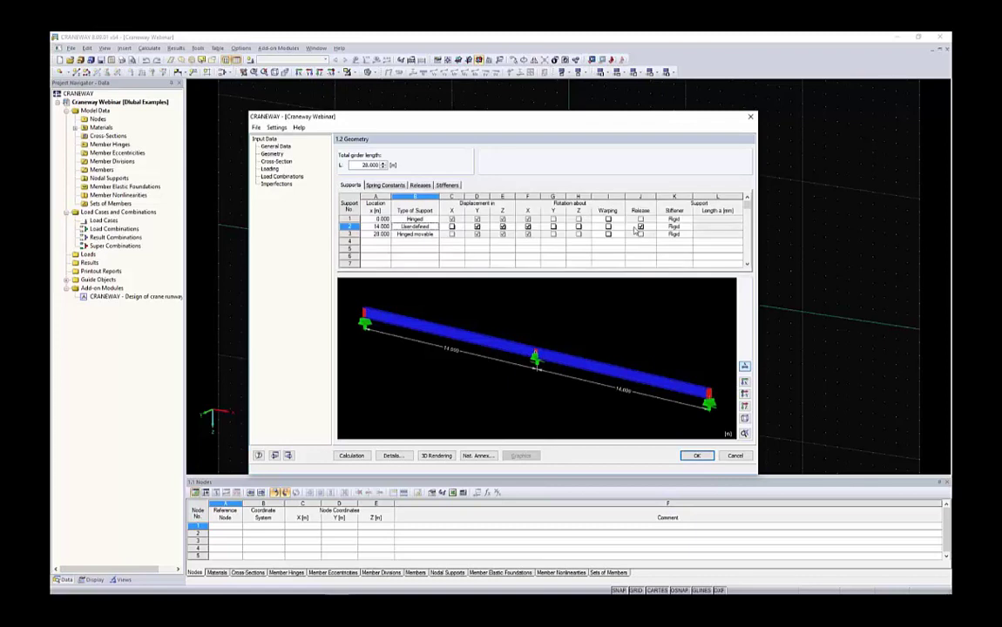
click(415, 227)
click(435, 226)
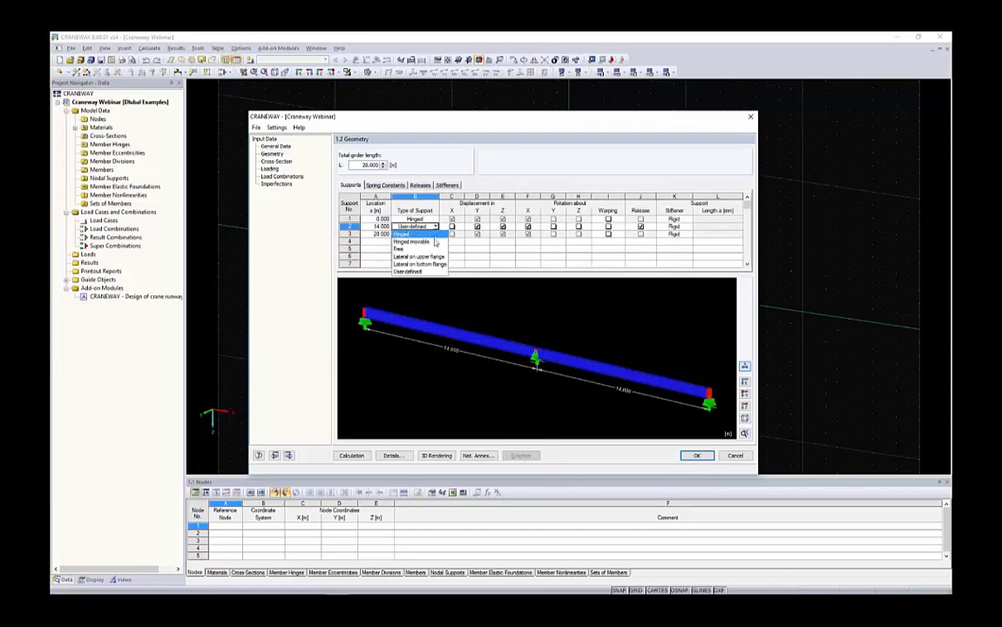
click(434, 241)
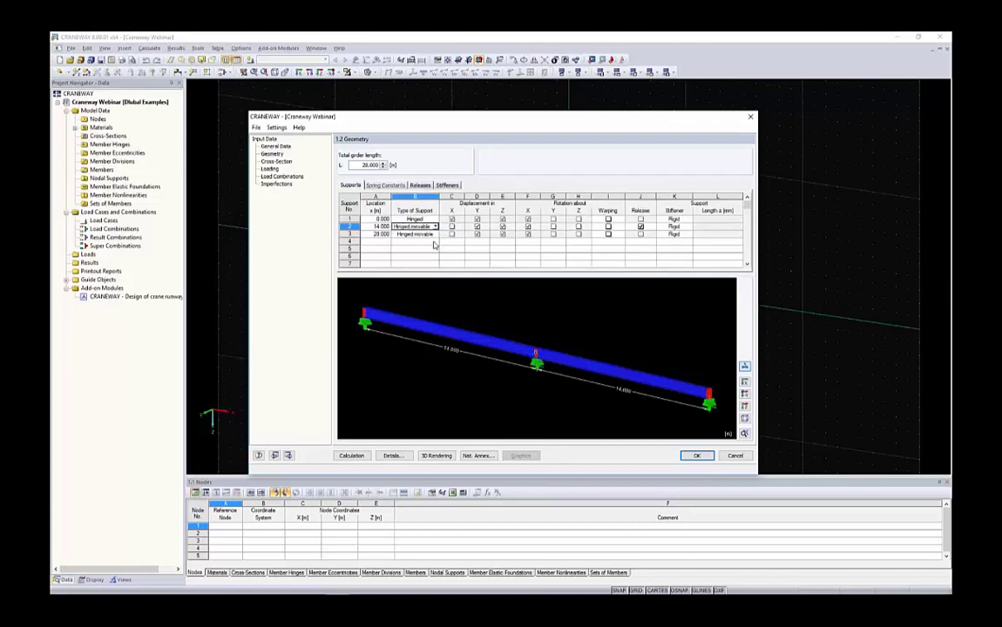
Step: Set the middle support's warping restraint to Yes
click(615, 230)
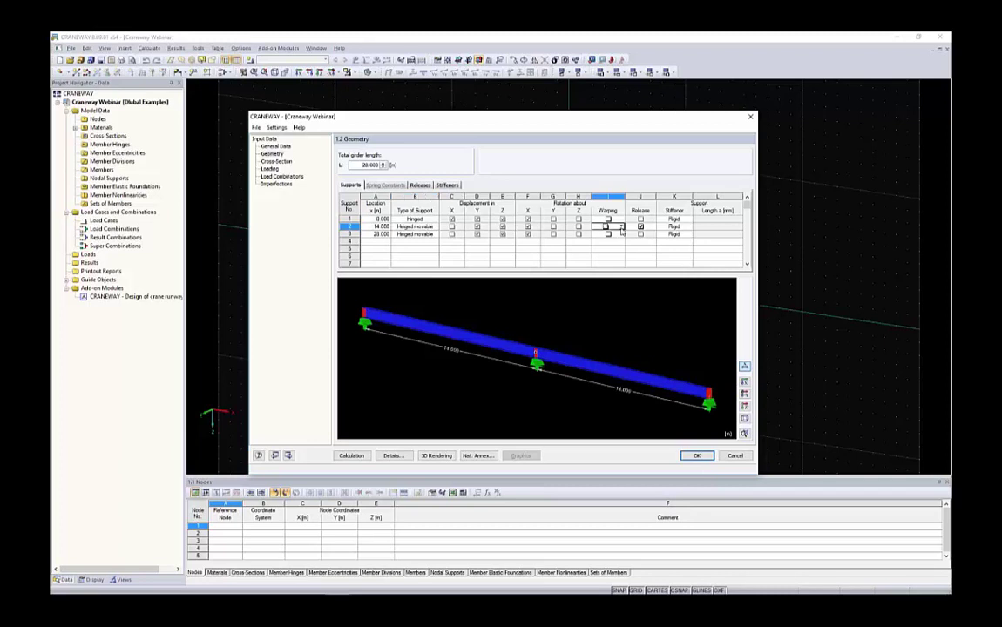
click(620, 227)
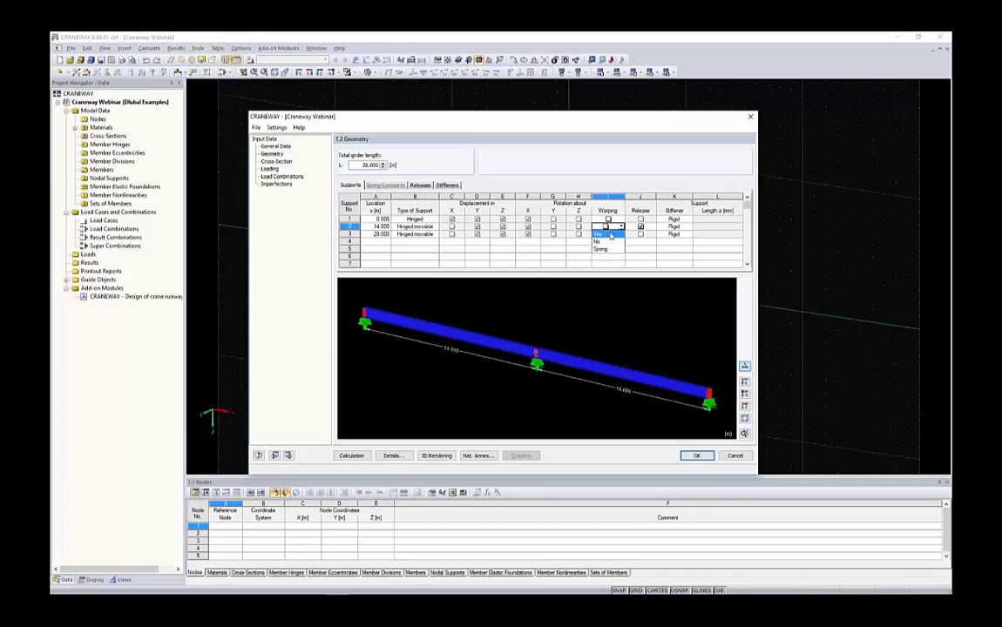
click(610, 236)
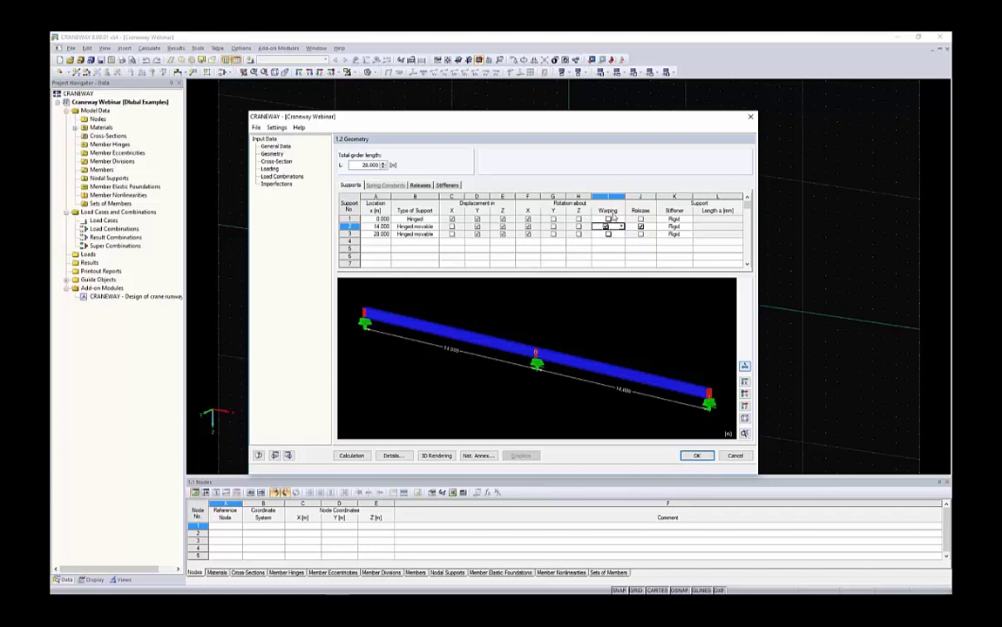
Step: Set the middle support's warping restraint to Spring and open its spring constants
click(610, 228)
click(612, 245)
click(380, 188)
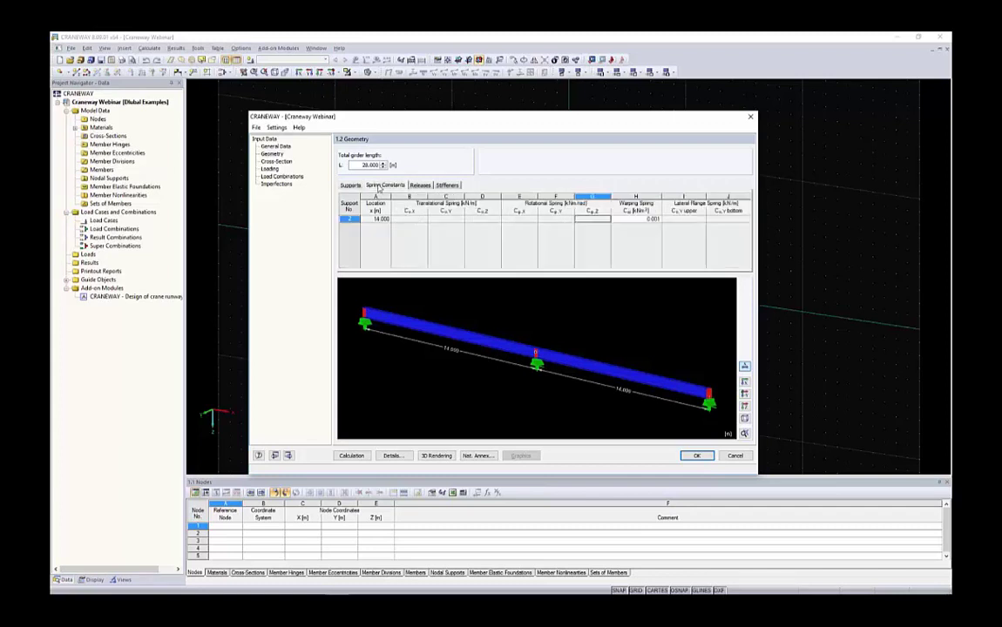
Step: Examine the warping spring calculation options for the middle support, cancel them and return to the supports table
click(625, 219)
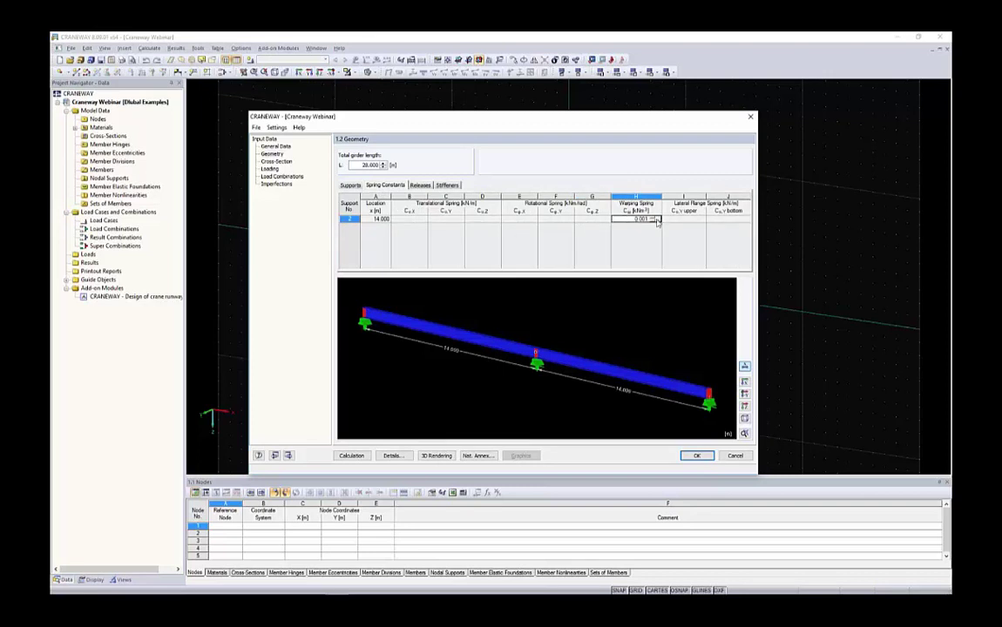
click(658, 220)
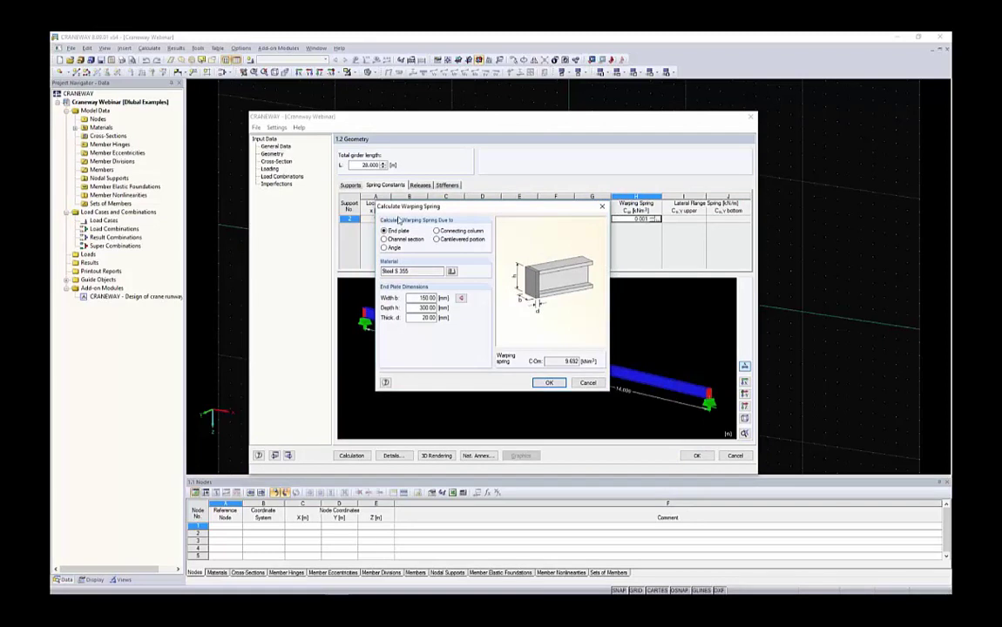
click(588, 383)
click(351, 186)
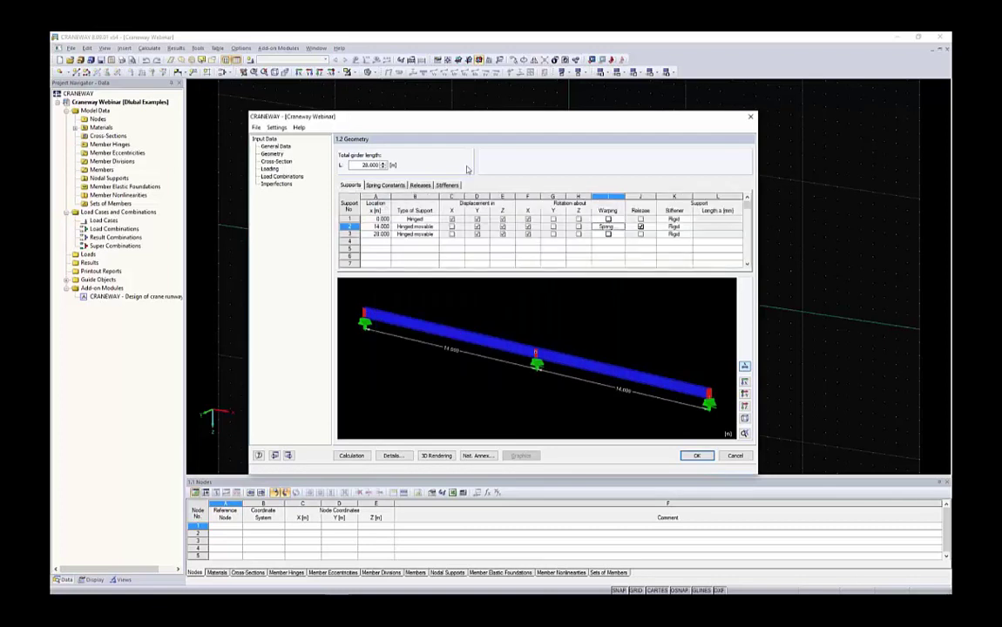
Step: Set the middle support's warping restraint to No
click(615, 233)
click(609, 233)
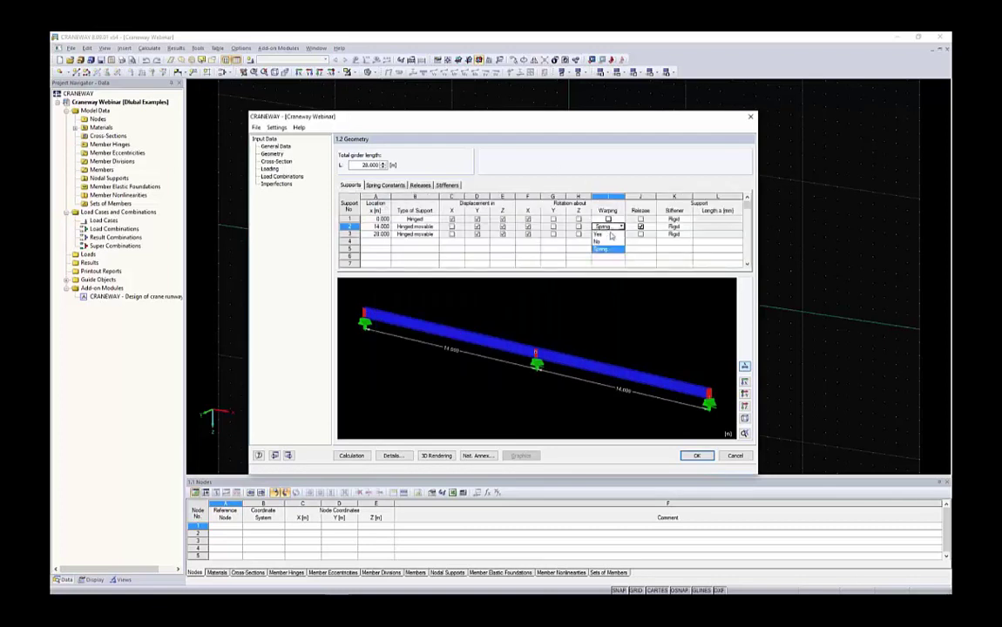
click(607, 234)
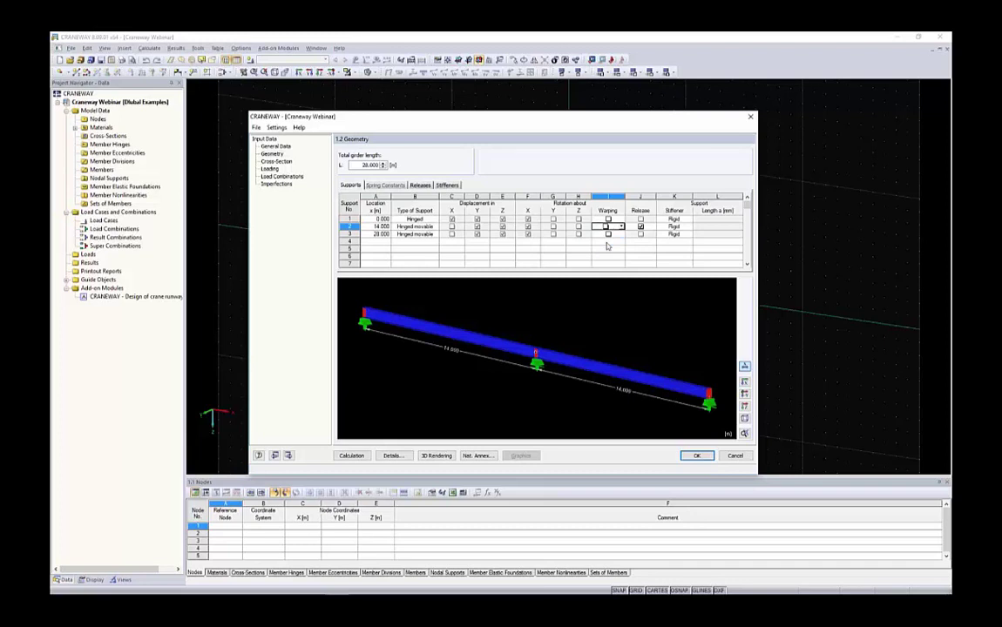
Step: Set the number of internal stiffener panels to 6 for both 14 m spans
click(448, 186)
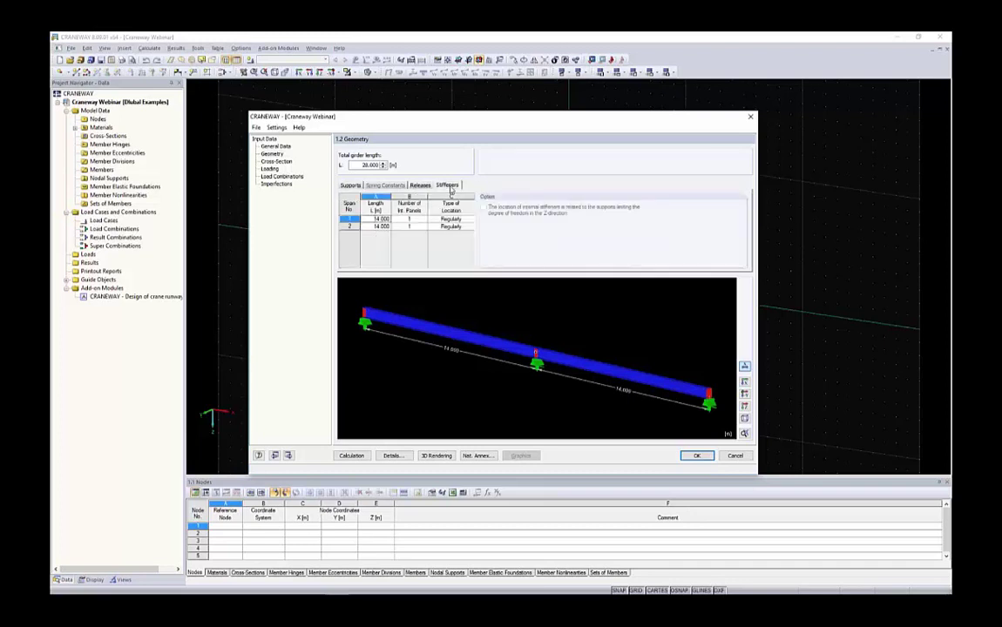
scroll(370, 324, up, 5)
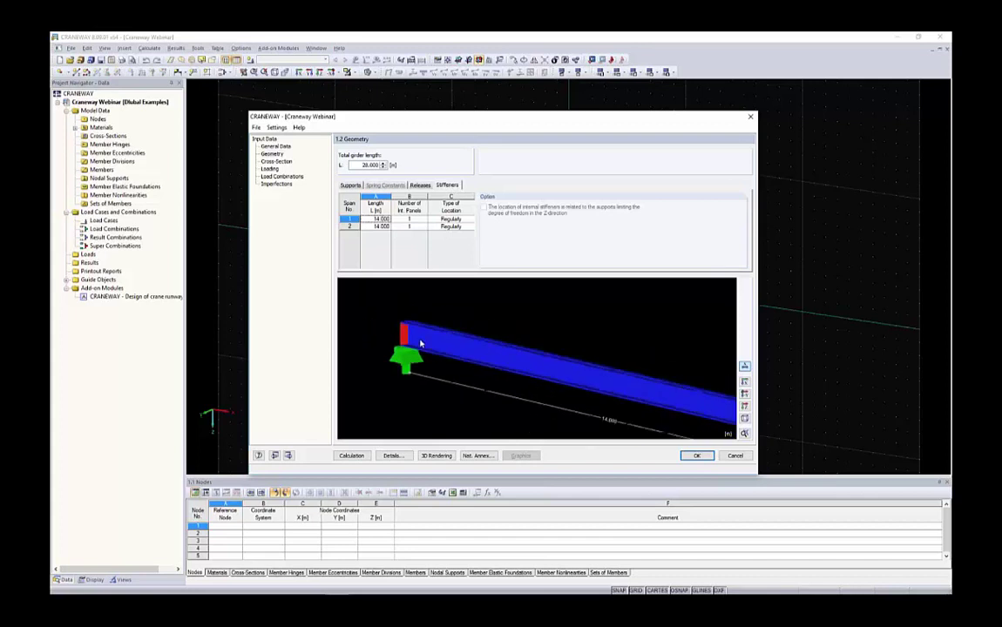
scroll(421, 342, down, 5)
scroll(515, 365, up, 2)
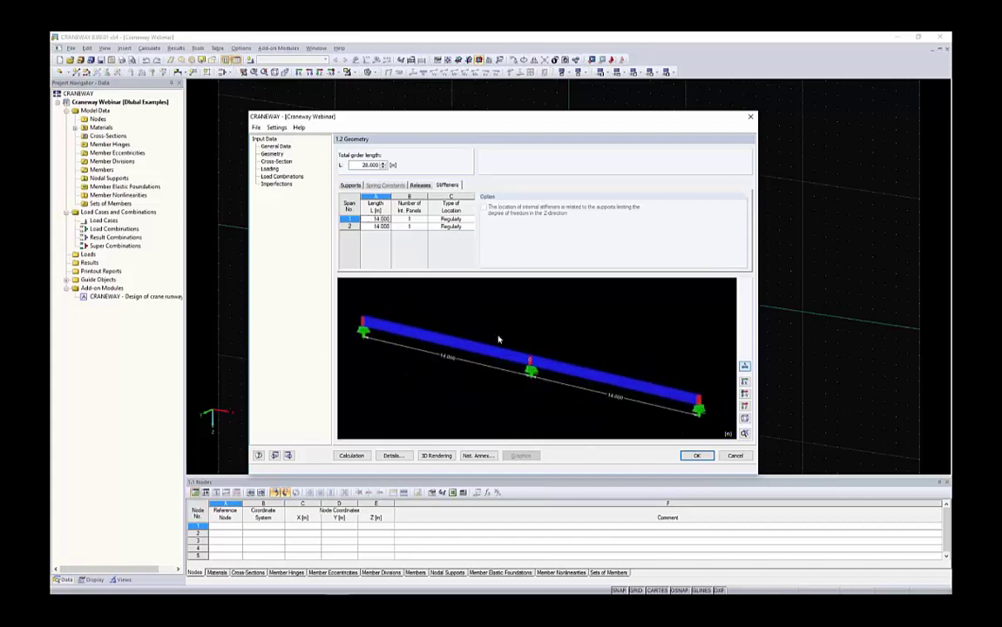
click(410, 218)
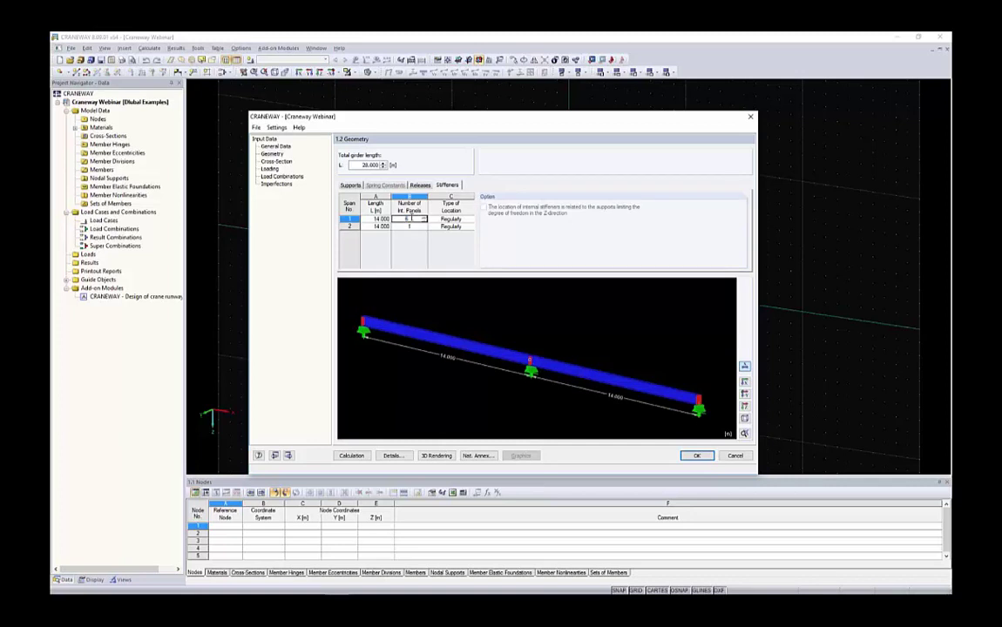
key(Tab)
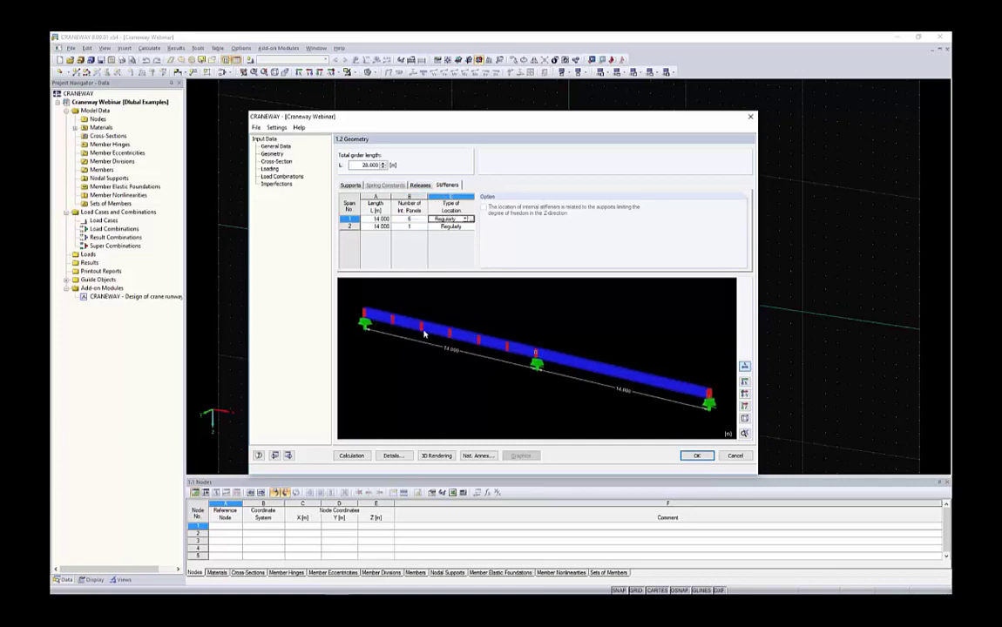
click(421, 227)
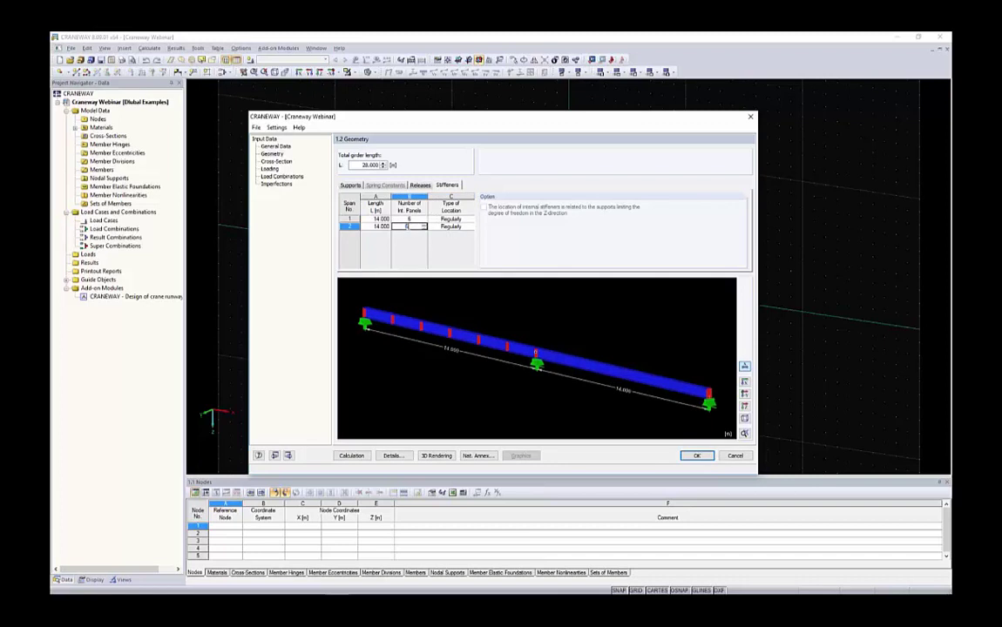
click(445, 218)
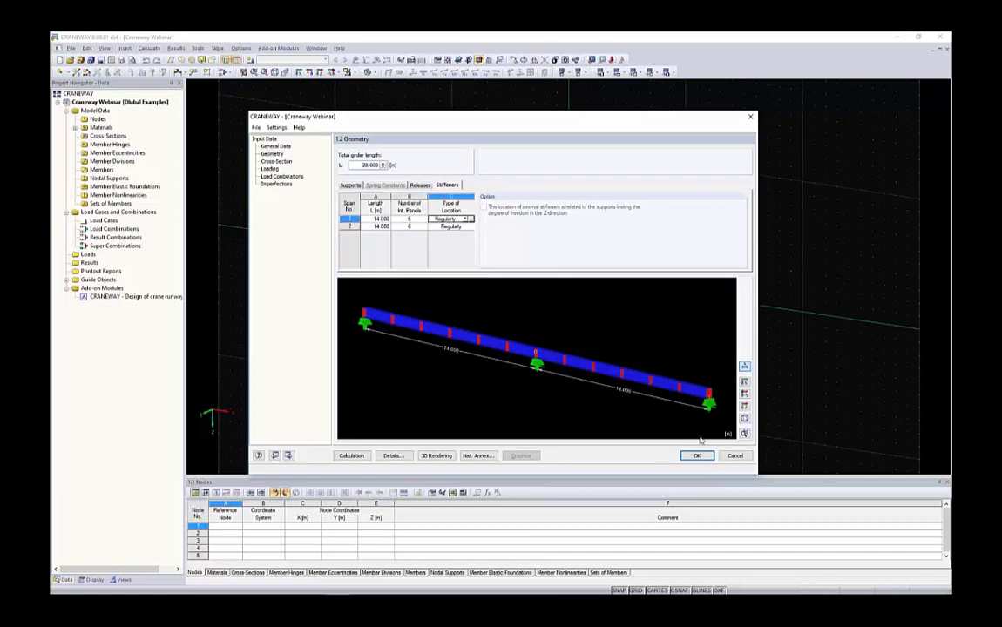
Step: Change the first span's stiffener location type to User-defined, review the listed stiffener locations and accept them
click(465, 218)
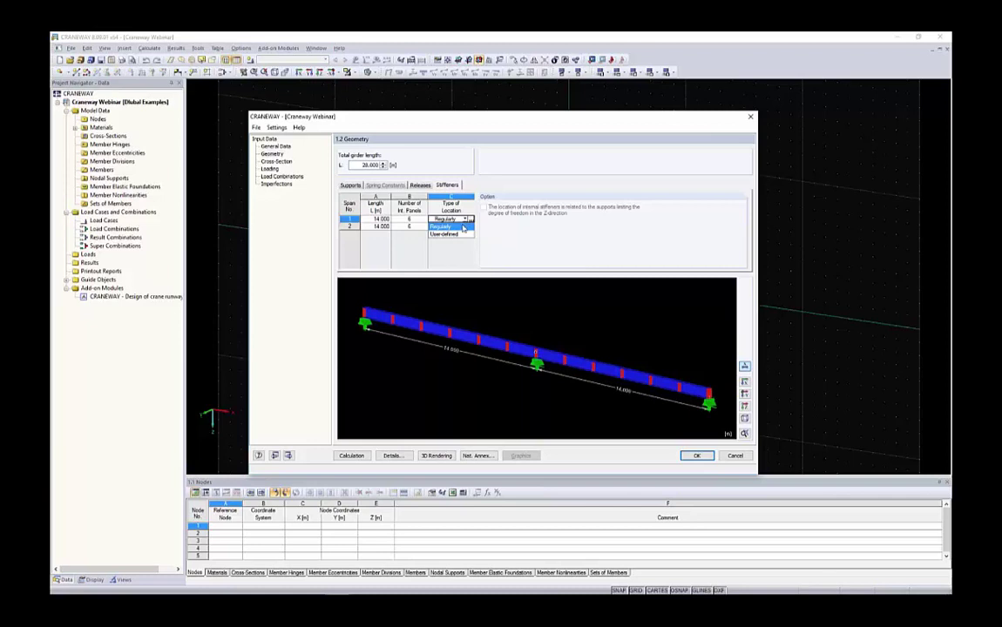
click(453, 233)
scroll(484, 304, down, 1)
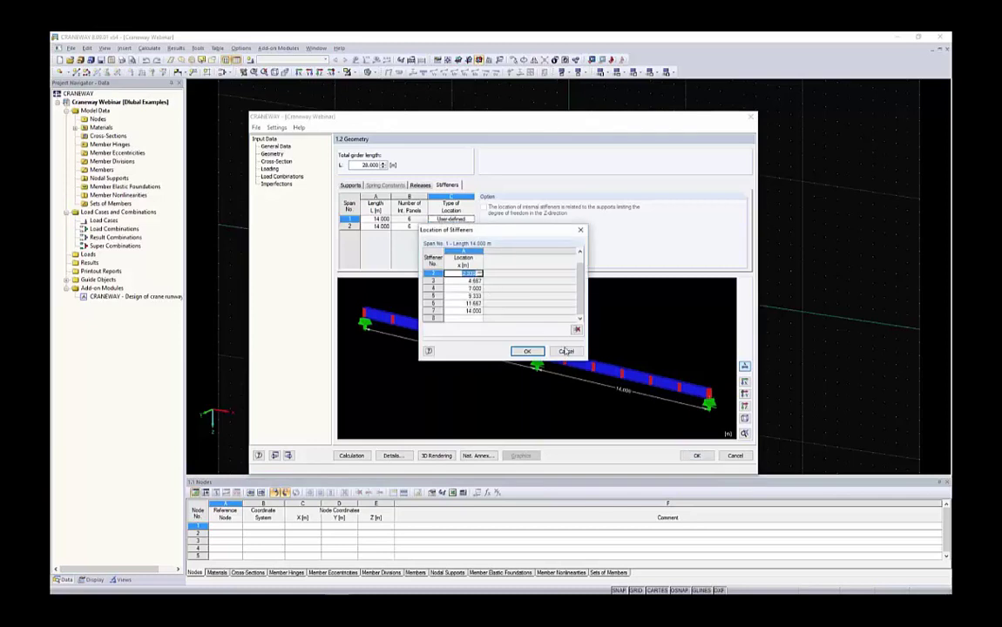
click(527, 351)
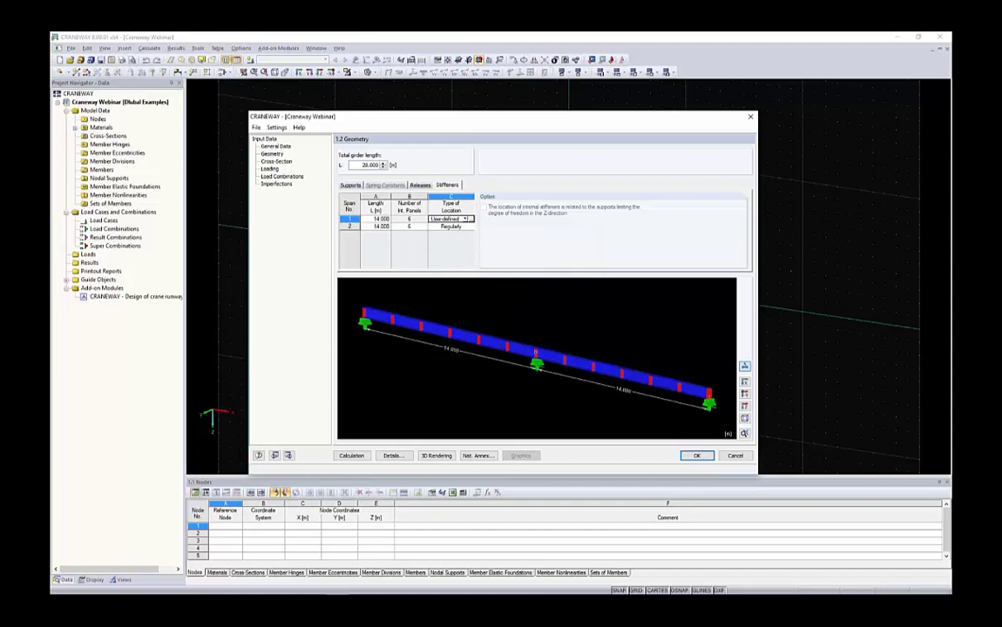
Step: Set the first span's stiffener location type back to Regularly
click(465, 219)
click(448, 226)
click(402, 219)
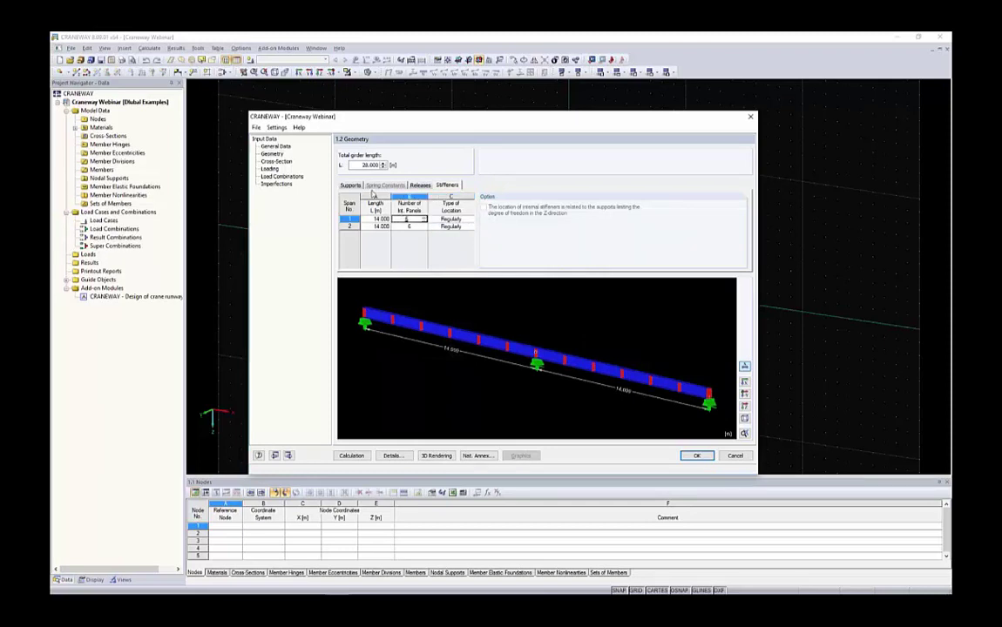
Step: Review the girder's supports and open the cross-section settings
click(350, 186)
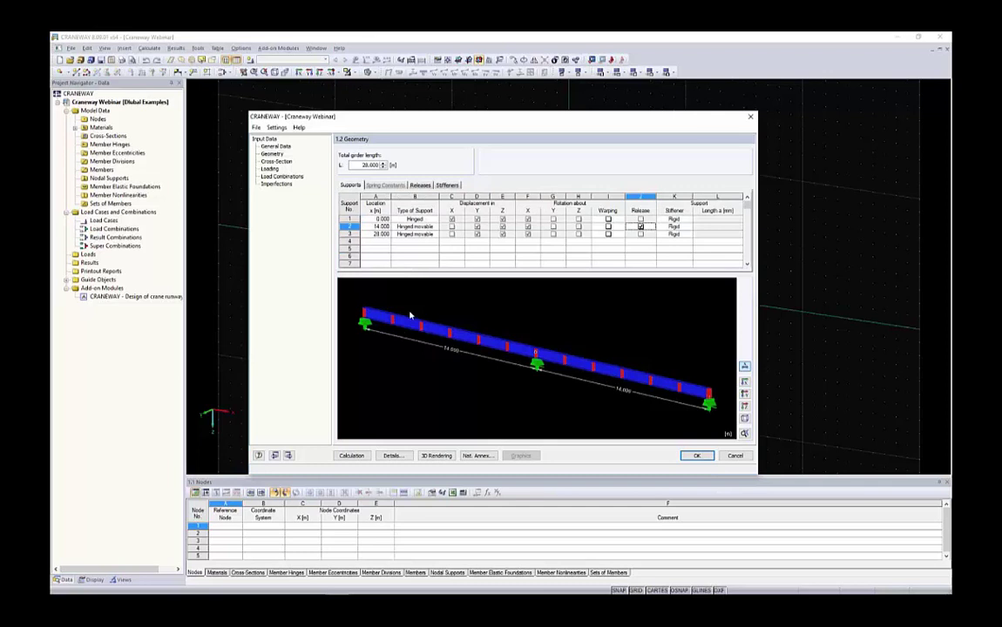
click(277, 162)
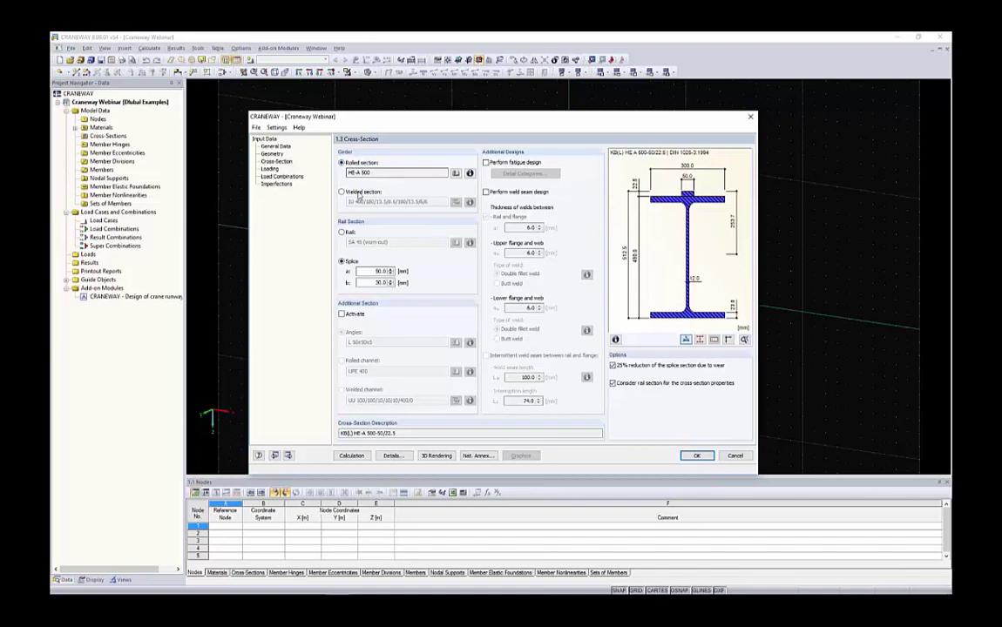
Step: Browse the rolled I-section library, including its manufacturer groups and the HE A 800 profile, and leave it without changing the girder section
click(456, 172)
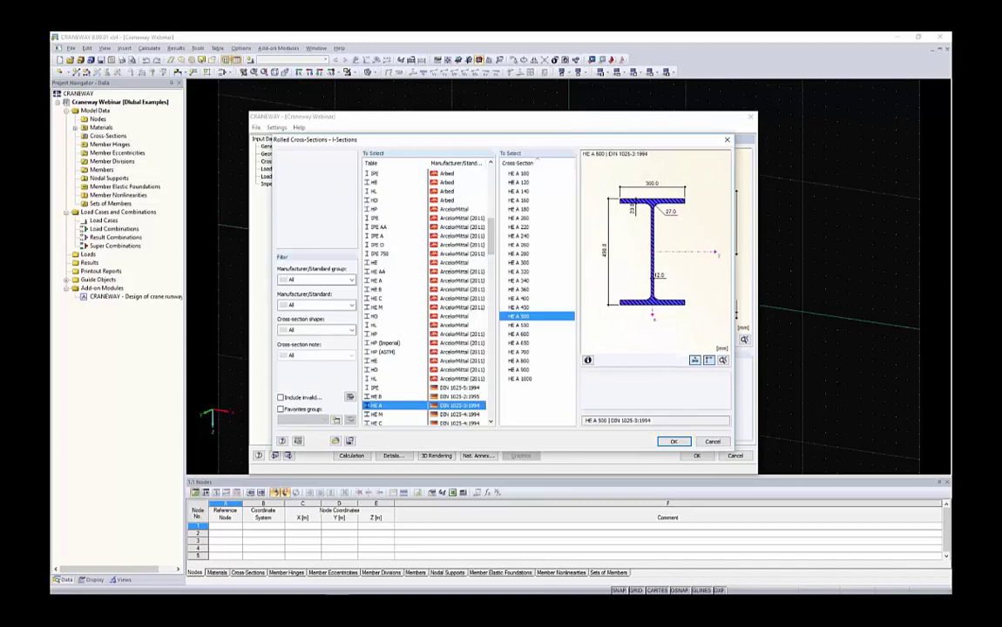
click(317, 280)
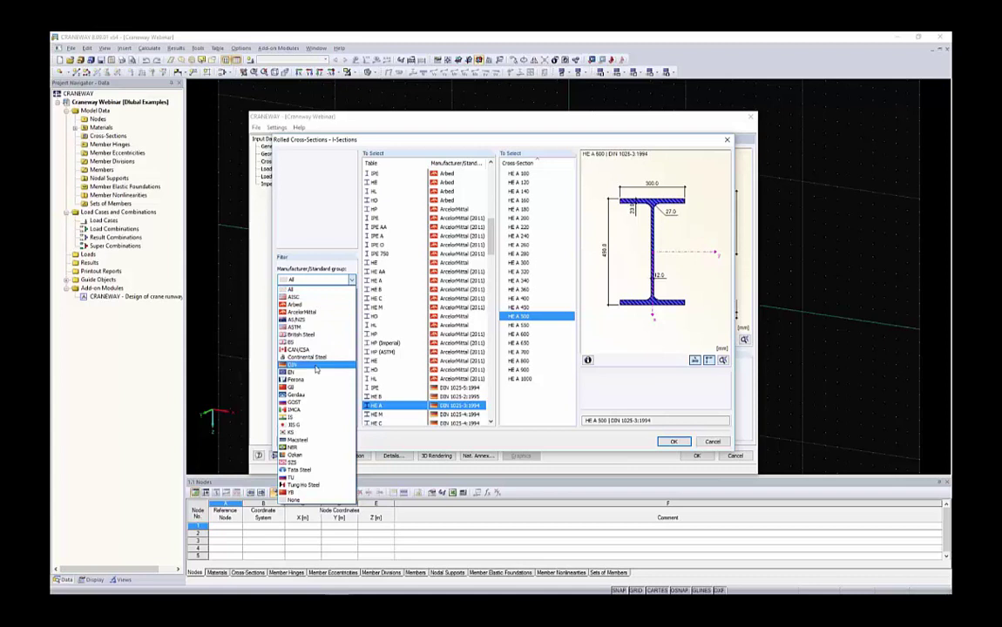
click(334, 217)
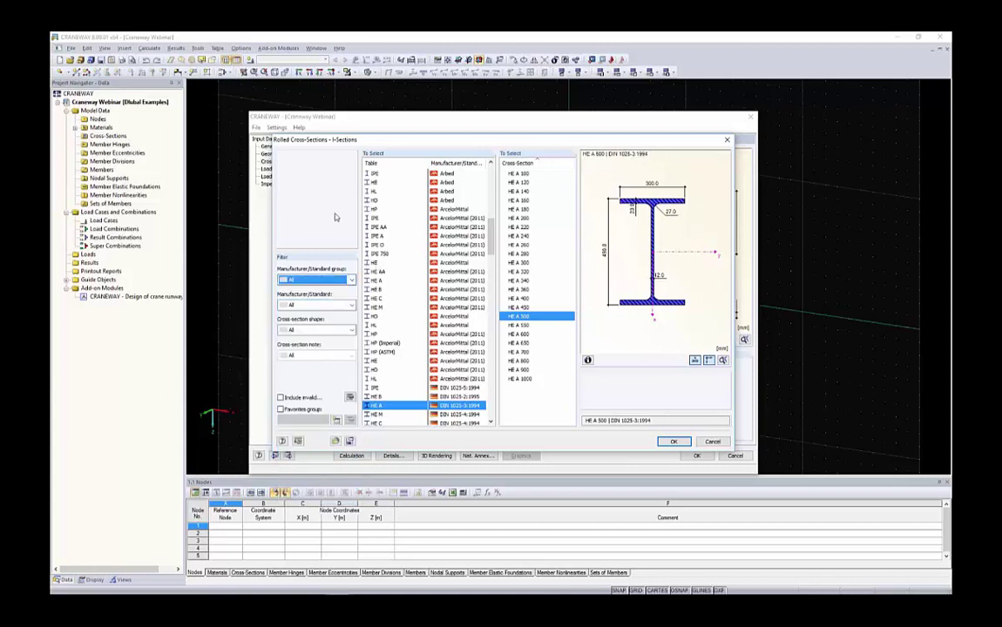
drag(490, 243, 493, 396)
click(512, 360)
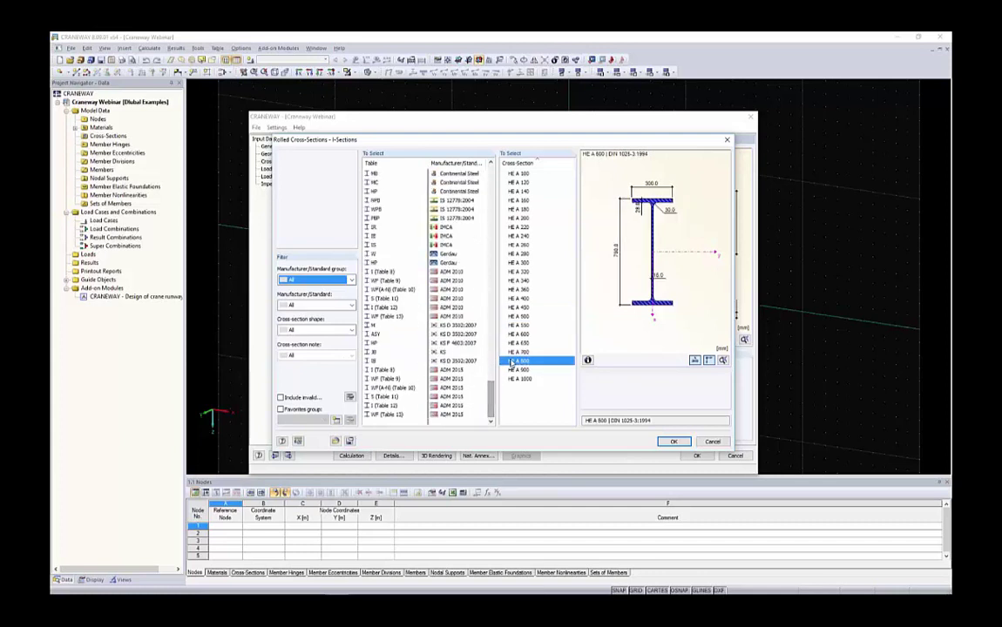
scroll(445, 266, up, 15)
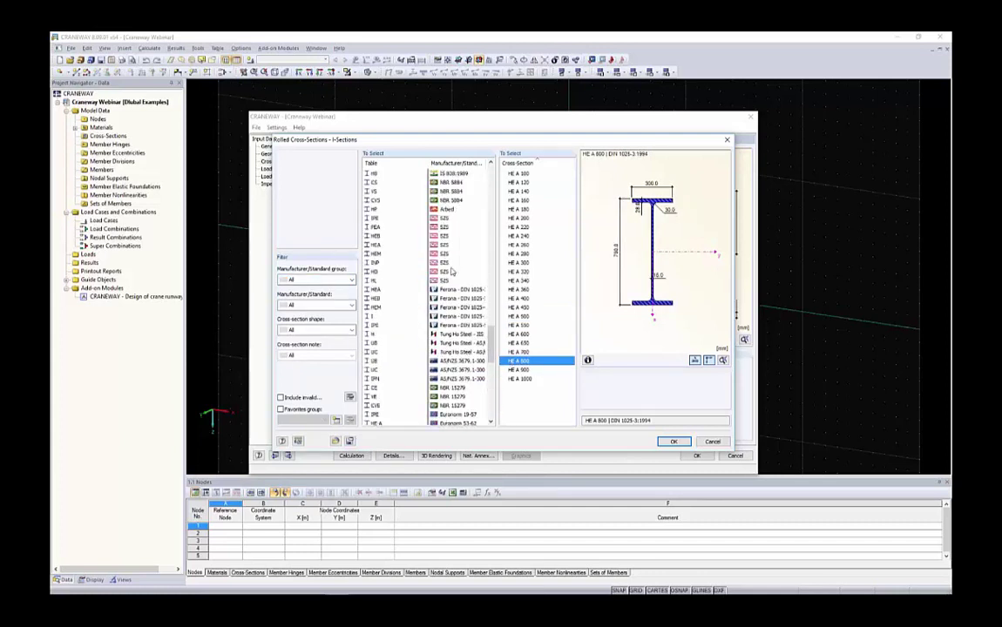
scroll(451, 272, up, 10)
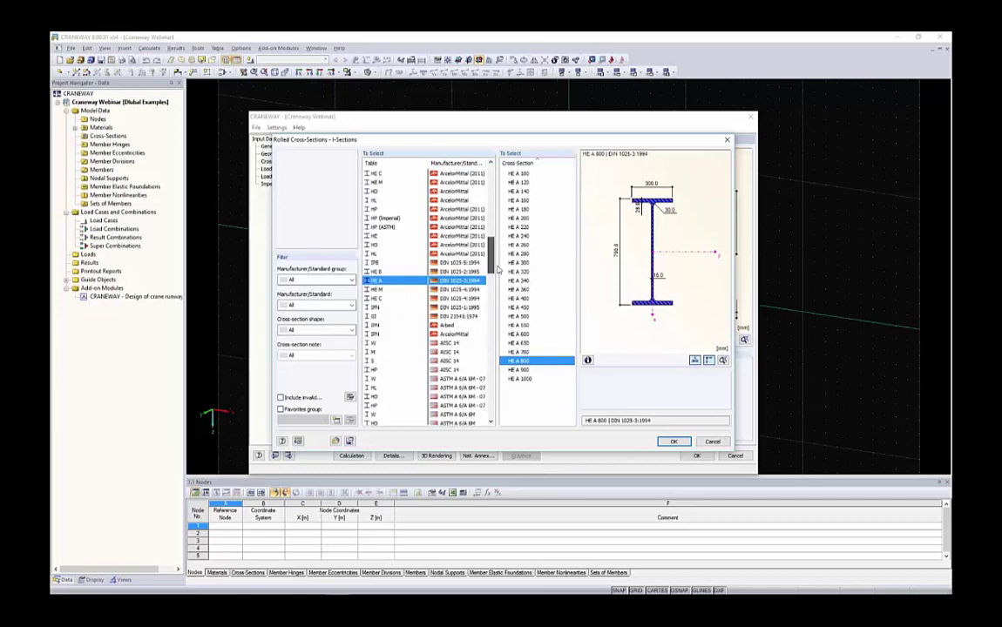
scroll(462, 250, up, 3)
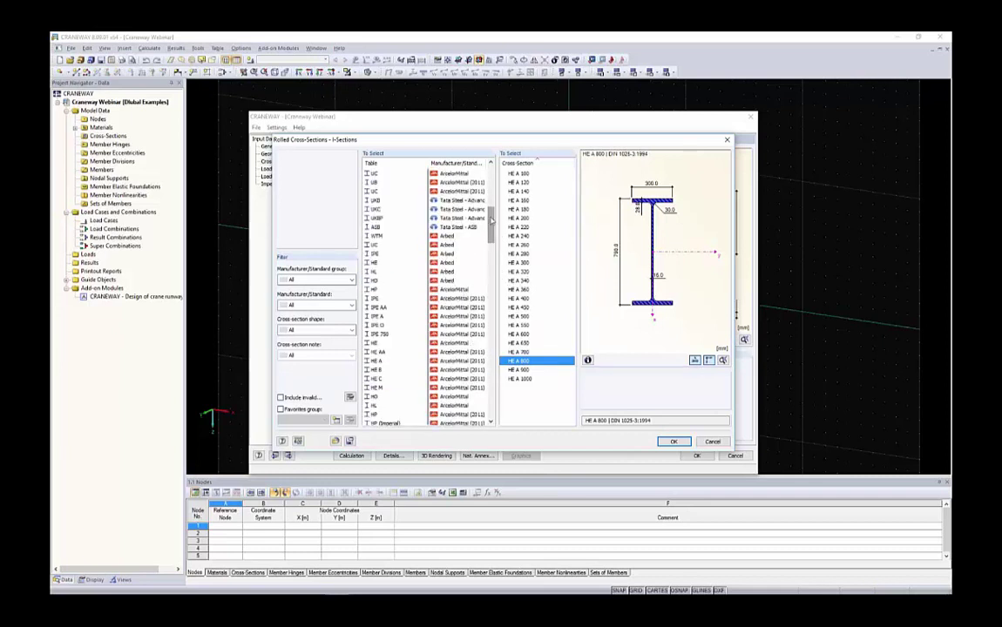
drag(490, 222, 490, 185)
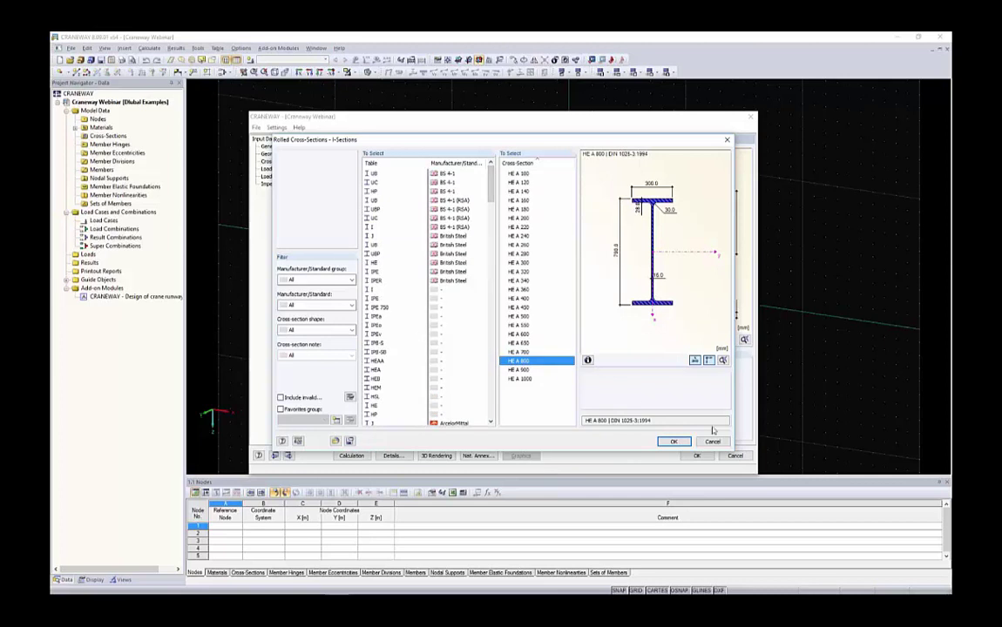
click(673, 441)
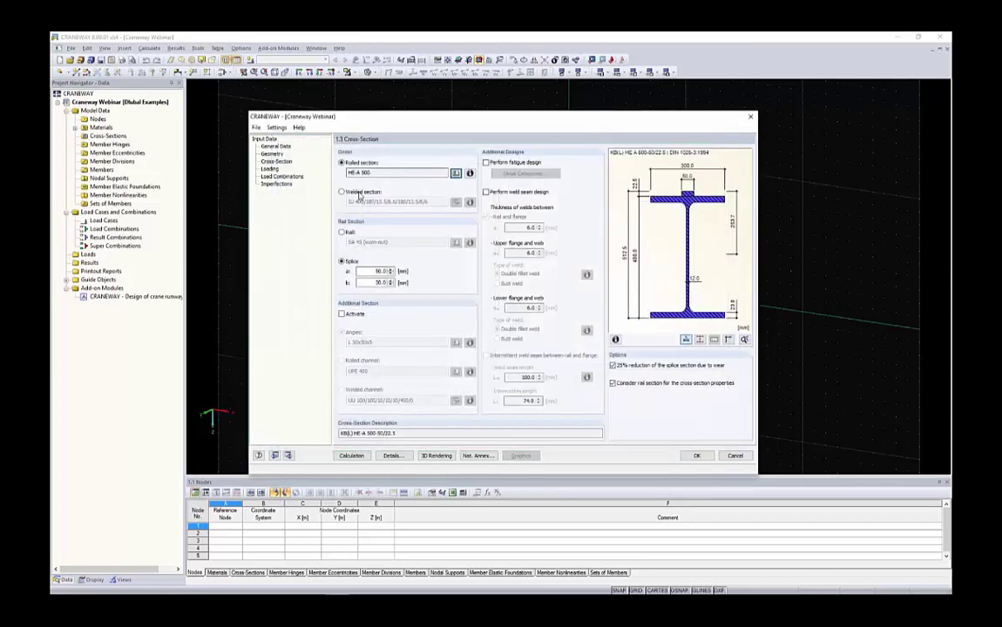
Step: Switch the girder to a welded I-section and set its height to 1200 mm and its upper flange to 600 mm wide and 25 mm thick
click(358, 193)
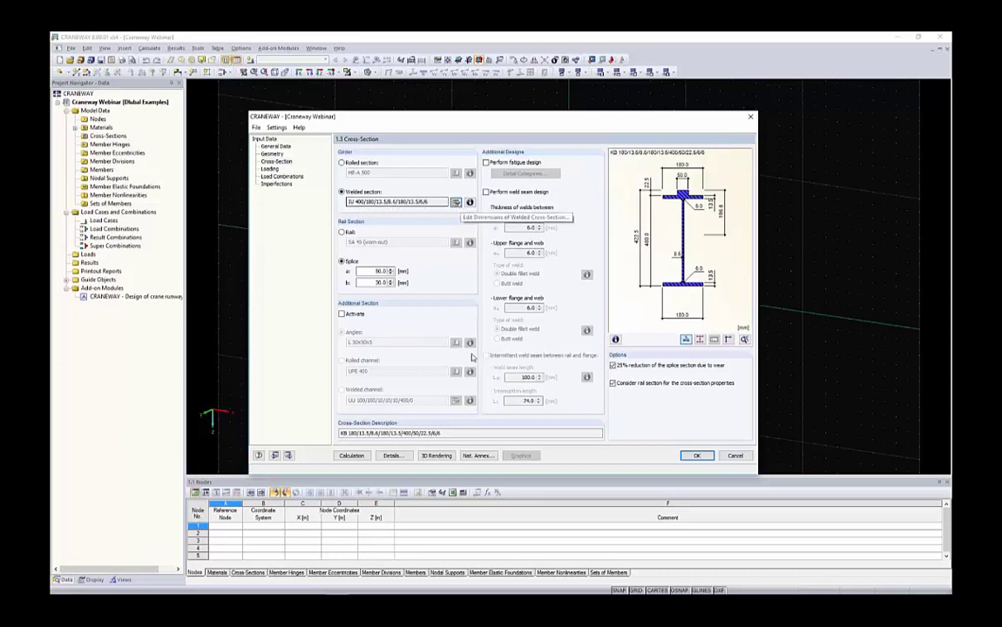
click(455, 201)
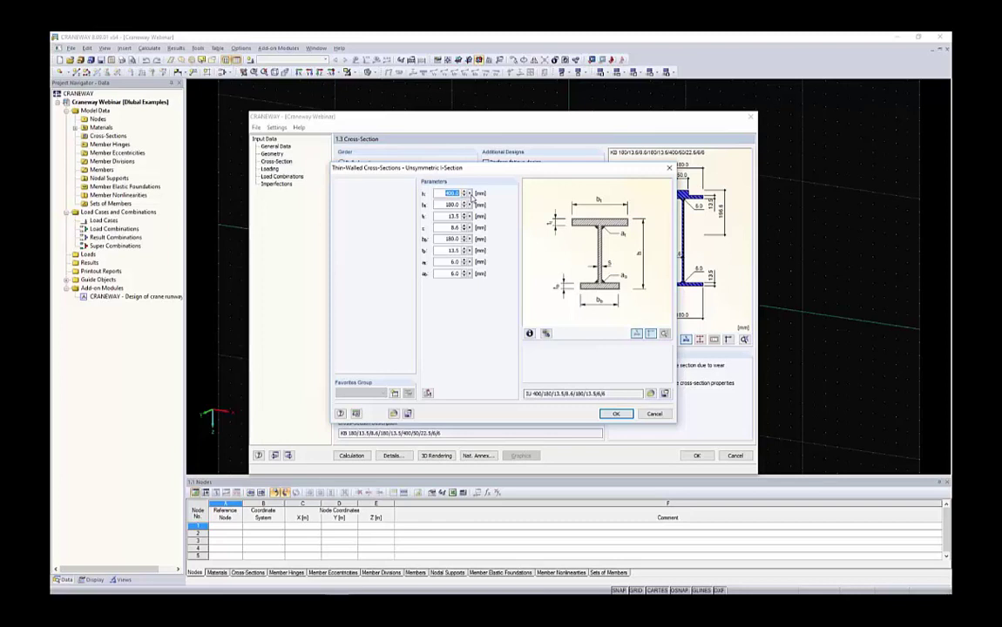
text(1200)
key(Tab)
text(600)
key(Tab)
text(25)
key(Tab)
Step: Set the welded section's web thickness to 12 mm and its lower flange to 300 mm wide and 20 mm thick, and accept the section
text(12)
key(Tab)
text(300)
key(Tab)
text(20)
key(Tab)
key(Tab)
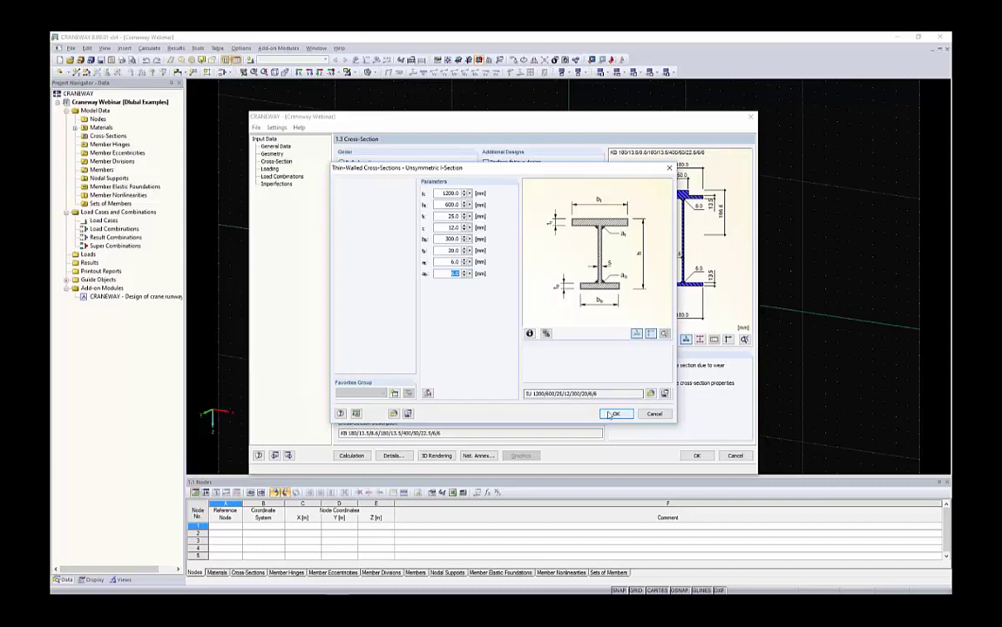
click(613, 414)
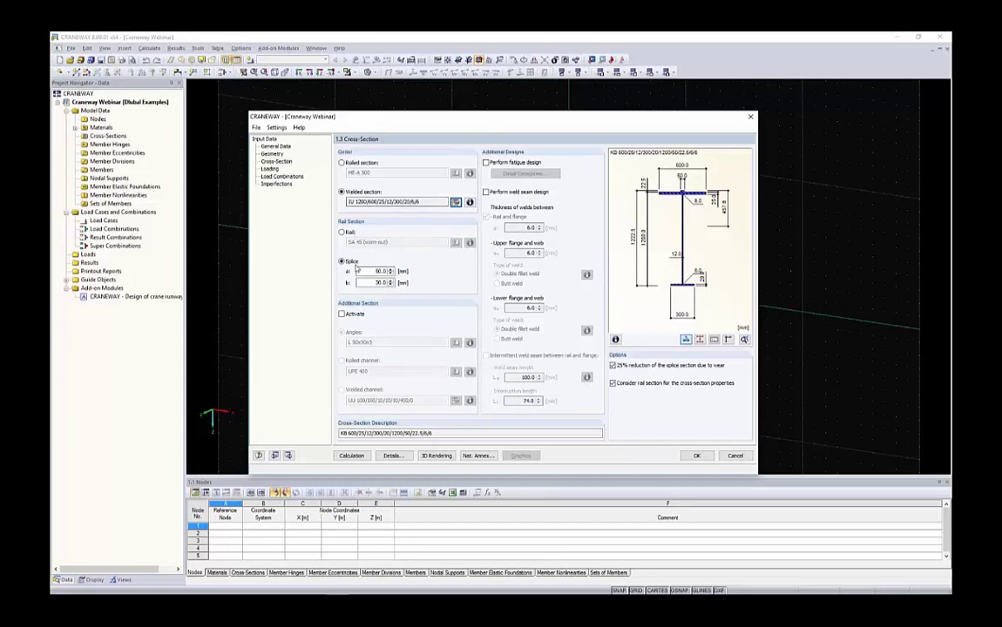
Step: Examine the splice dimensions a and b and the splice on the upper flange in the section preview
double_click(380, 271)
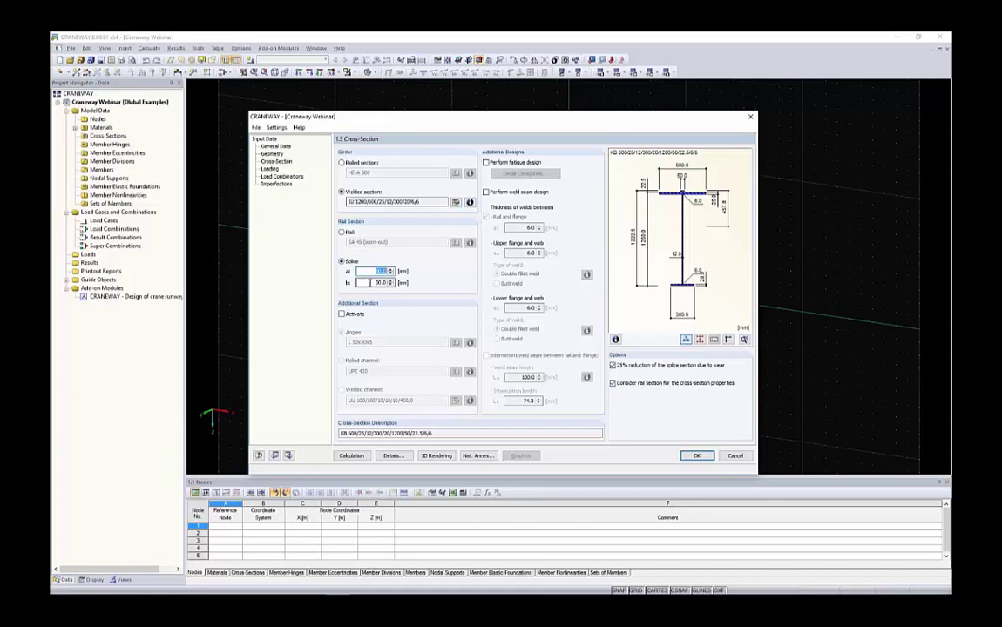
key(Tab)
scroll(675, 228, up, 4)
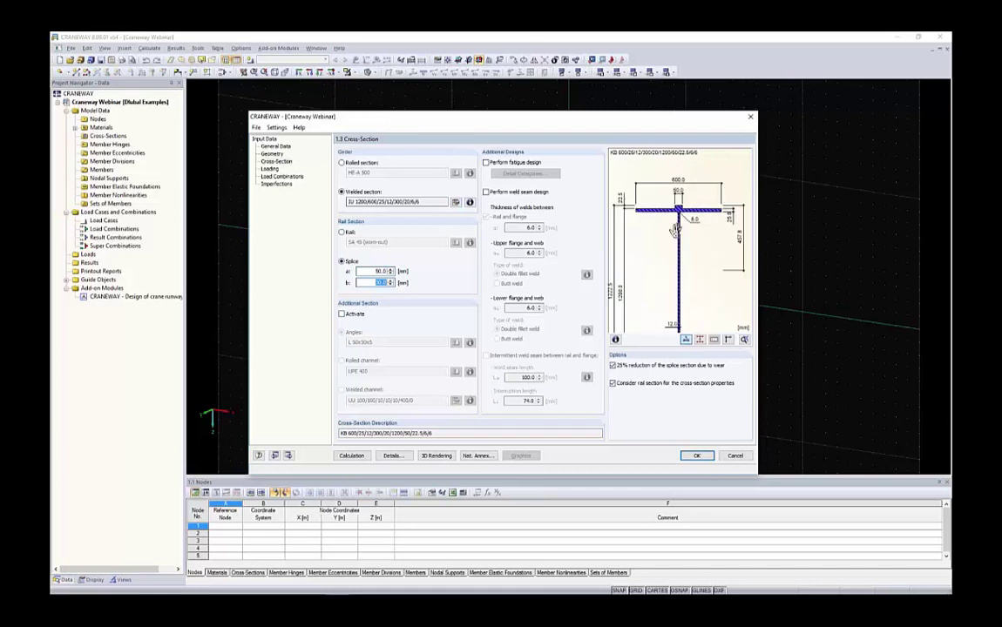
scroll(638, 234, up, 3)
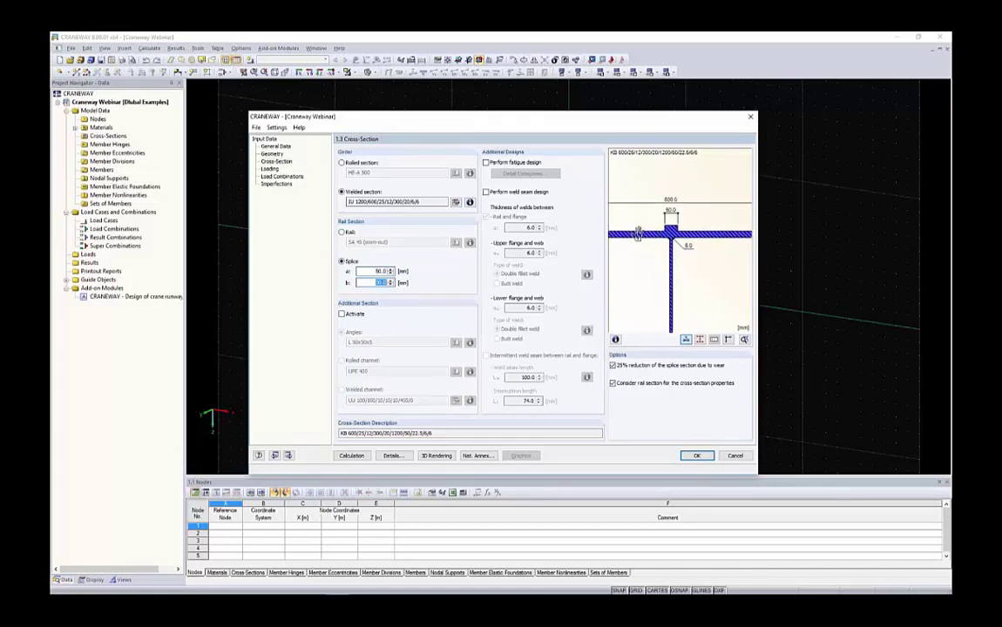
scroll(638, 233, up, 1)
scroll(670, 231, down, 2)
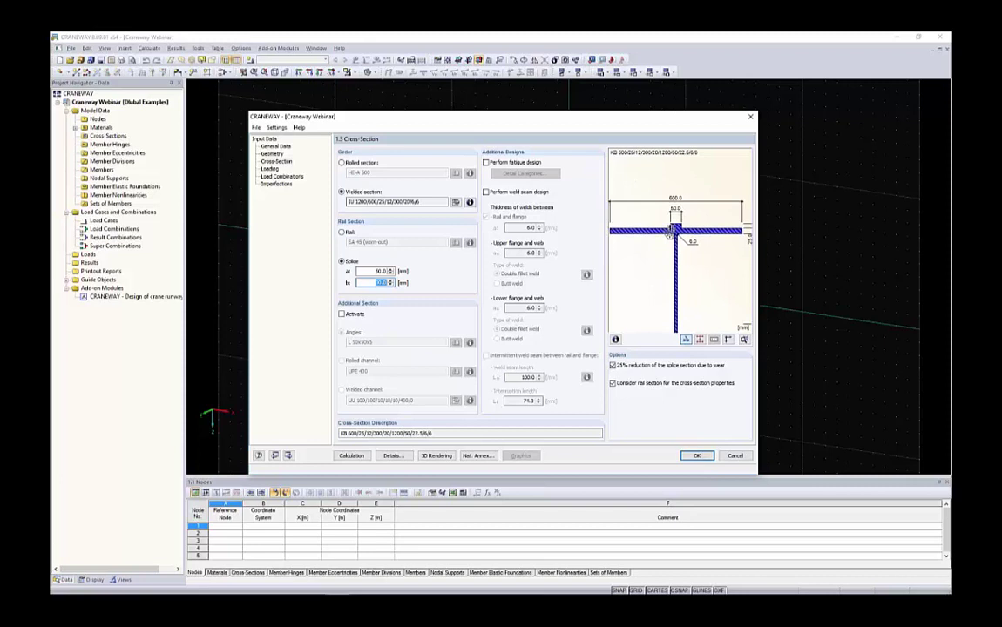
scroll(671, 231, down, 3)
key(shift+Tab)
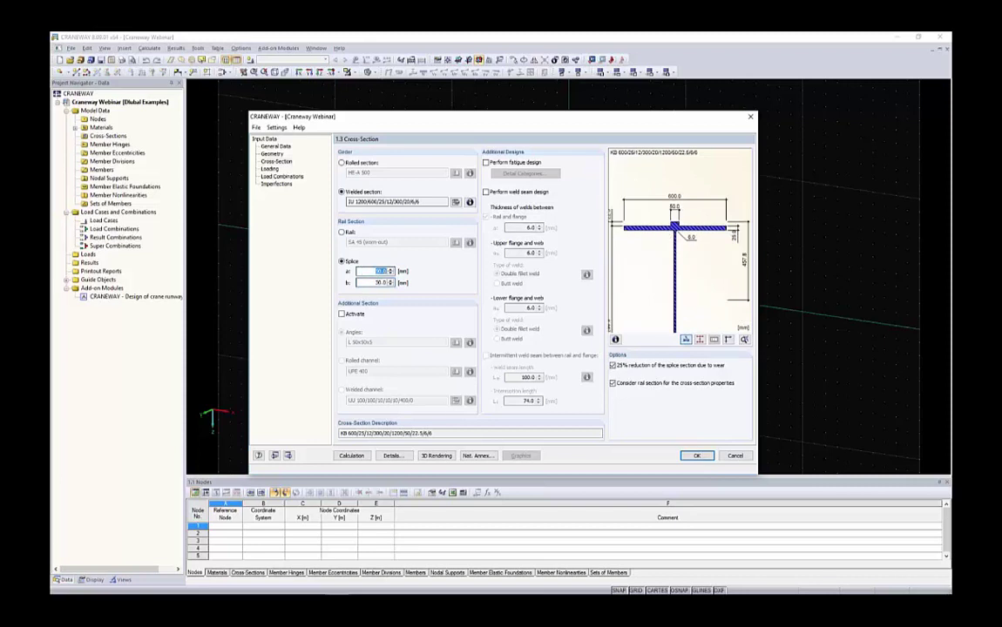
Step: Replace the splice with a rail section and choose the SA 75 profile from DIN 536-1
click(341, 232)
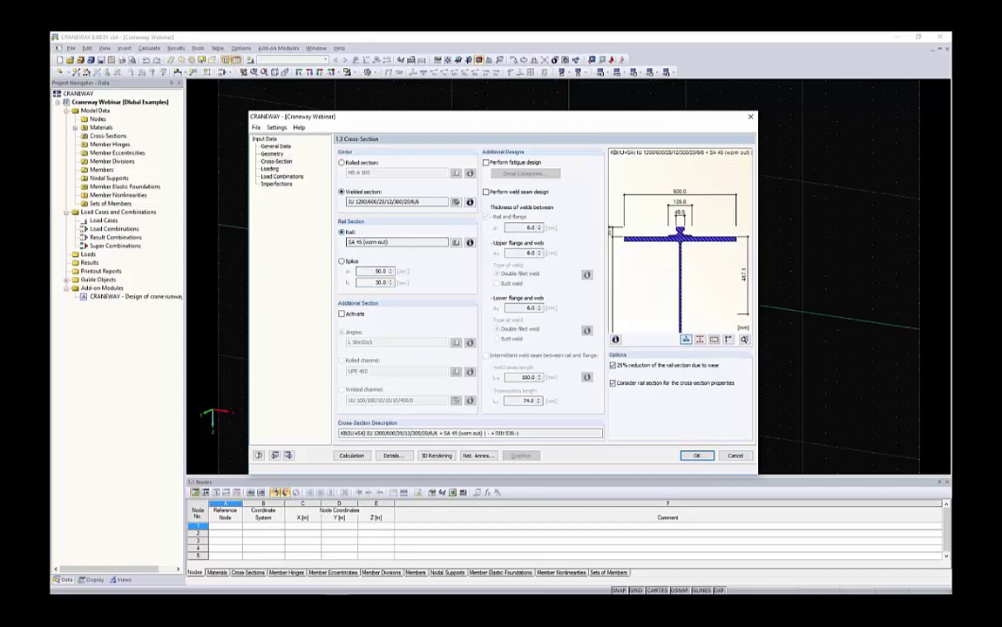
click(454, 242)
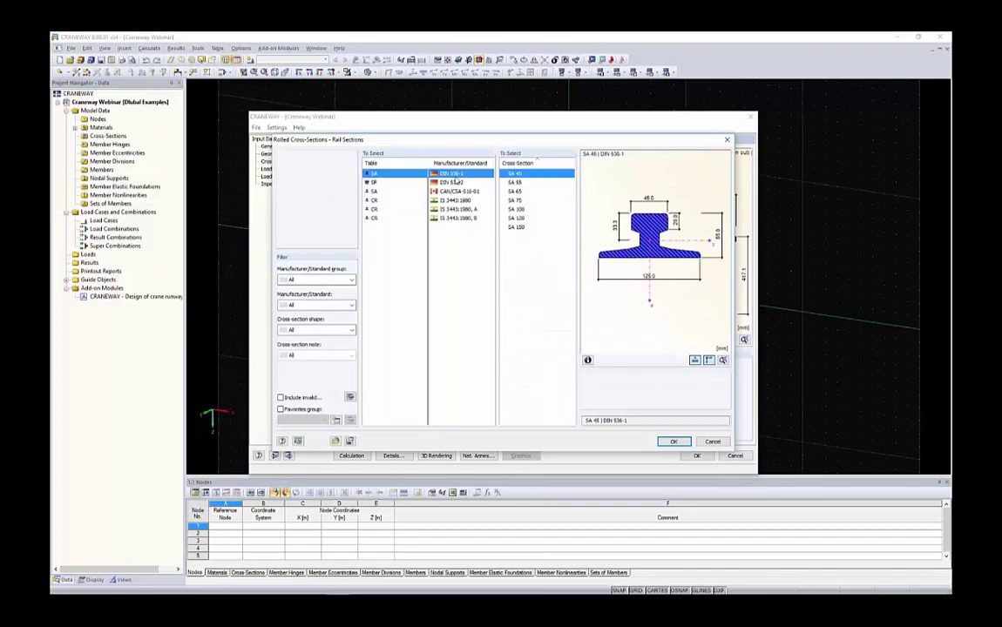
click(515, 200)
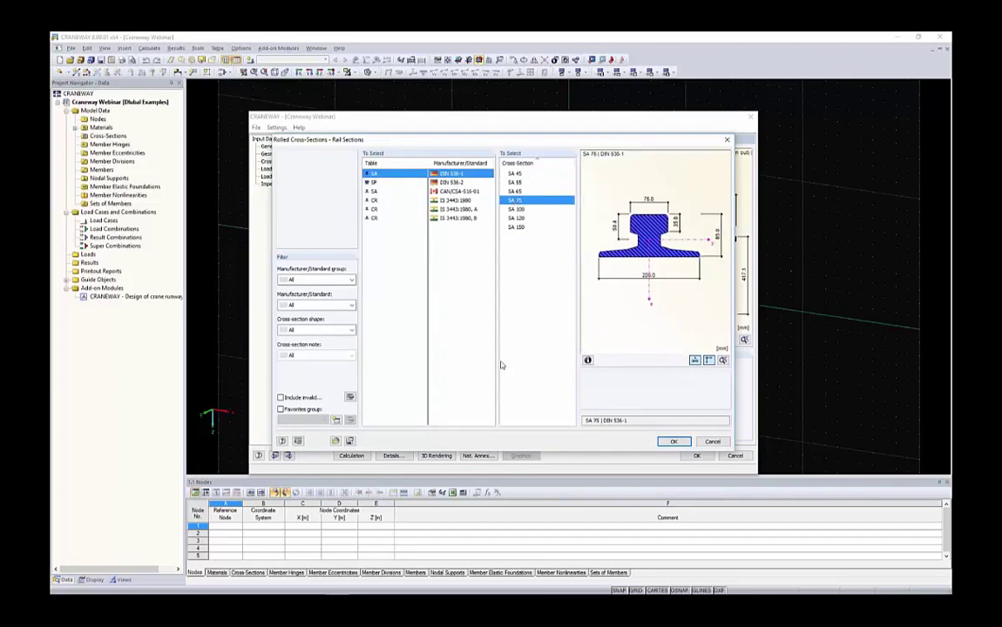
click(672, 442)
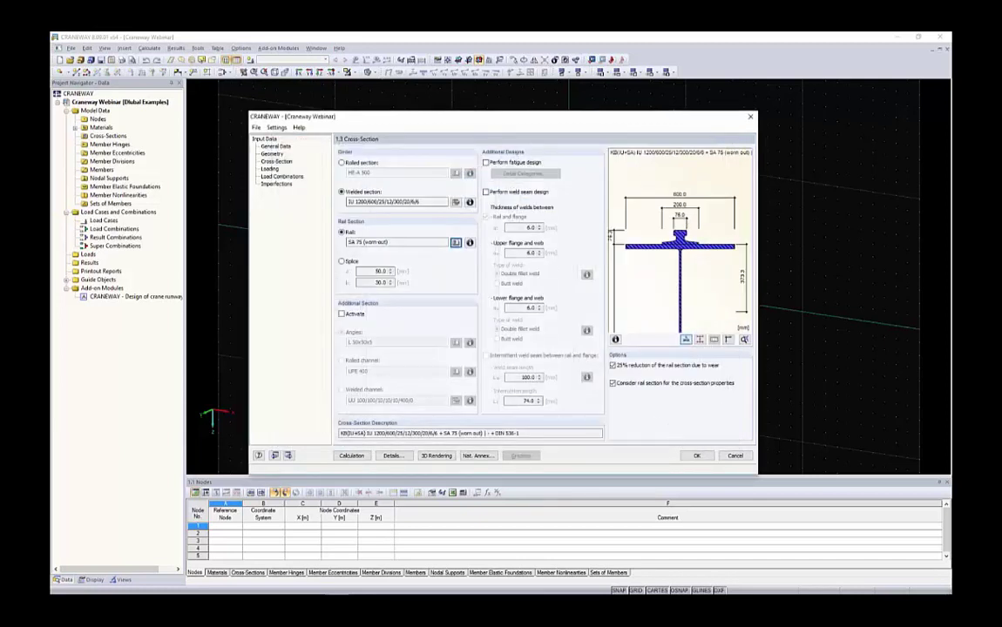
Step: Try an additional section on the upper flange, first L 50x50x5 angles and then a UPE 400 rolled channel, and deactivate it again
click(351, 315)
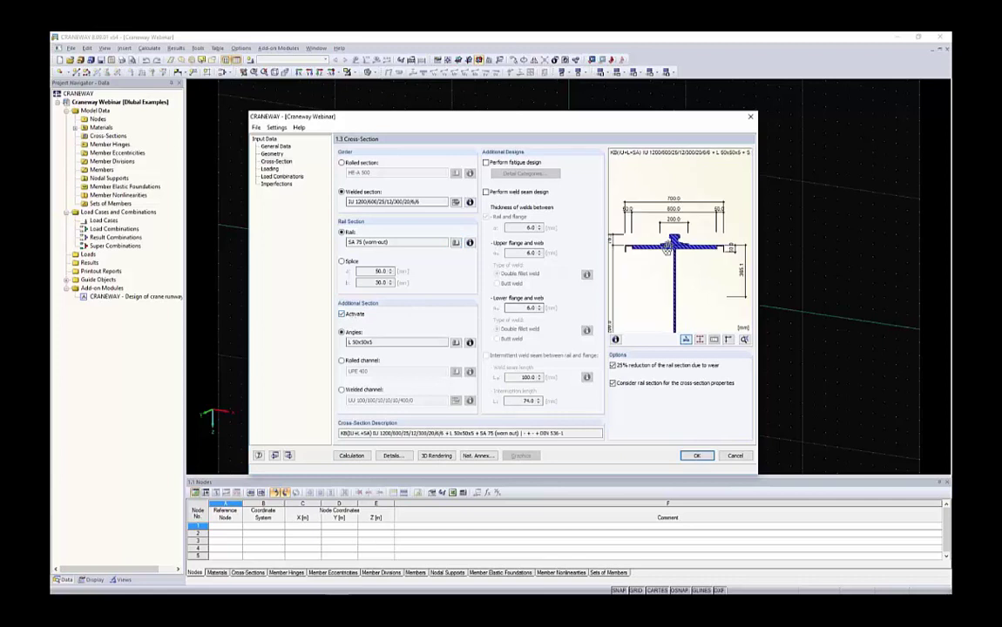
scroll(636, 244, up, 5)
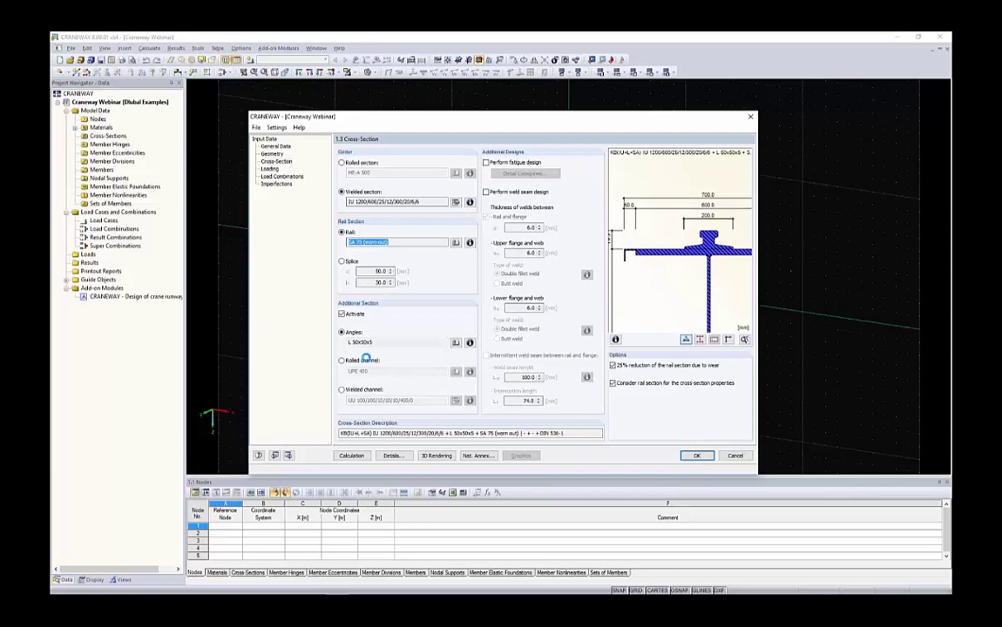
click(341, 360)
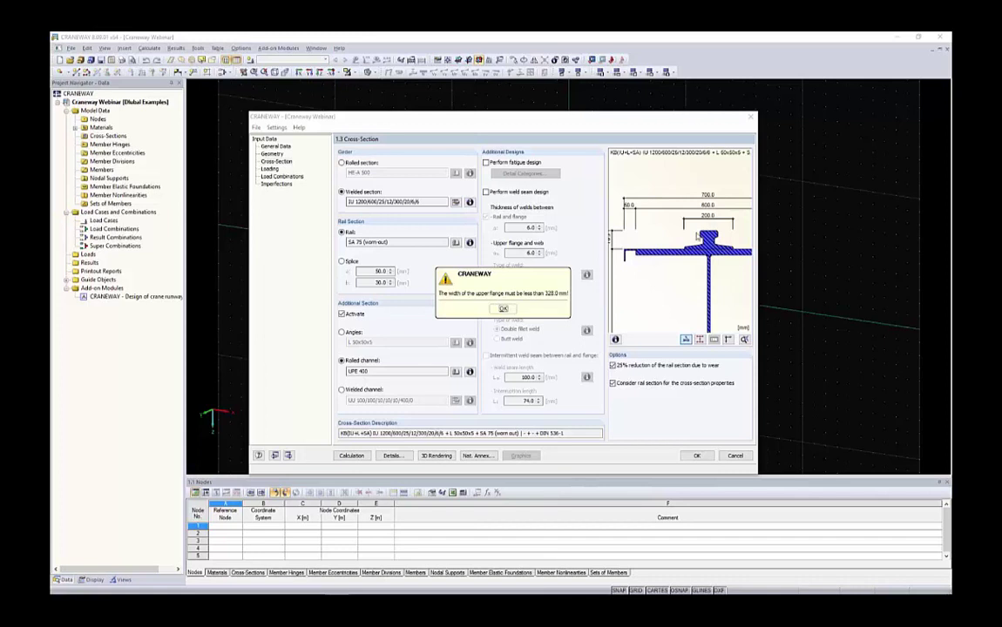
click(503, 308)
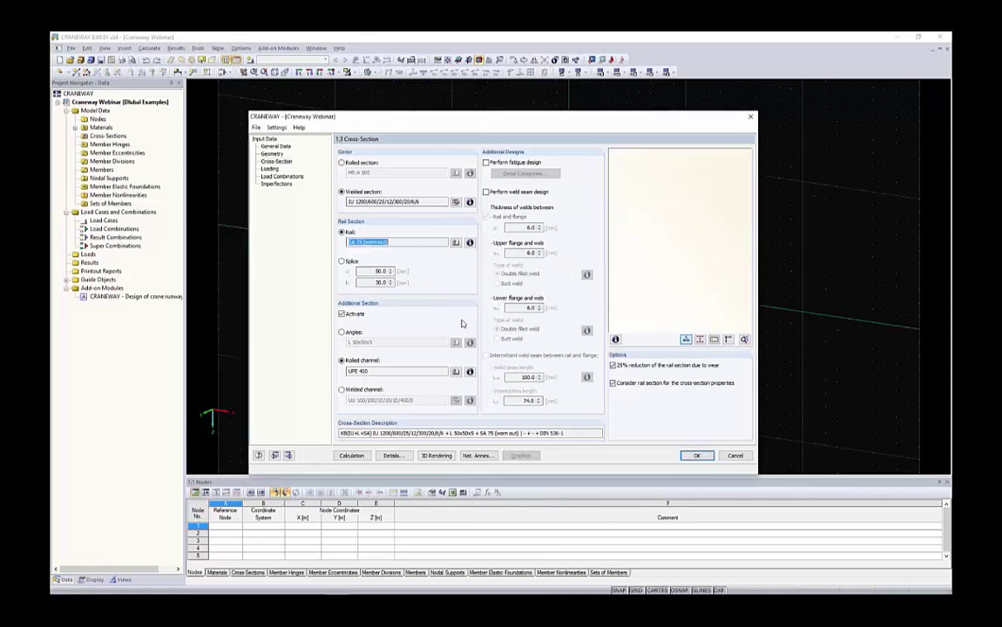
click(352, 315)
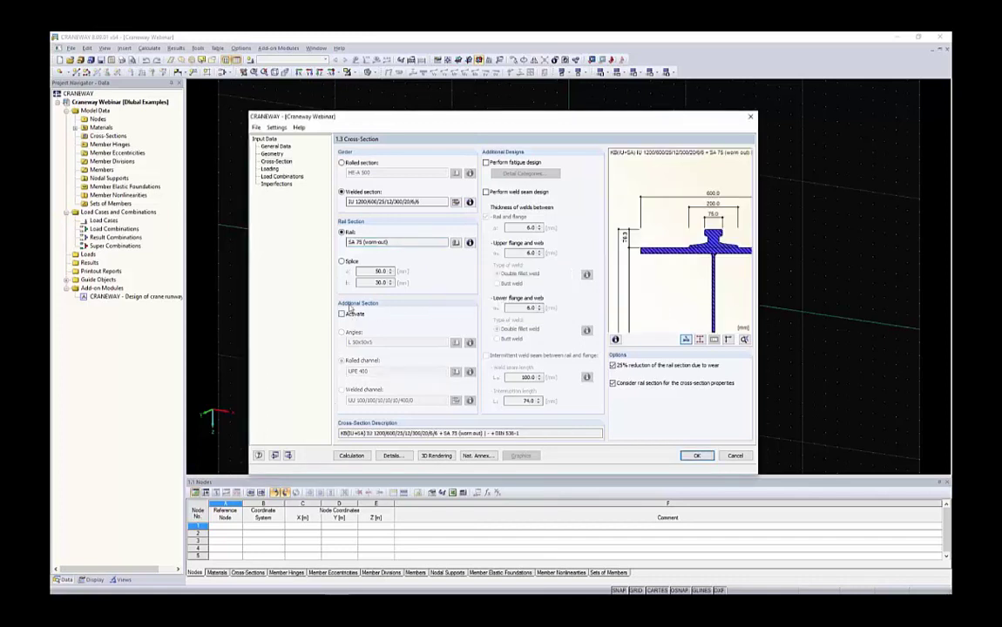
Step: Turn the 25% rail section reduction due to wear off and on again, and examine the SA 75 rail in the section preview
scroll(702, 258, down, 3)
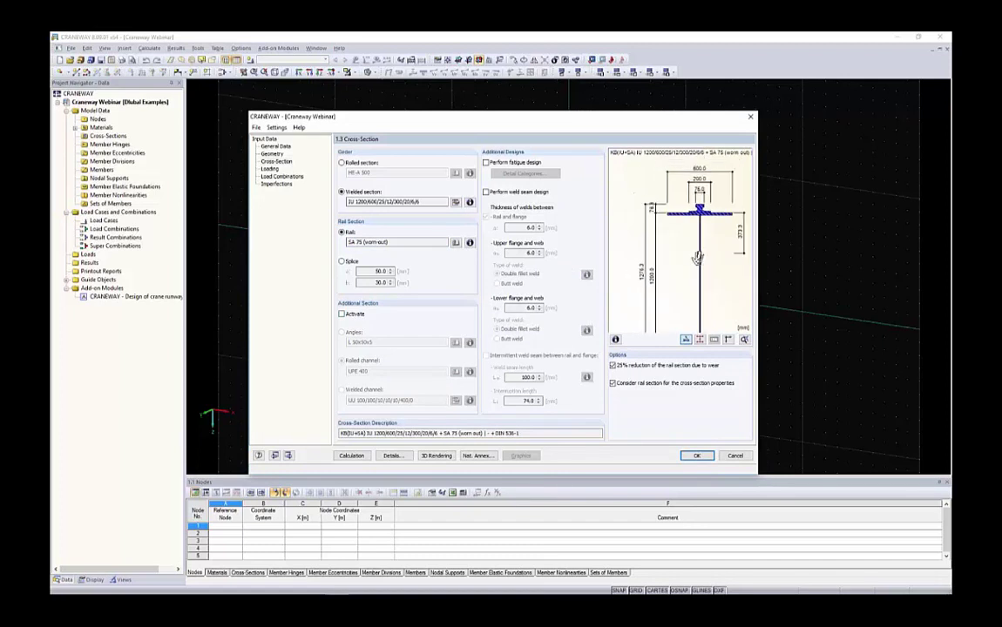
scroll(693, 249, down, 2)
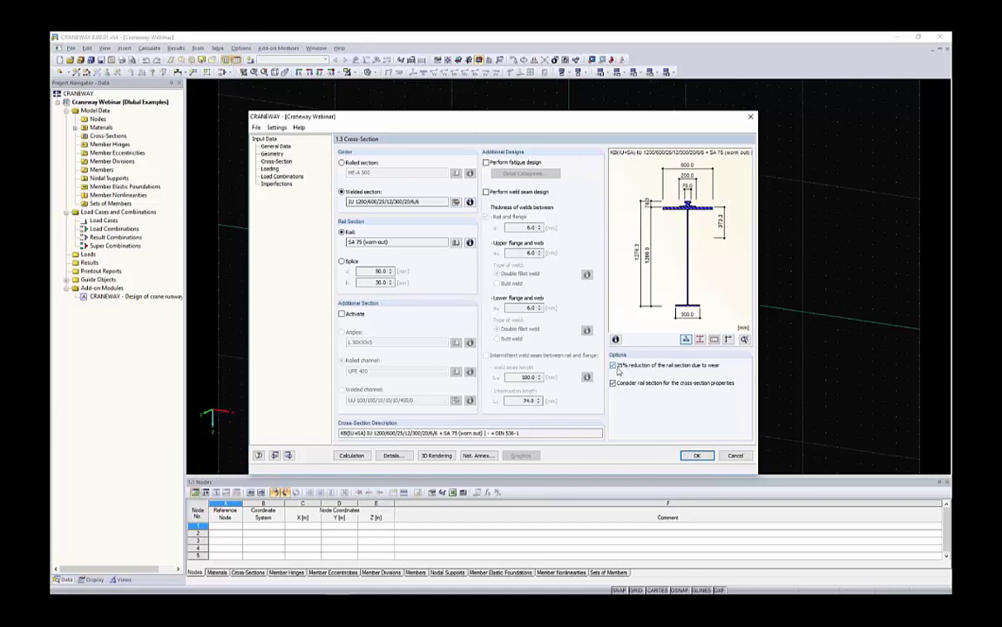
click(673, 367)
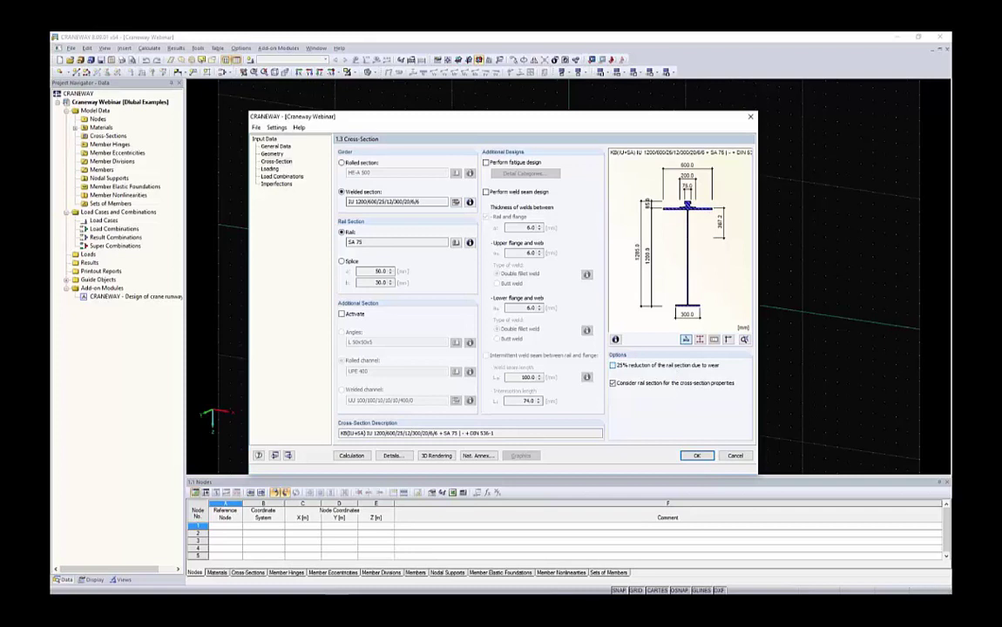
click(672, 367)
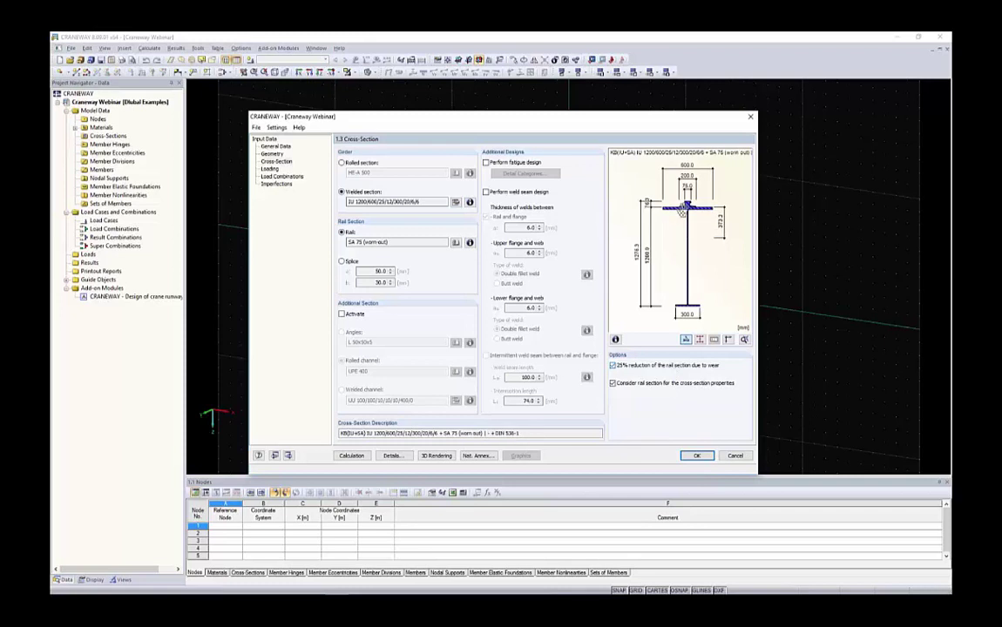
scroll(680, 205, up, 6)
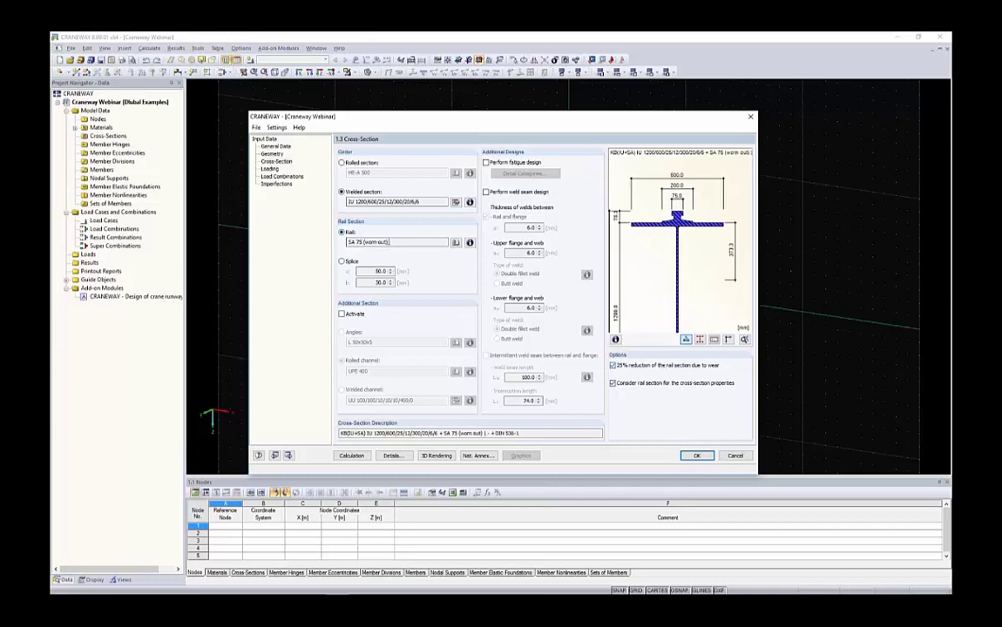
click(353, 242)
scroll(672, 231, down, 2)
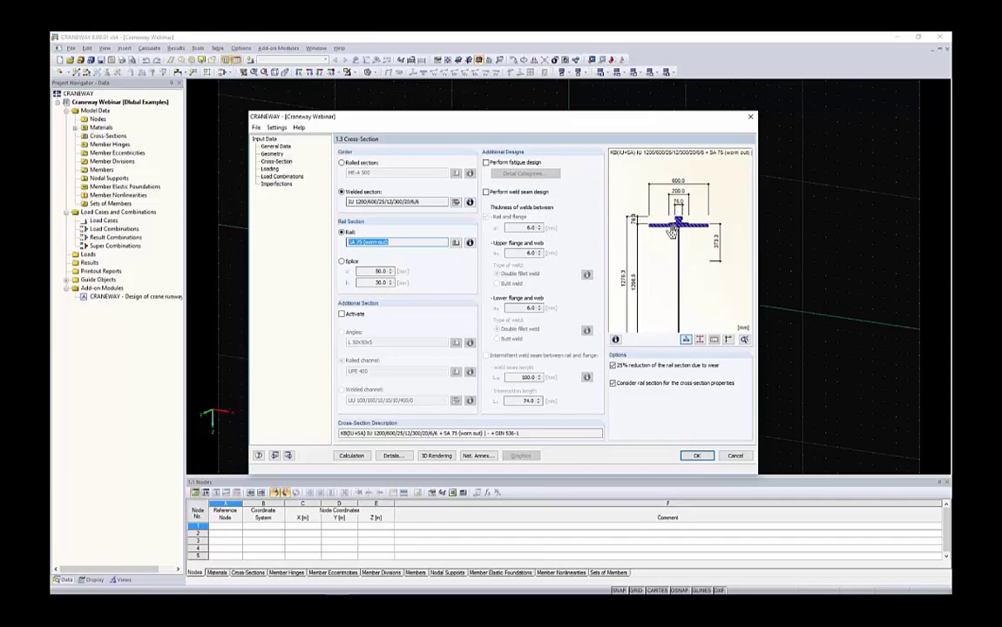
scroll(673, 230, up, 2)
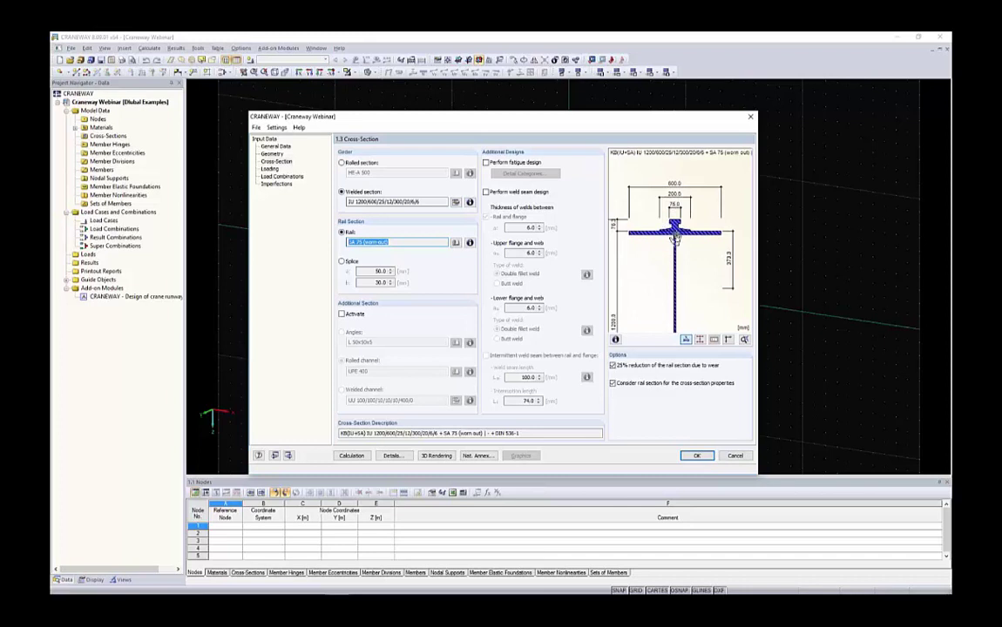
scroll(673, 231, down, 2)
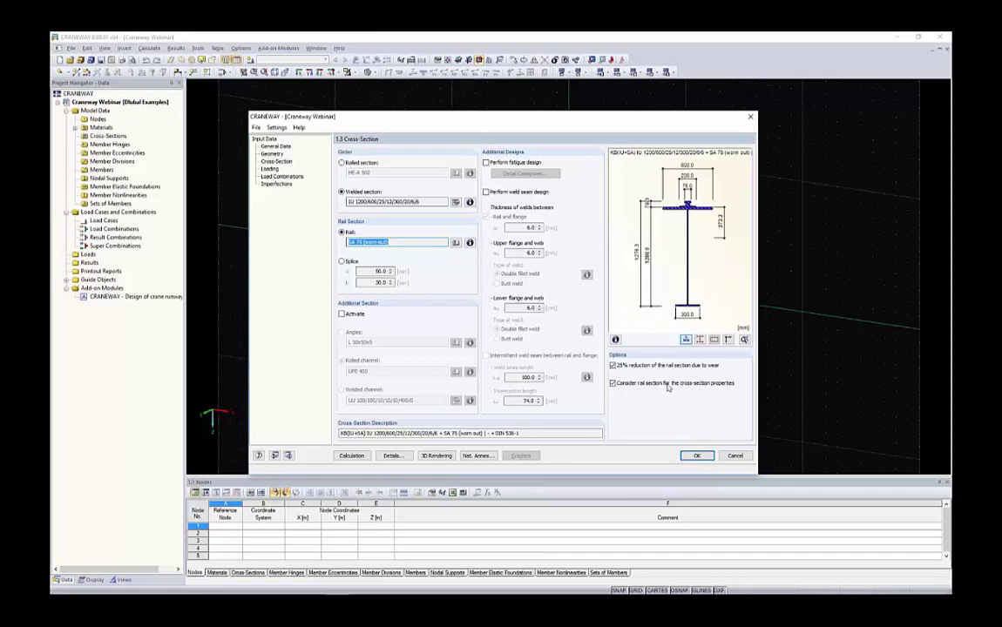
Step: Exclude the rail section from the cross-section properties and define the crane rail as mounted on an elastomeric bearing pad
click(612, 383)
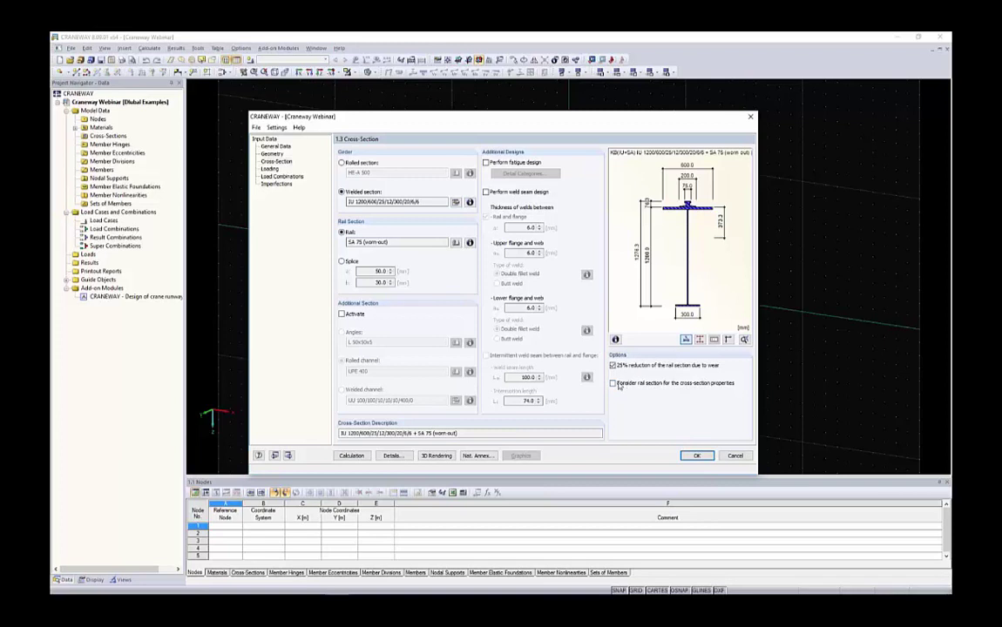
click(392, 456)
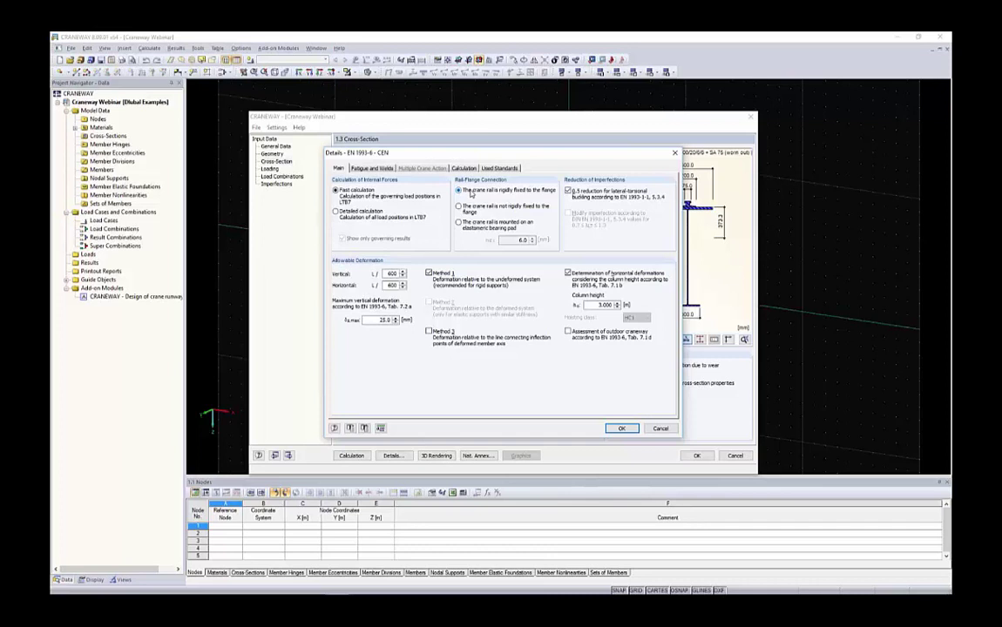
drag(491, 157, 427, 139)
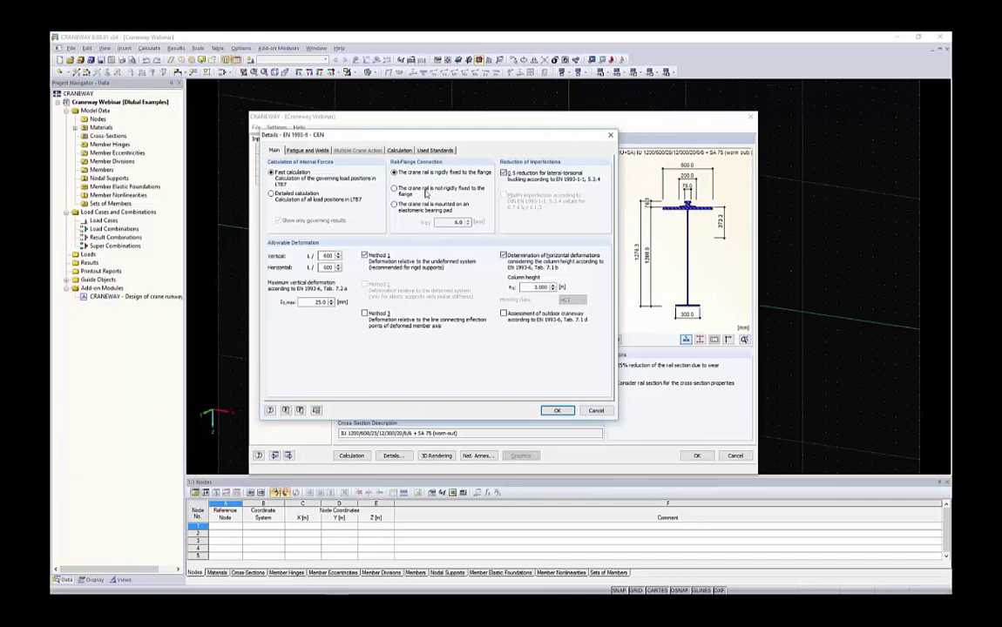
click(403, 209)
double_click(457, 222)
click(557, 411)
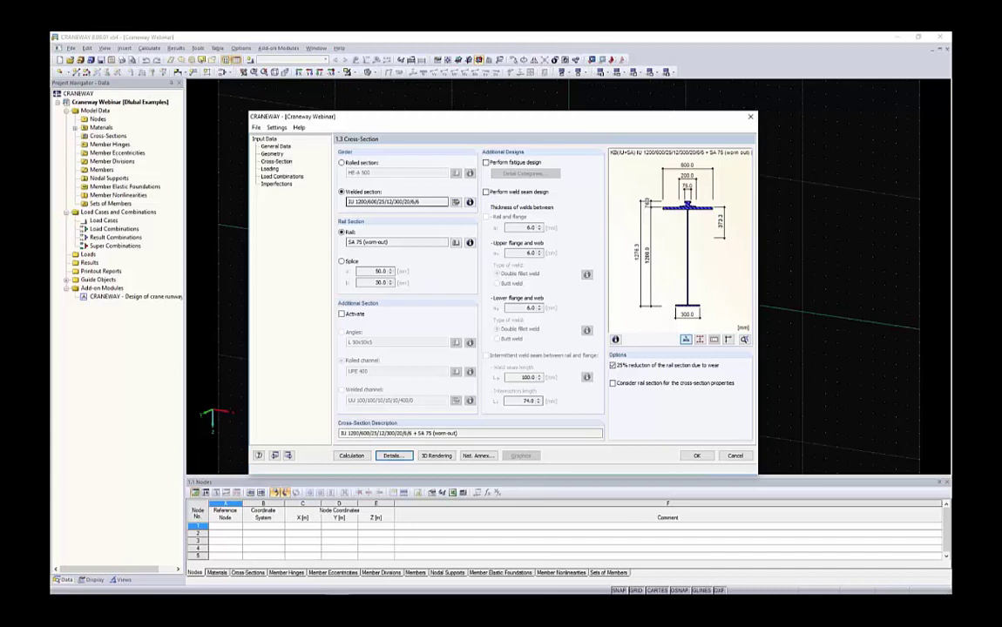
Step: In the loading data for one crane, activate the left and right girder buffers and apply loads at both girders (W-max and W-min)
click(270, 168)
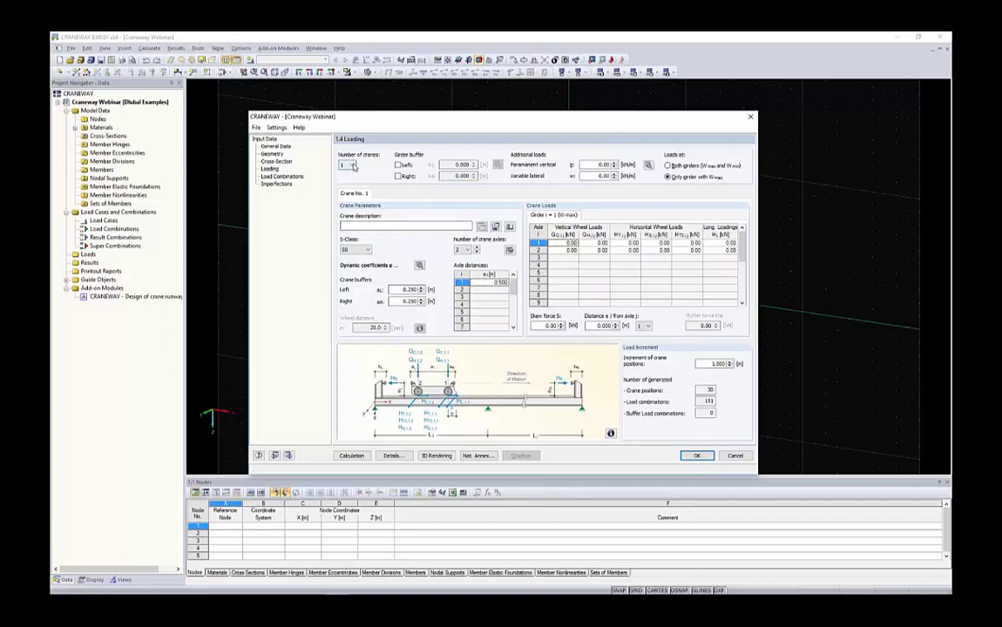
click(346, 165)
click(347, 171)
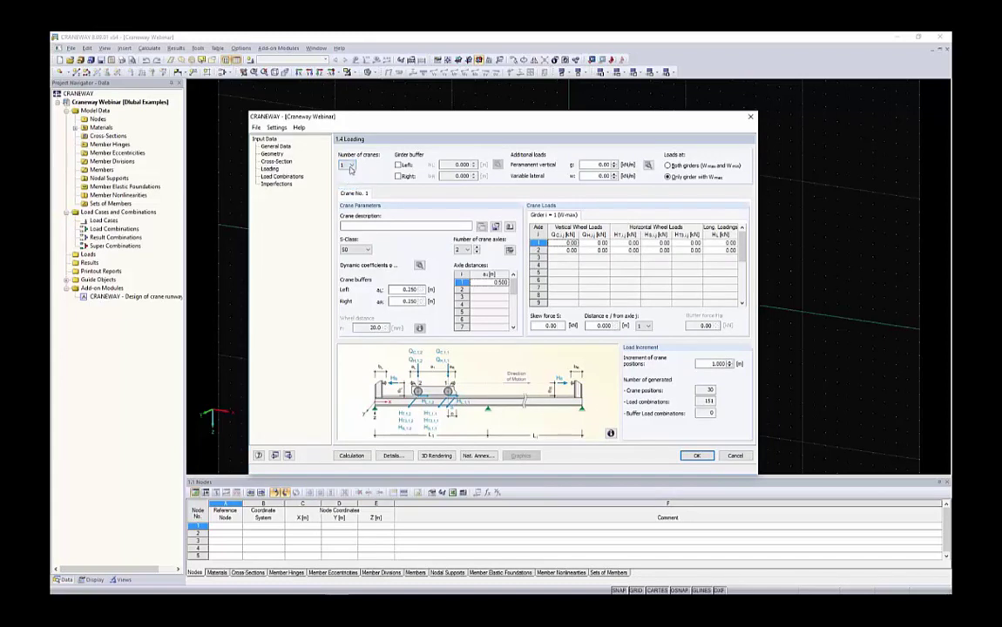
click(398, 165)
click(398, 176)
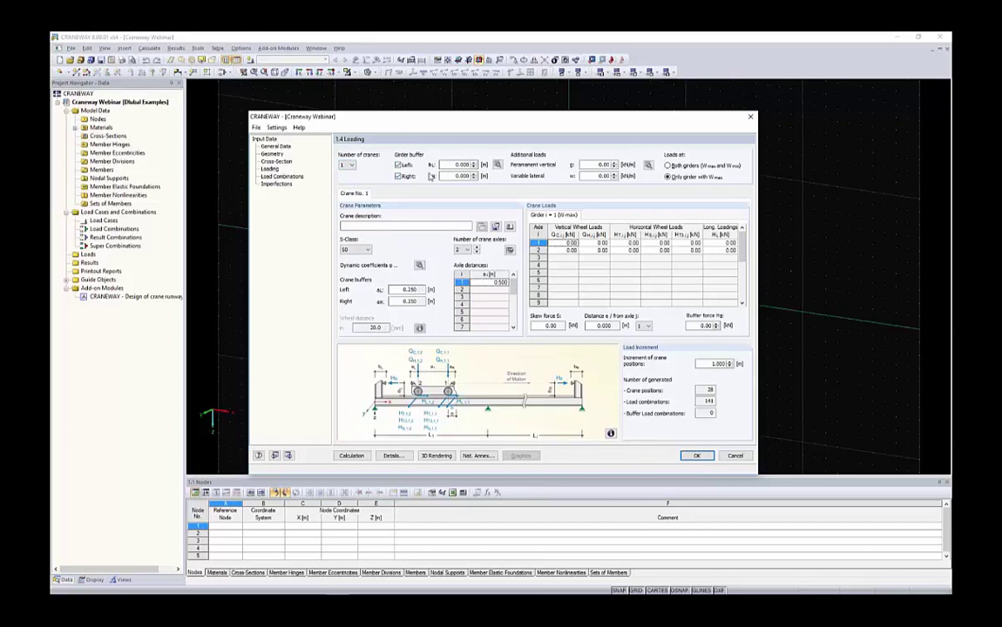
click(689, 165)
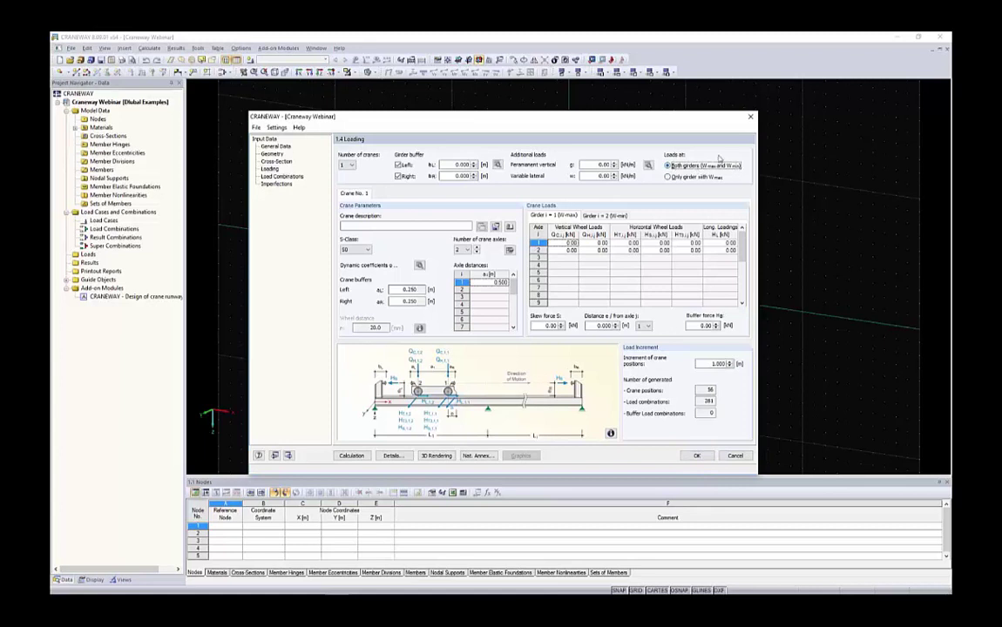
Step: Describe crane no. 1 as 17t and assign it S-class S5
click(435, 226)
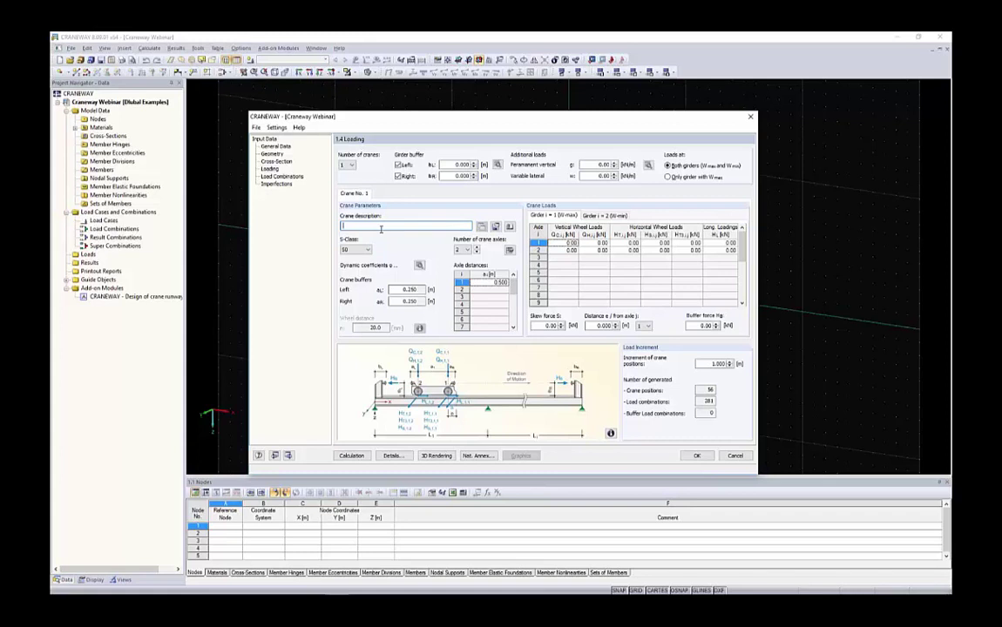
text(17t)
click(357, 250)
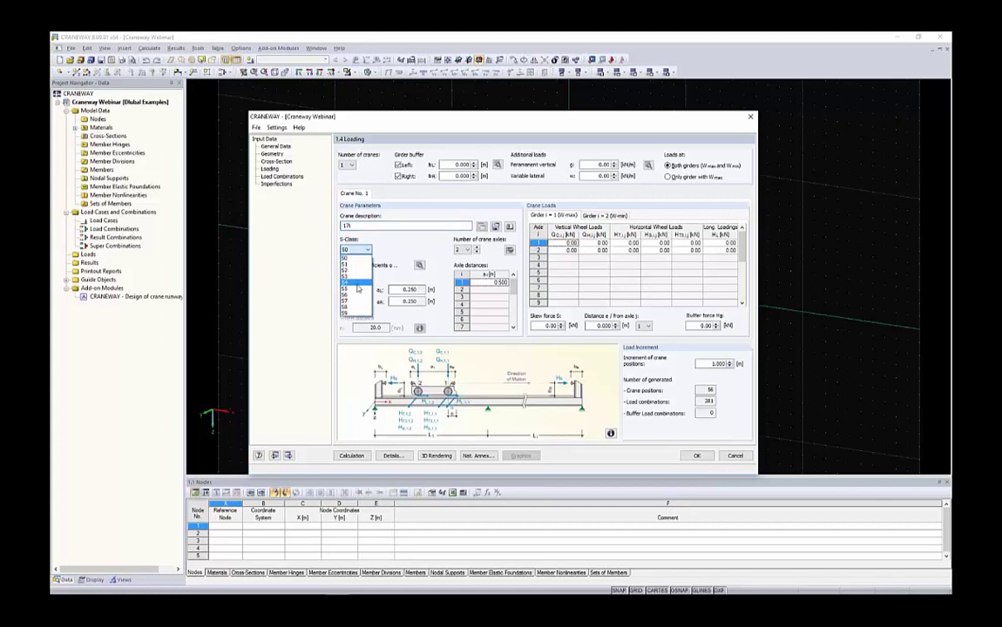
click(355, 293)
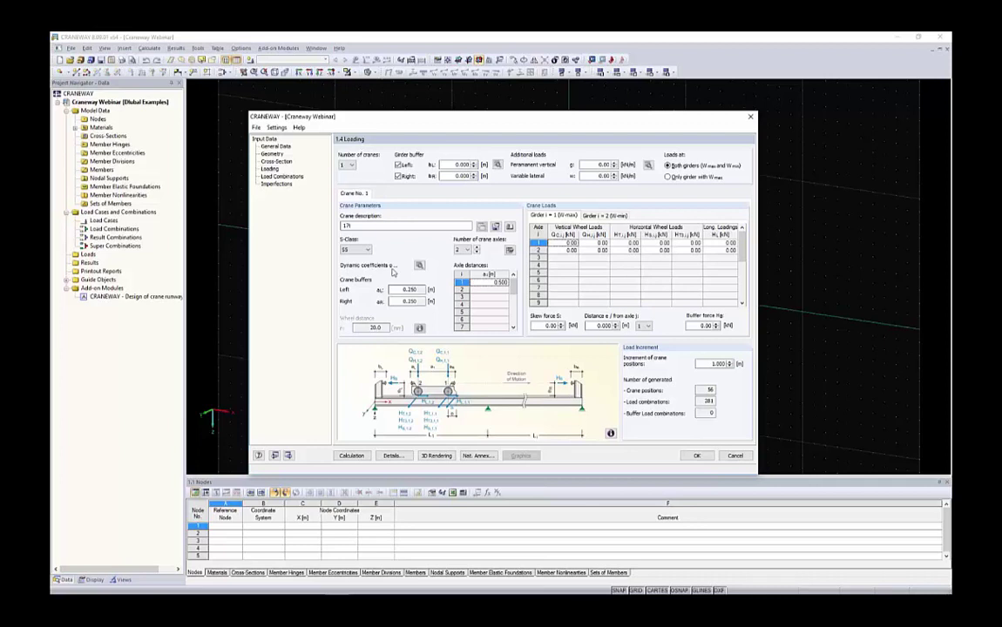
Step: Set the crane's dynamic coefficients for weight of crane and load lifting to 1.1 each
click(419, 264)
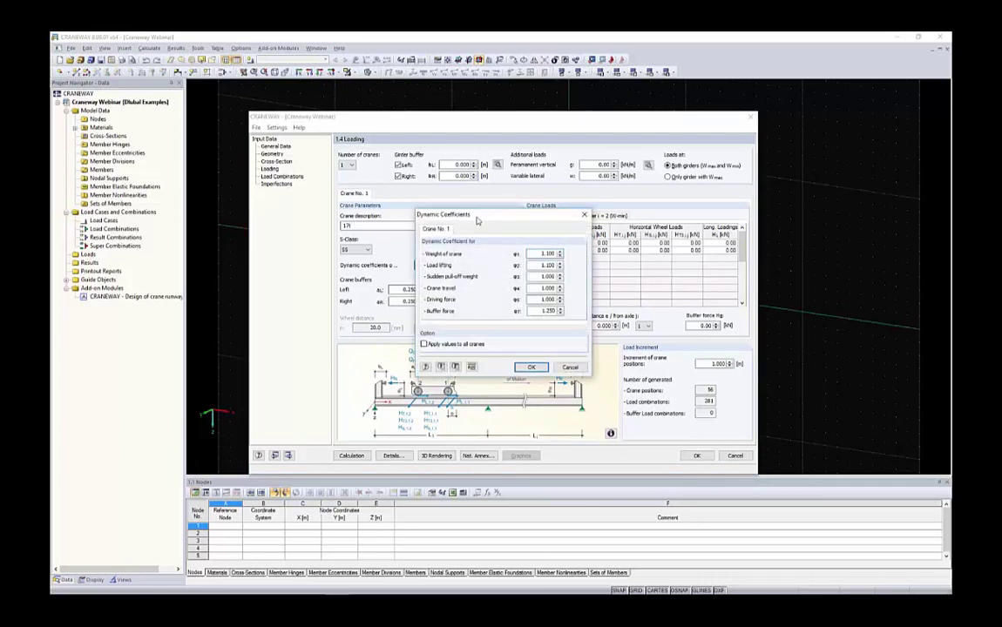
drag(477, 220, 392, 228)
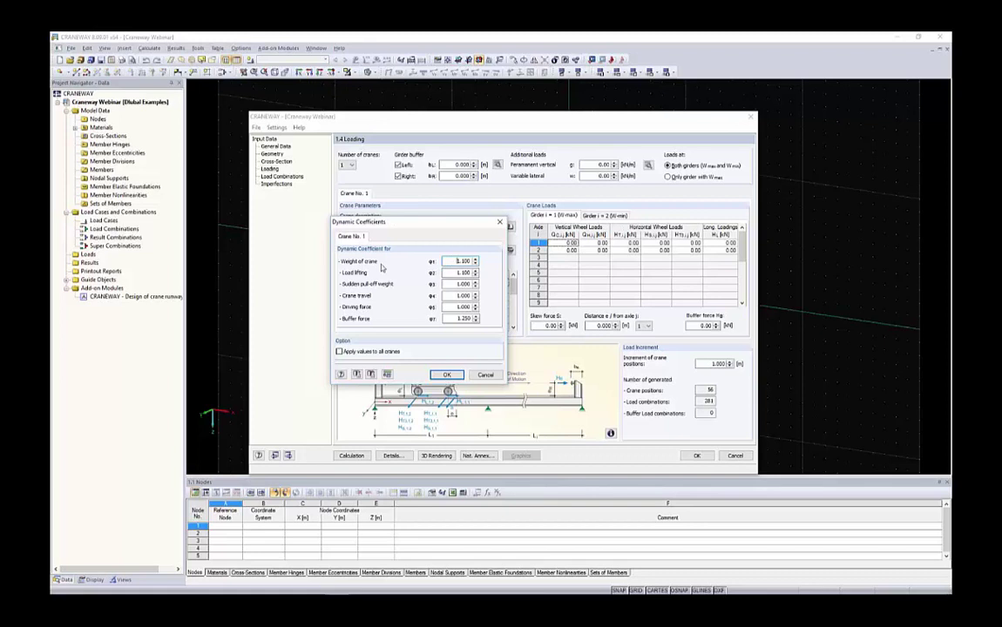
double_click(459, 261)
text(1.1)
key(Tab)
text(1.1)
key(Tab)
key(Tab)
key(Tab)
key(Tab)
click(448, 375)
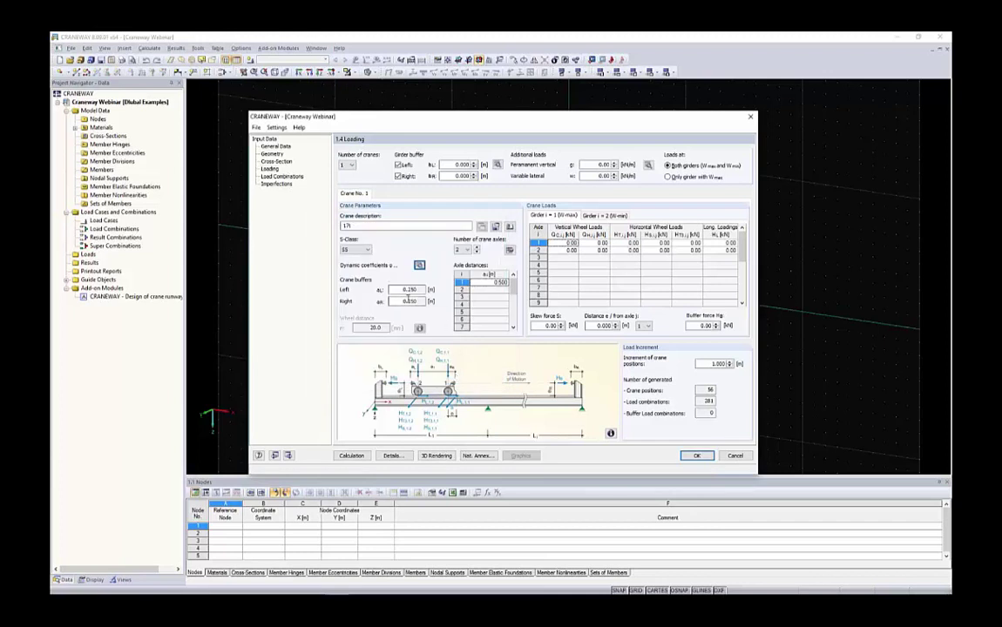
Step: Set the left and right crane buffer lengths to 0.05 m
double_click(404, 290)
text(.05)
drag(398, 301, 421, 303)
text(.05)
click(406, 289)
Step: Define four crane axles with axle distances of 2, 5.6 and 2 m
click(466, 250)
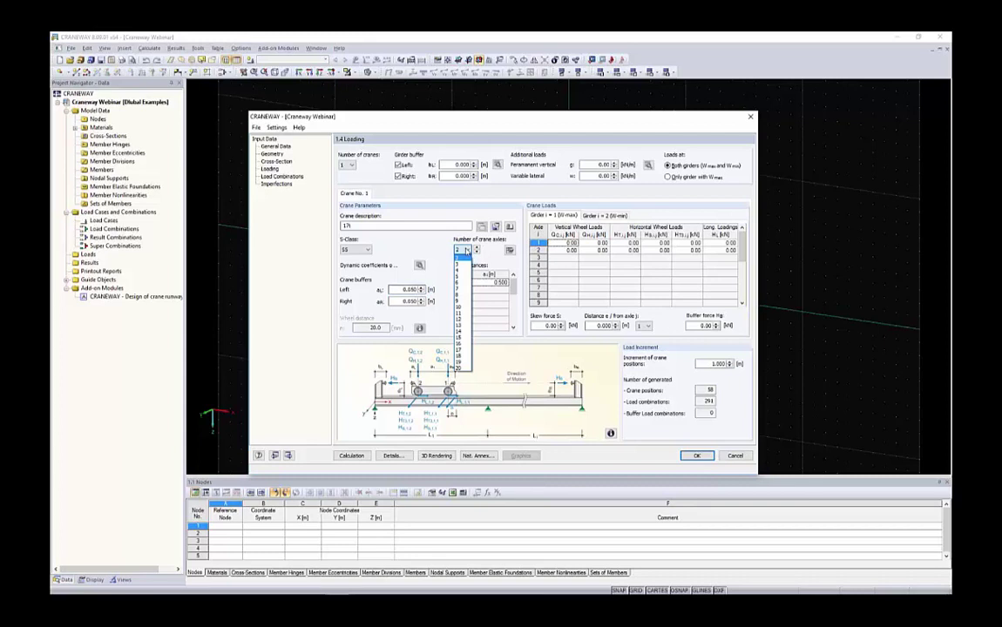
click(459, 270)
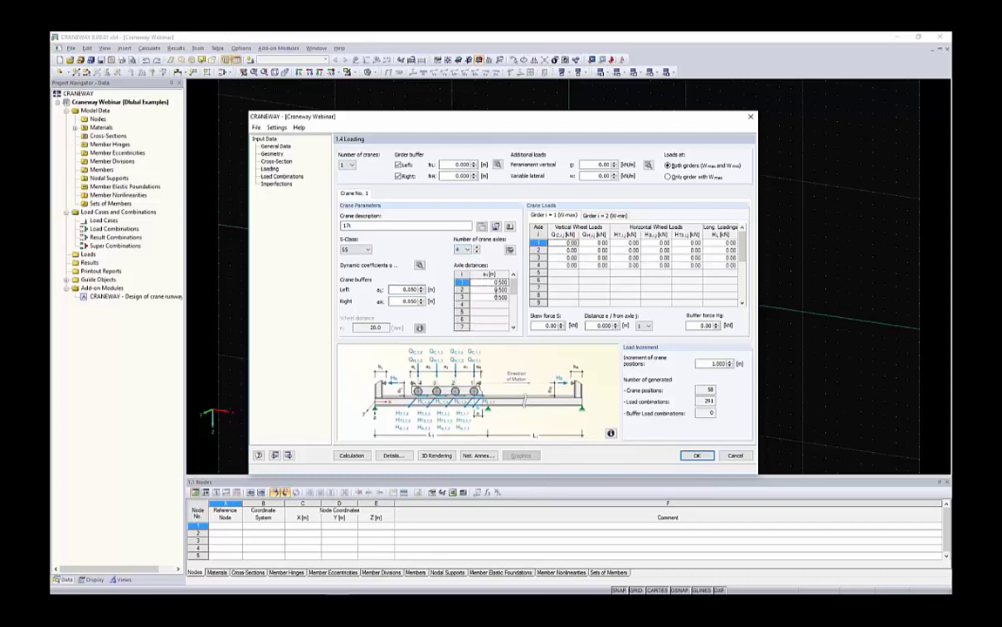
double_click(497, 283)
text(2)
key(Return)
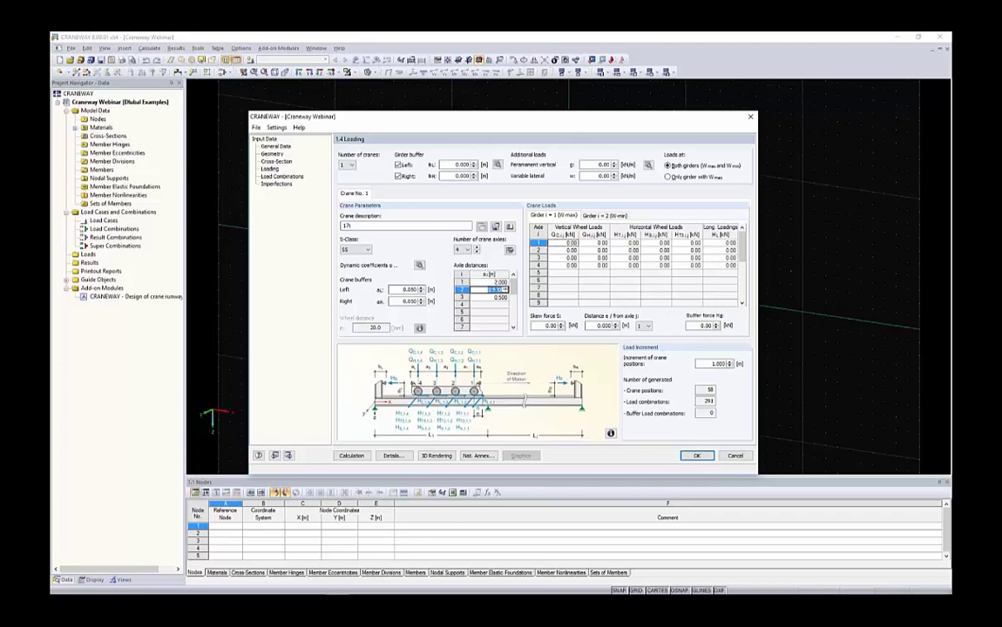
text(2.)
key(Return)
text(1.2)
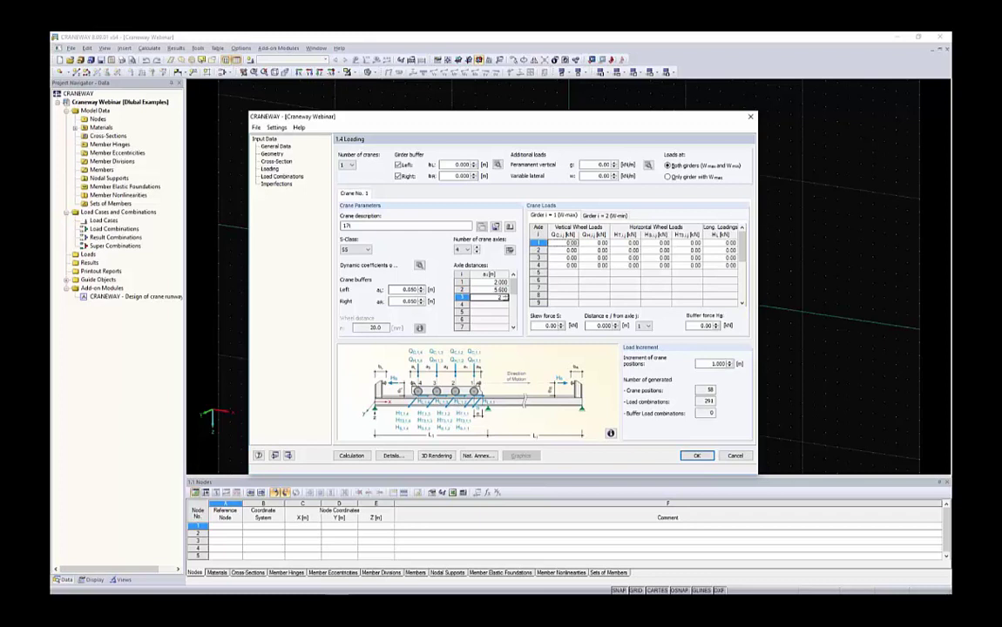
Step: Fetch the prepared four-axle wheel loads from the other open application and paste them into the girder 1 (W-max) crane loads, replacing all existing values
click(567, 274)
drag(560, 245, 723, 264)
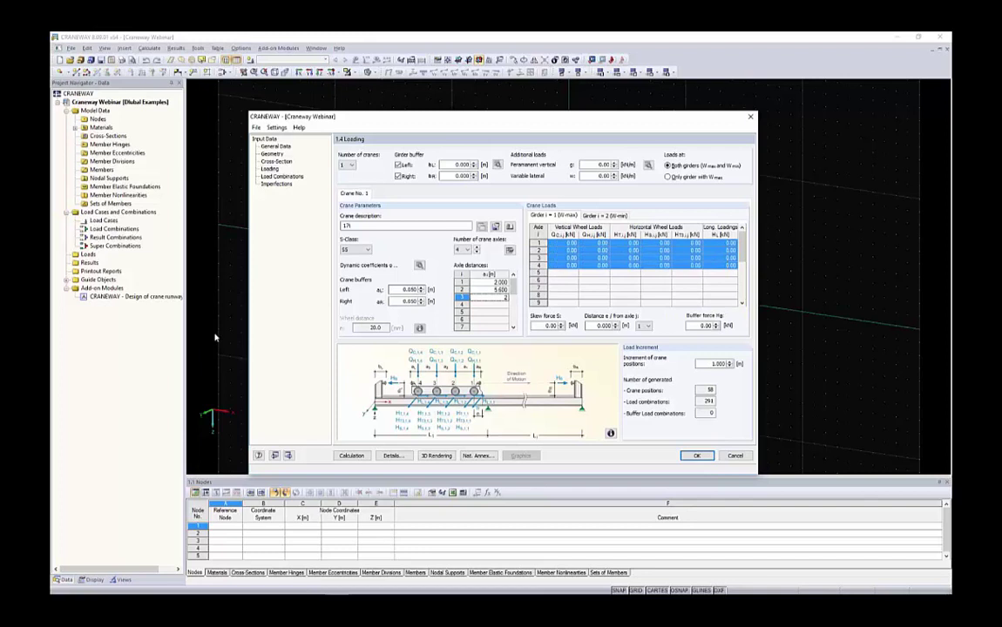
key(alt+Tab)
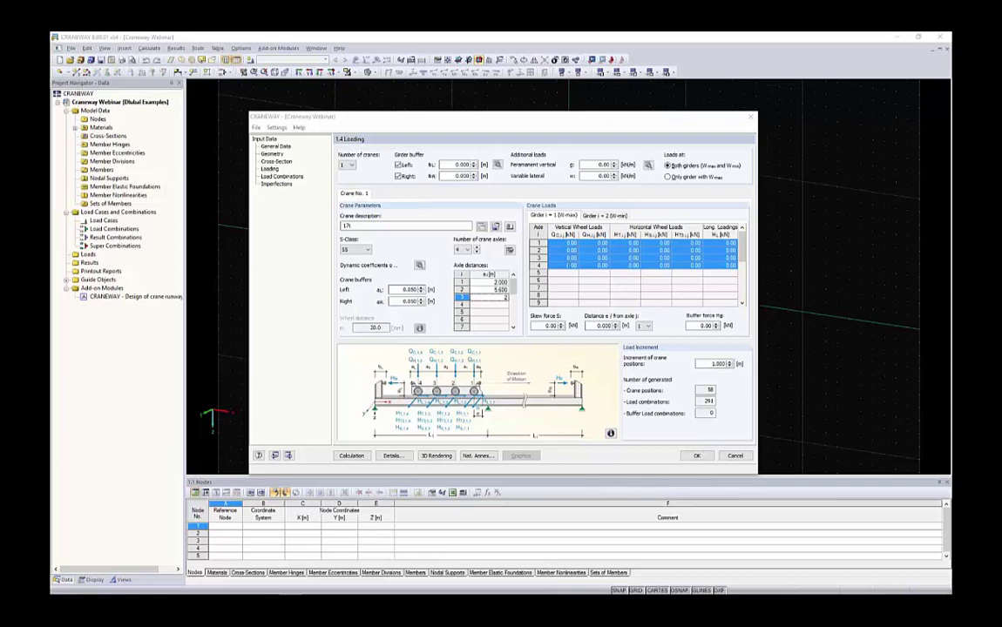
click(568, 265)
drag(565, 243, 721, 264)
key(ctrl+v)
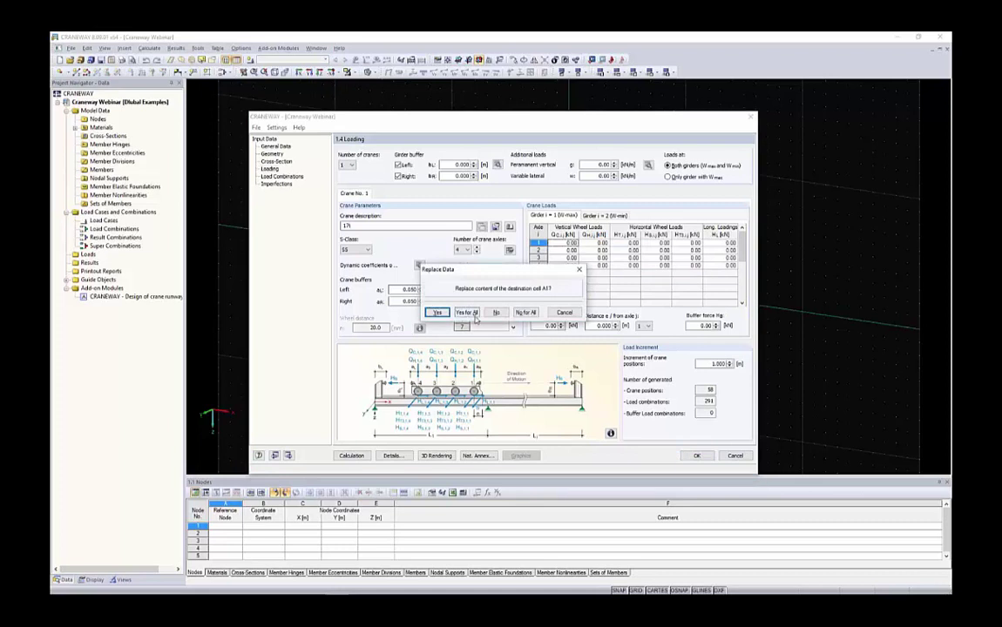
click(466, 311)
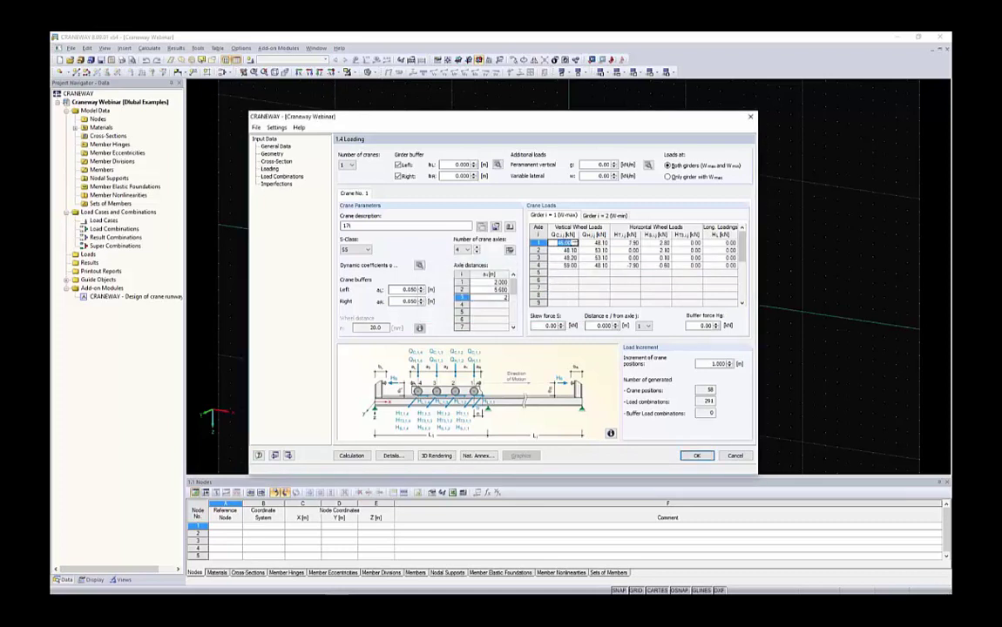
Step: Paste the prepared wheel loads into the girder 2 (W-min) crane loads, replacing all values, and set the skew force S to -20.10 kN
click(609, 215)
key(alt+Tab)
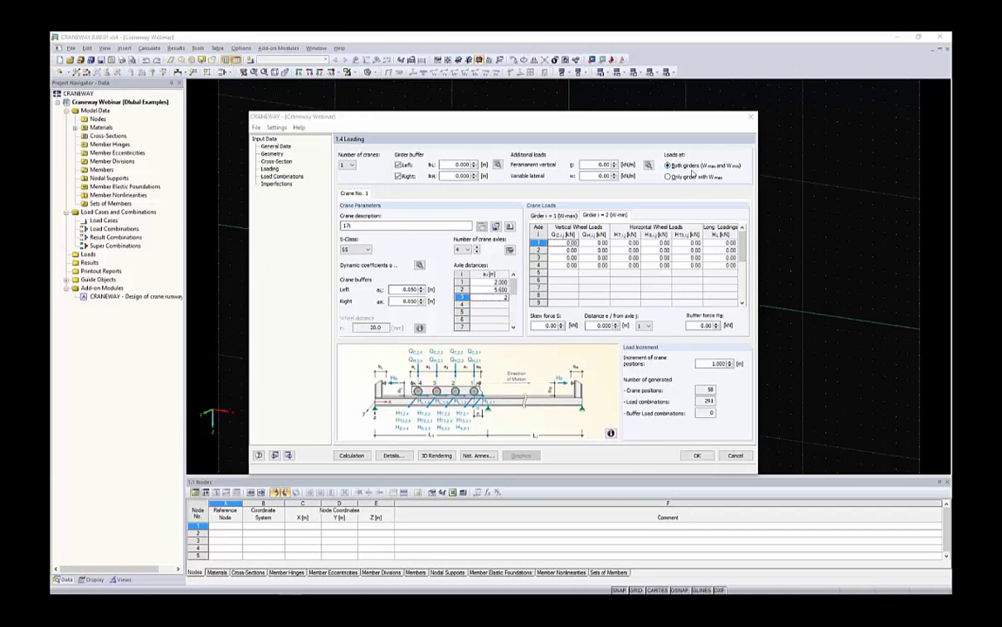
click(563, 243)
drag(563, 243, 704, 258)
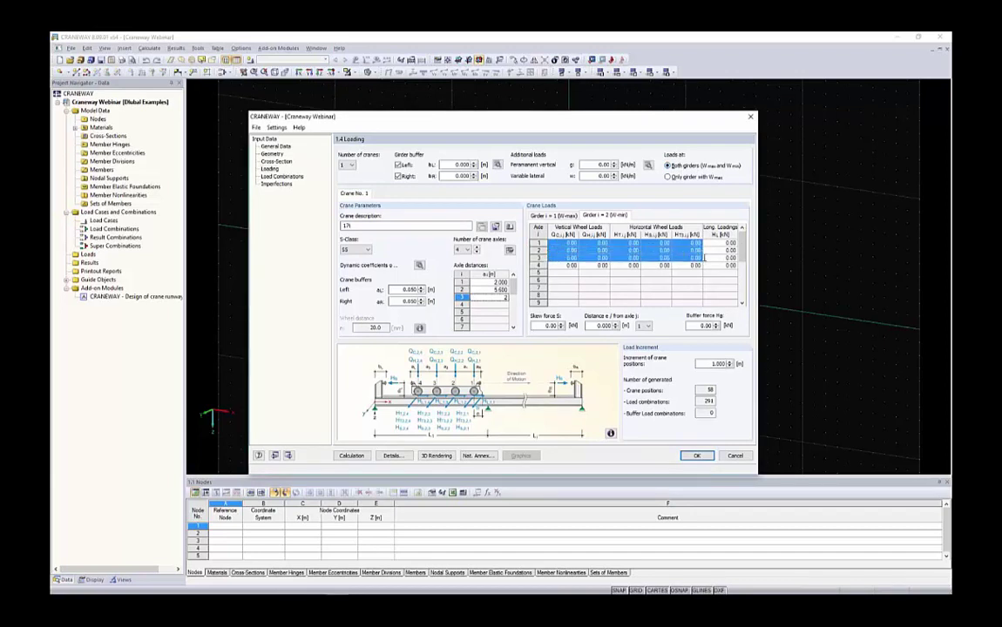
key(ctrl+v)
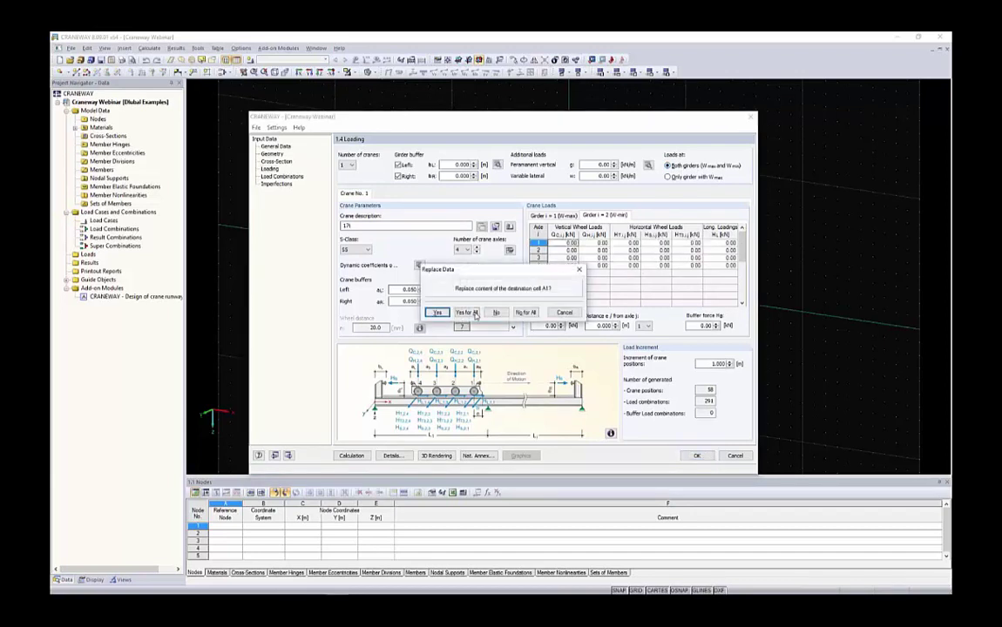
click(468, 312)
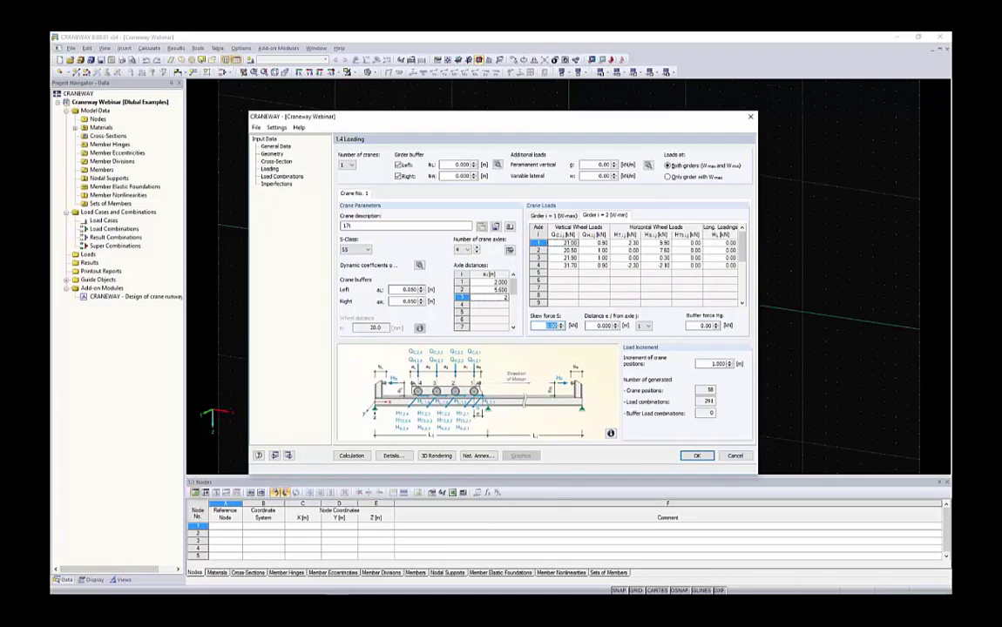
key(BackSpace)
click(595, 325)
Step: Try an increment of crane positions of 0.1 m and check the number of generated load combinations
double_click(712, 364)
double_click(711, 390)
double_click(708, 401)
double_click(713, 364)
text(.1)
key(Tab)
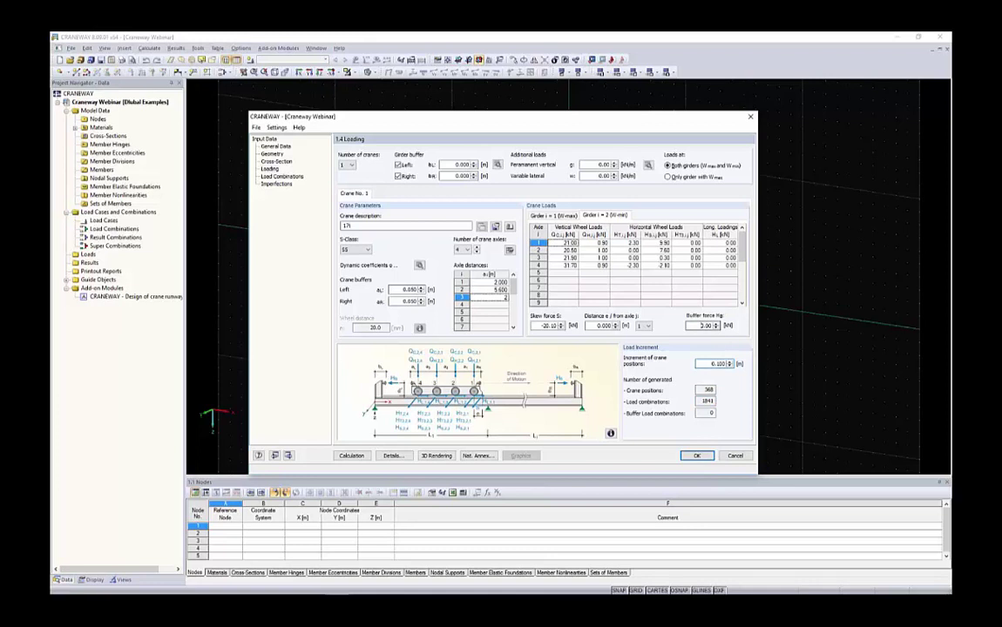
Step: Set the increment of crane positions to 0.5 m and check the generated crane positions and load combinations
double_click(703, 401)
click(730, 362)
click(730, 367)
drag(728, 360, 737, 360)
text(5)
key(Tab)
double_click(709, 391)
drag(701, 365, 745, 366)
text(1)
click(691, 266)
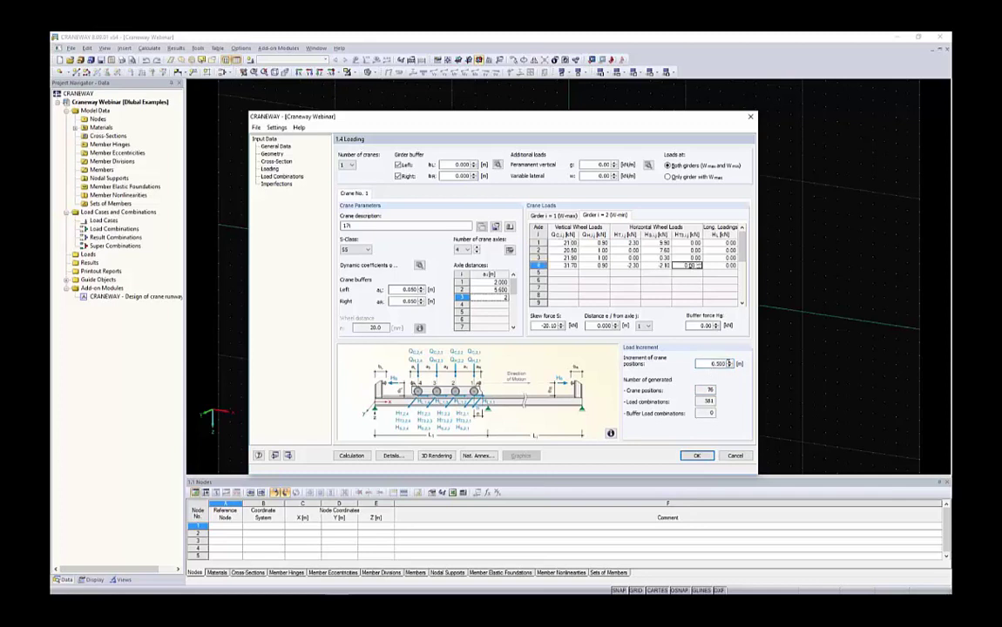
drag(708, 364, 721, 390)
key(Tab)
Step: Open the 3D rendering and step the crane through successive positions along the two-span girder to examine the loads in each combination
click(436, 455)
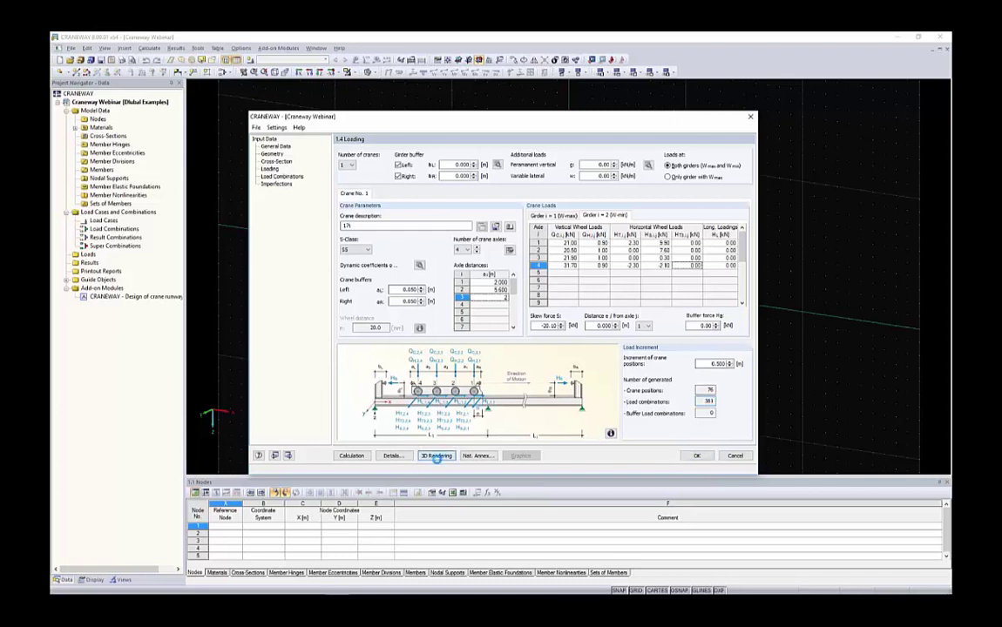
drag(495, 160, 495, 109)
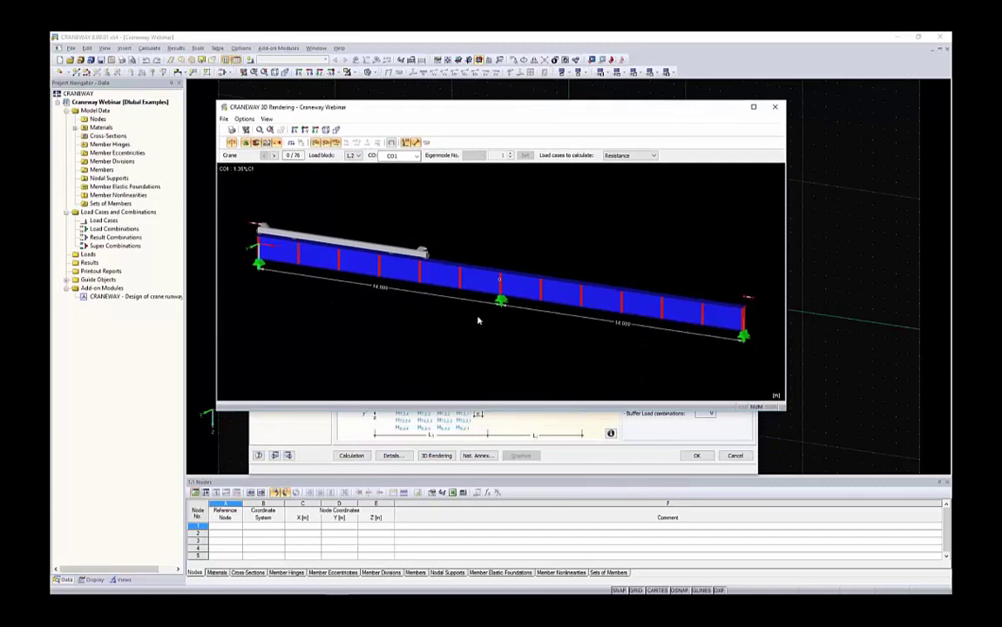
ctrl+middle_drag(537, 250, 454, 246)
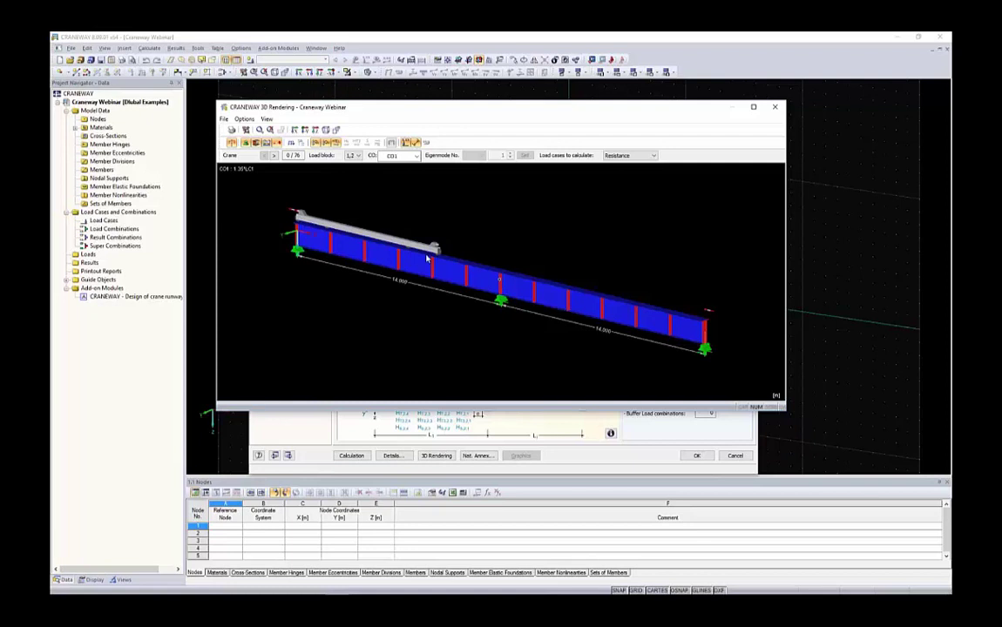
click(273, 156)
click(273, 156)
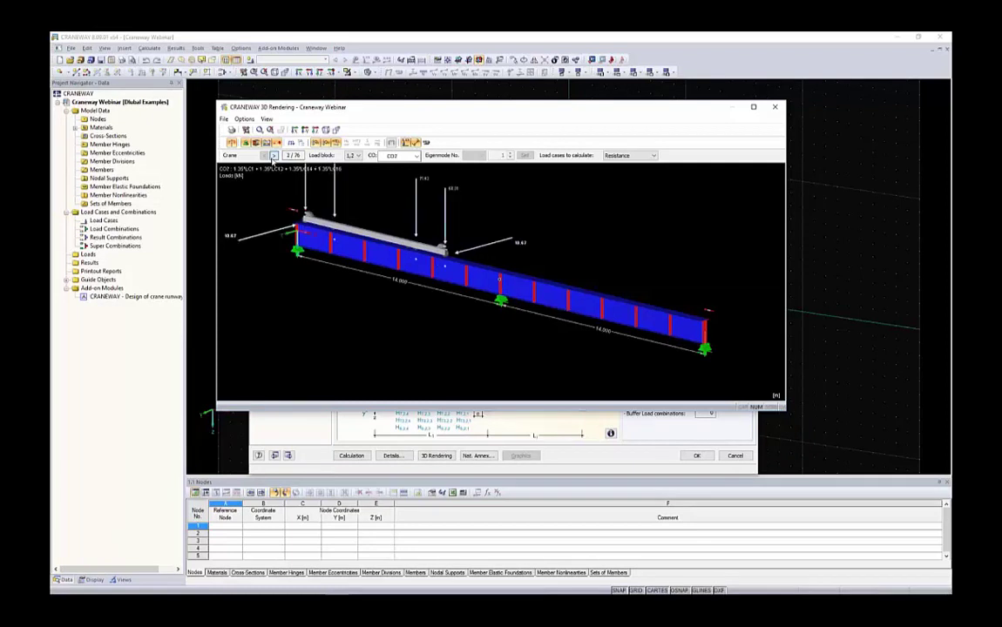
click(273, 156)
click(273, 158)
click(272, 158)
click(273, 158)
click(273, 158)
click(273, 157)
click(273, 157)
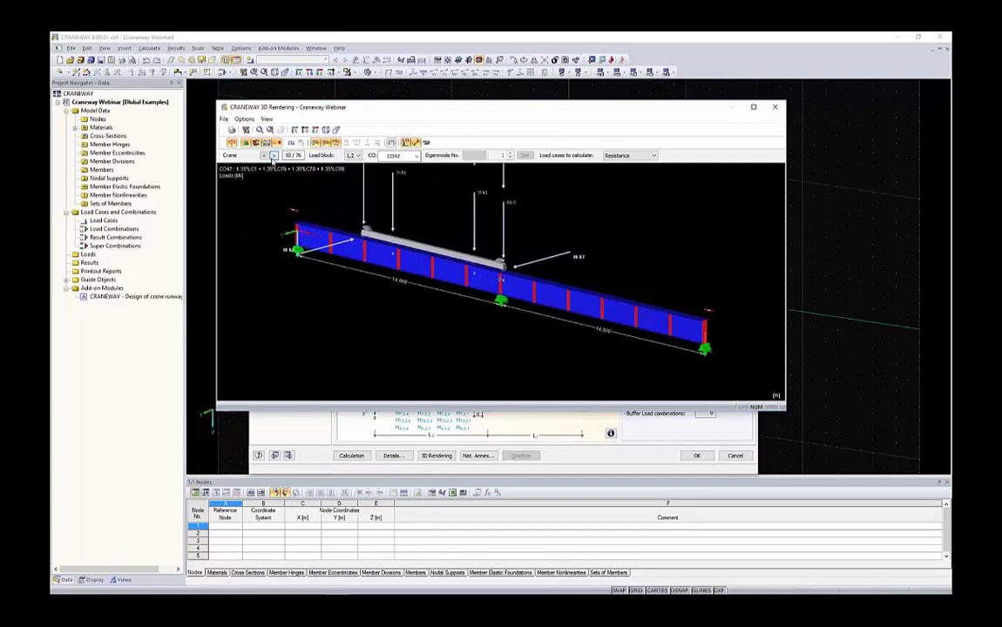
click(273, 157)
click(272, 157)
click(273, 156)
click(273, 156)
click(273, 156)
click(273, 156)
click(273, 156)
click(274, 156)
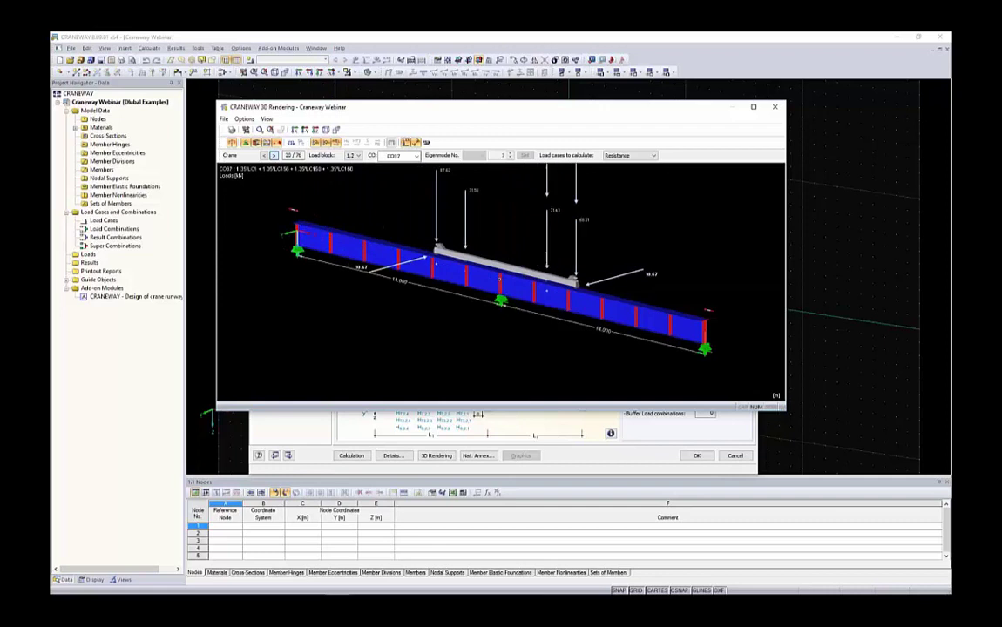
click(273, 156)
click(274, 156)
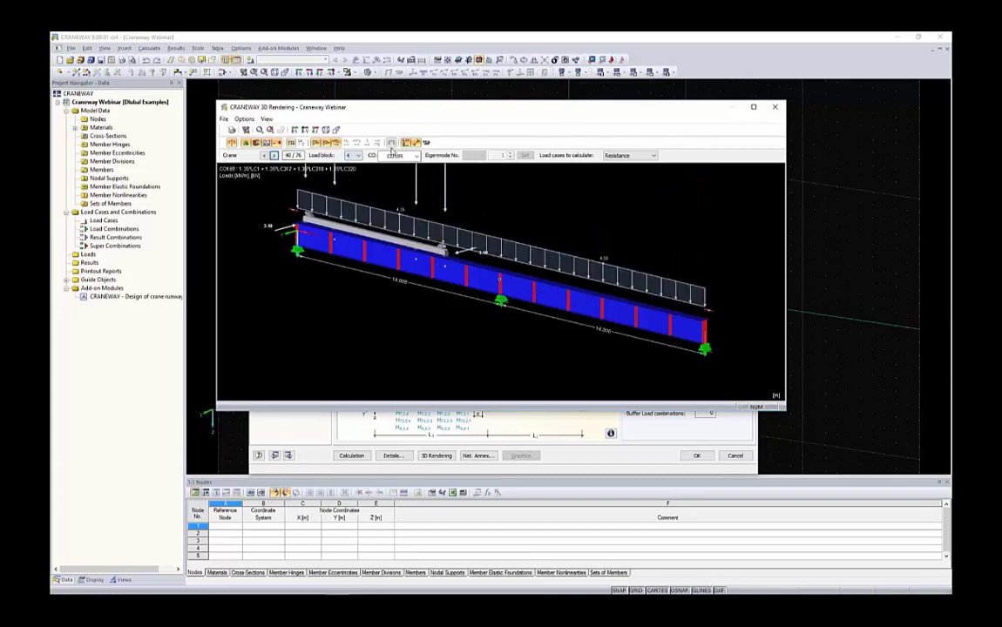
Step: Browse the list of load combinations in the 3D rendering, keep CO199 displayed, and close the rendering
click(397, 155)
drag(417, 316, 418, 339)
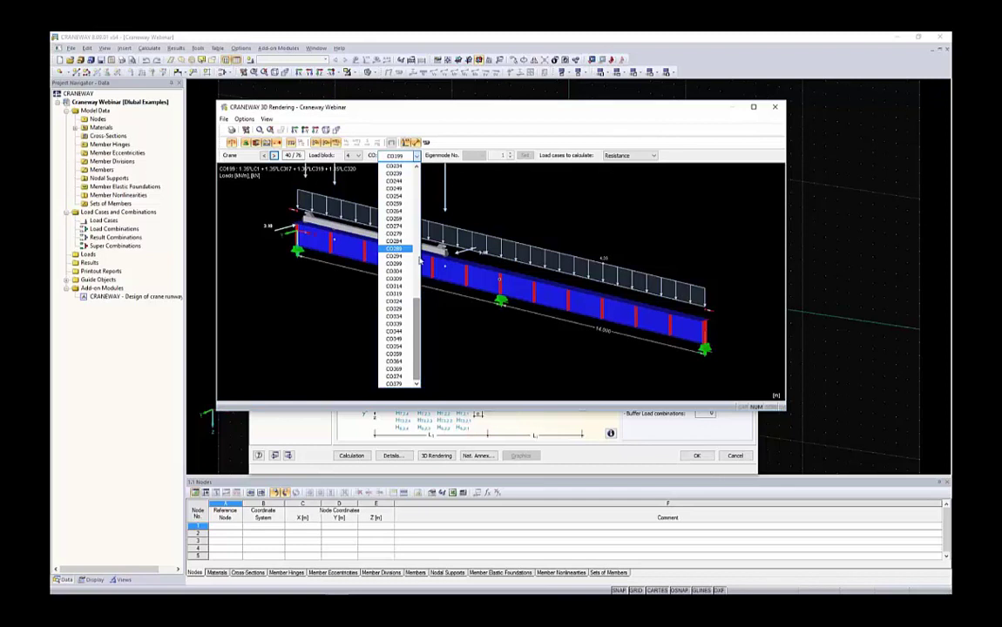
click(338, 259)
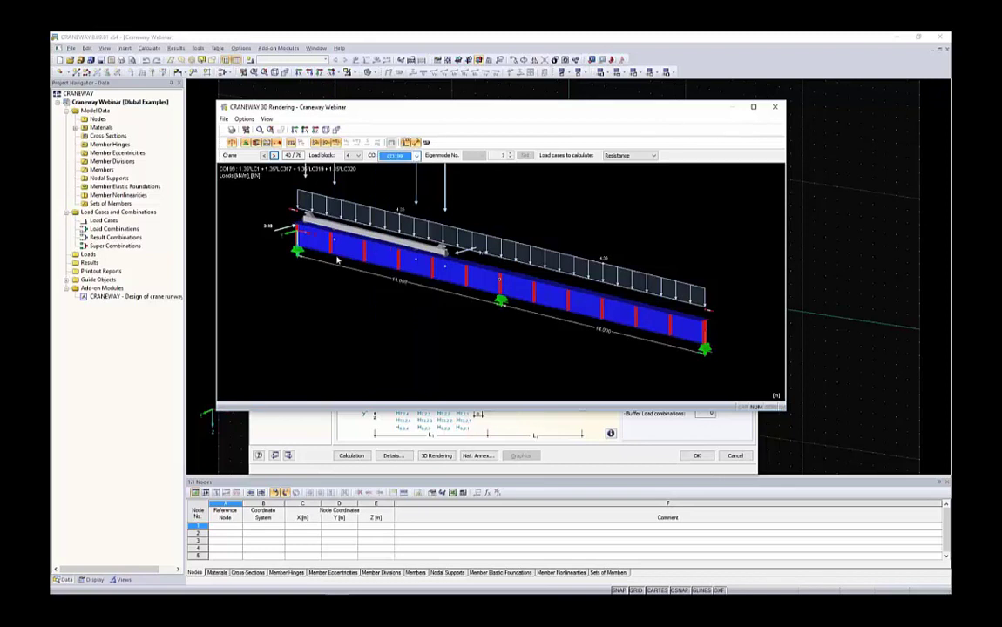
click(775, 106)
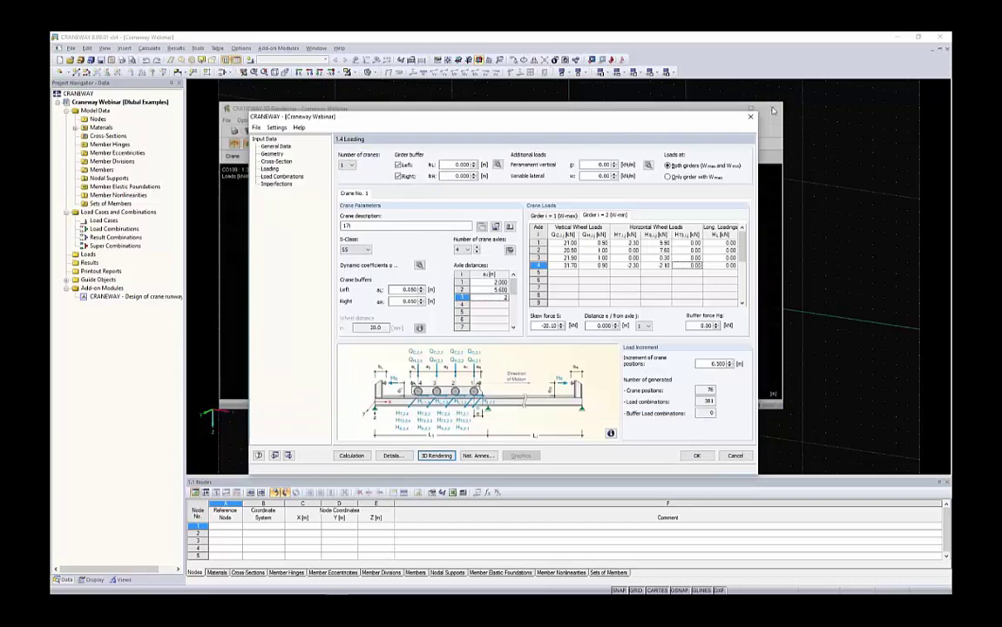
Step: Try a right crane buffer distance aR of 5.000 m in the crane parameters
double_click(408, 302)
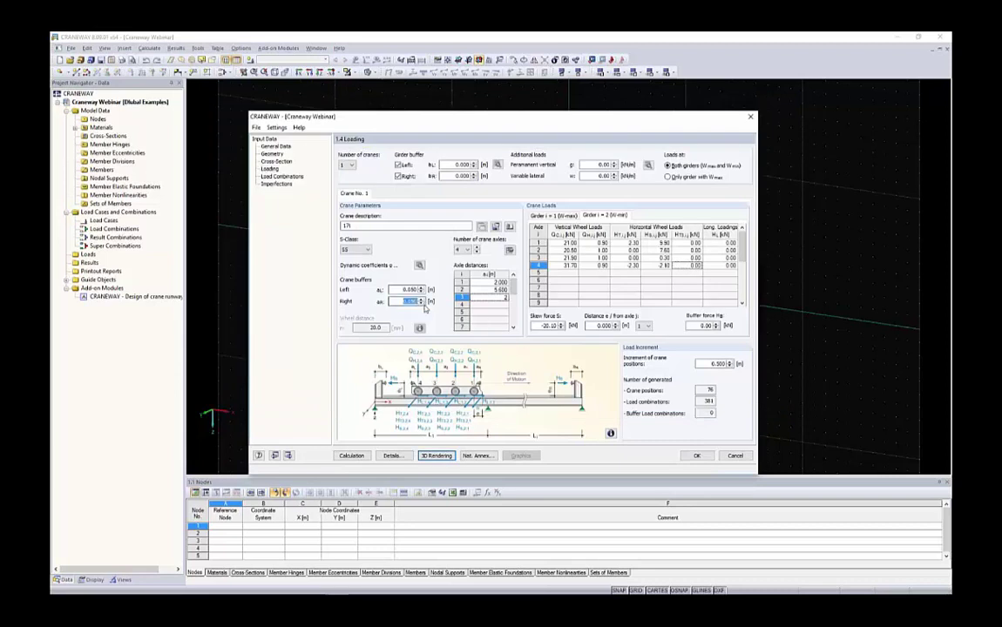
text(5)
key(Tab)
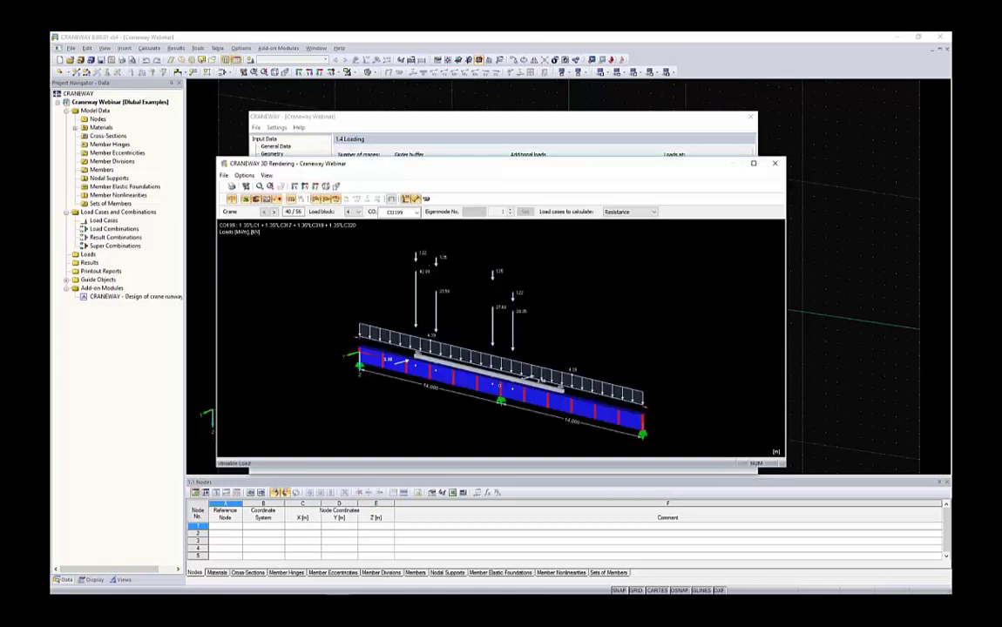
Step: Reopen the 3D rendering and step the crane forward along the girder to examine the load block 4 loads near its far end
click(273, 212)
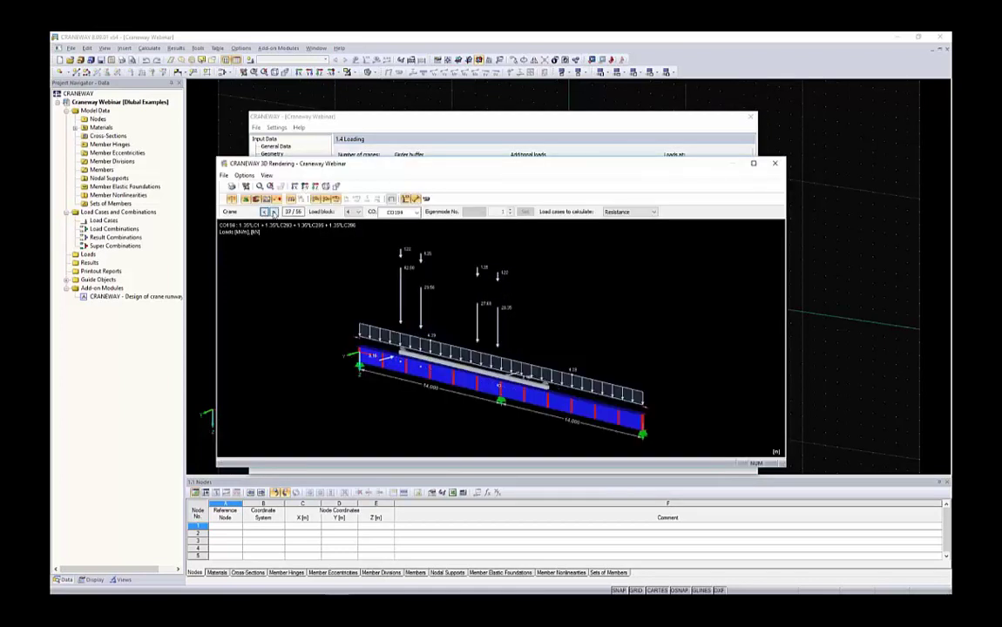
click(273, 213)
click(273, 212)
click(273, 213)
click(272, 212)
click(272, 213)
click(273, 212)
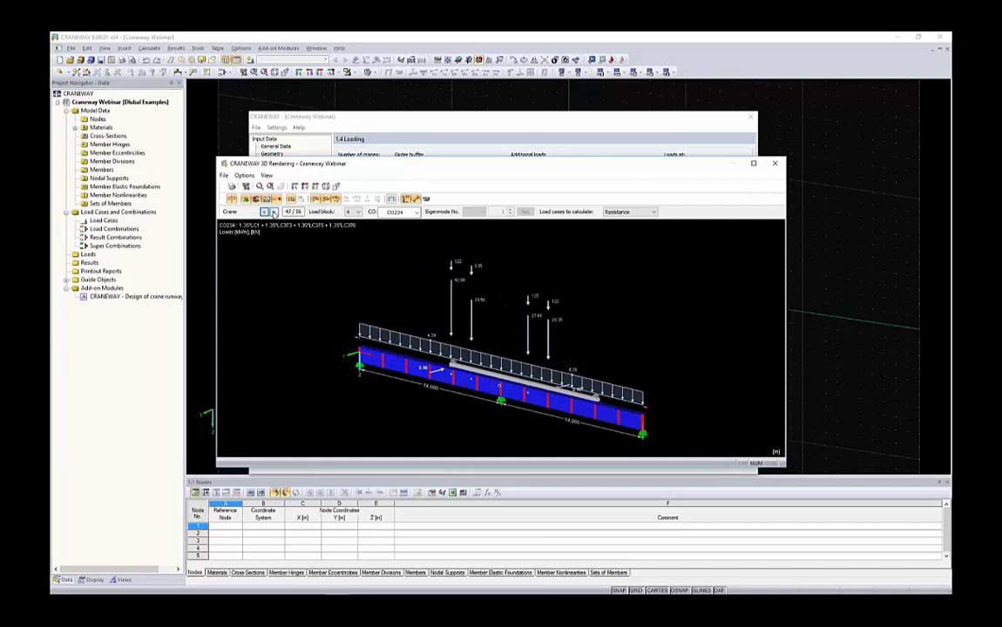
click(272, 213)
click(272, 212)
click(273, 213)
click(273, 213)
click(272, 213)
click(272, 213)
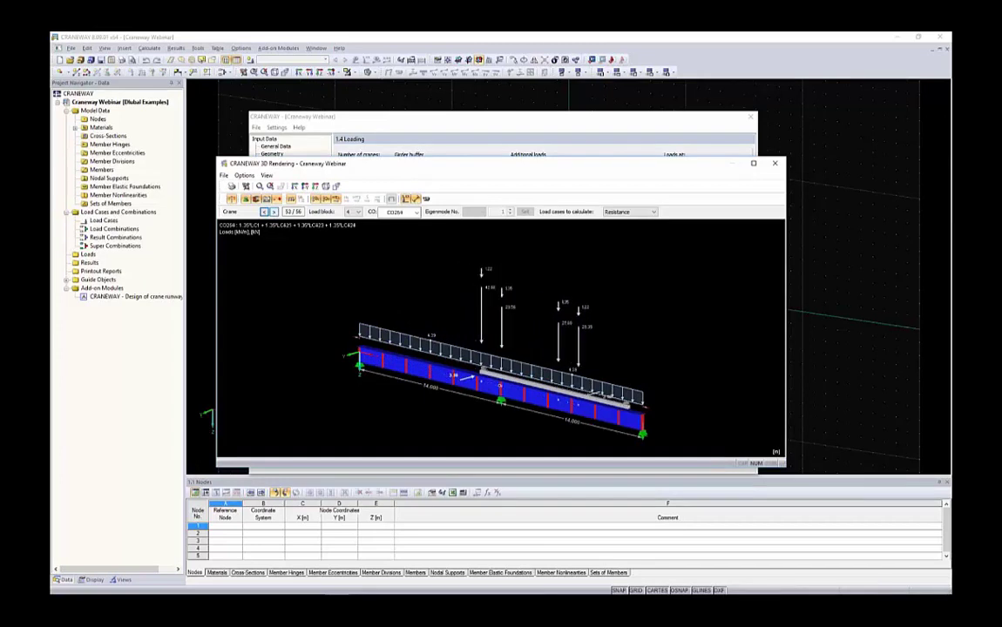
click(272, 213)
Step: Show load block 1,2 in the 3D rendering and step the crane backward through its positions on both girders to examine the wheel loads
click(355, 212)
click(351, 223)
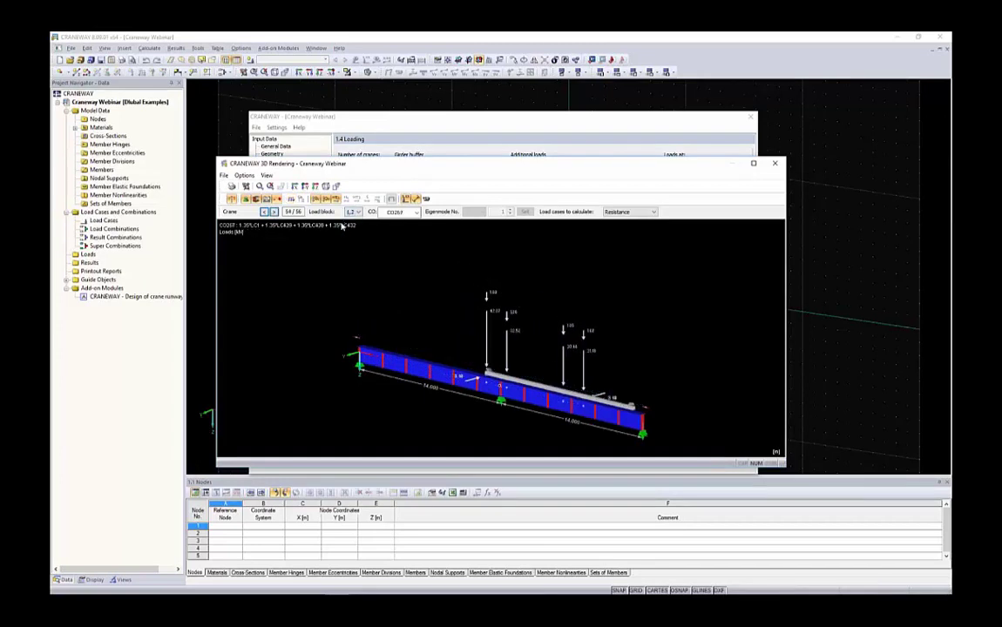
click(265, 213)
click(265, 213)
click(265, 213)
click(265, 213)
click(264, 213)
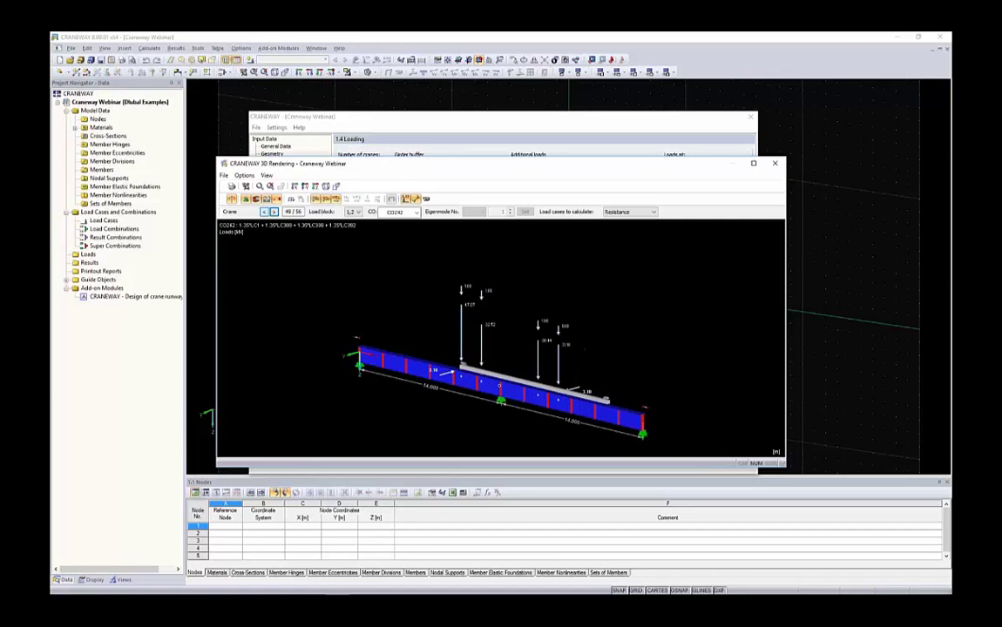
click(265, 212)
click(265, 213)
click(265, 212)
click(265, 212)
click(264, 212)
click(265, 213)
click(265, 212)
click(265, 213)
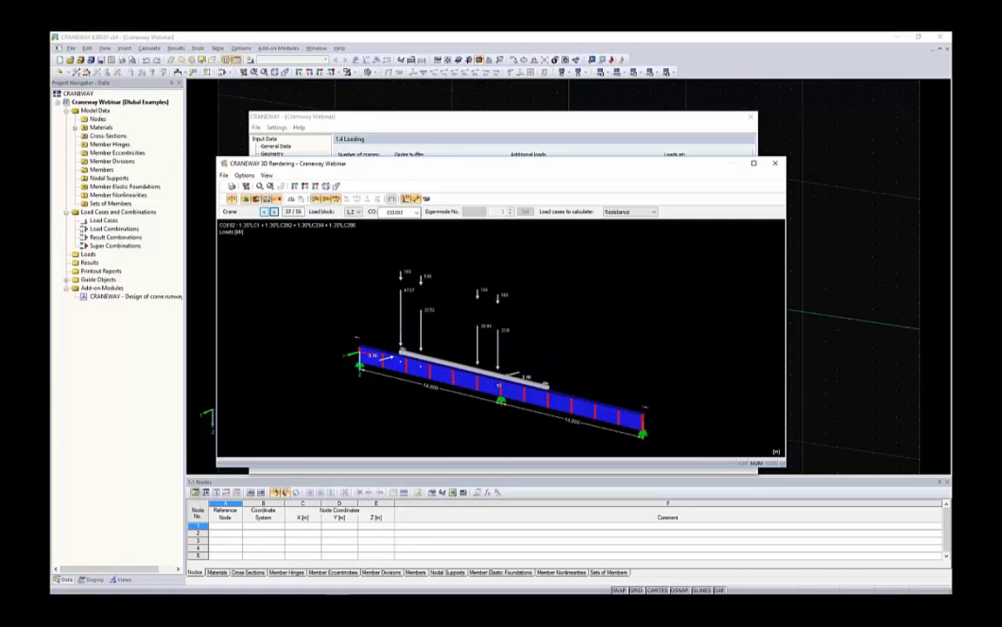
click(265, 213)
click(265, 213)
click(265, 212)
click(264, 213)
click(264, 213)
click(265, 212)
click(265, 213)
click(265, 212)
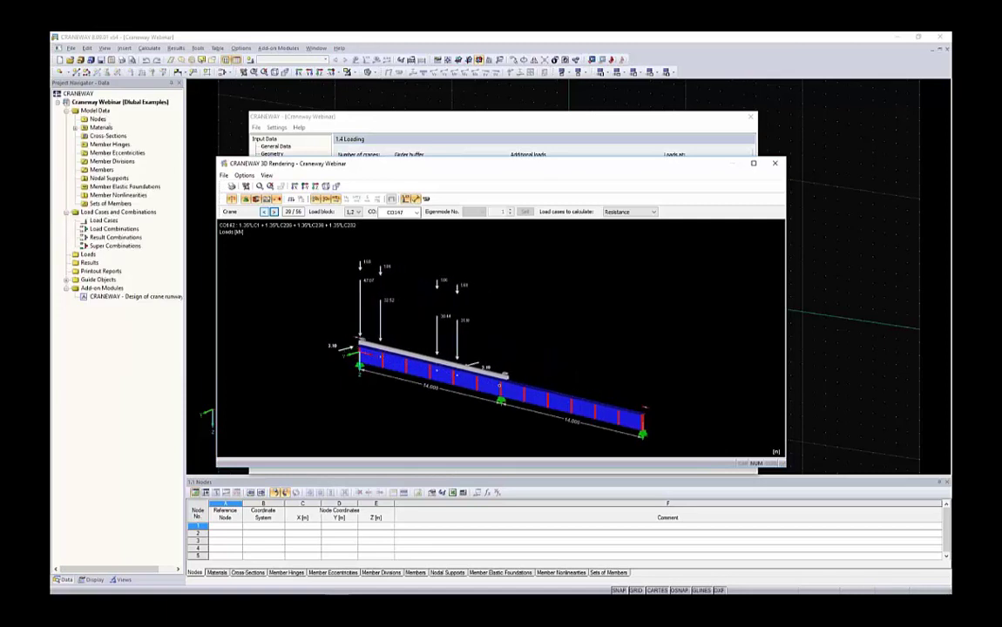
click(265, 212)
click(265, 212)
click(264, 212)
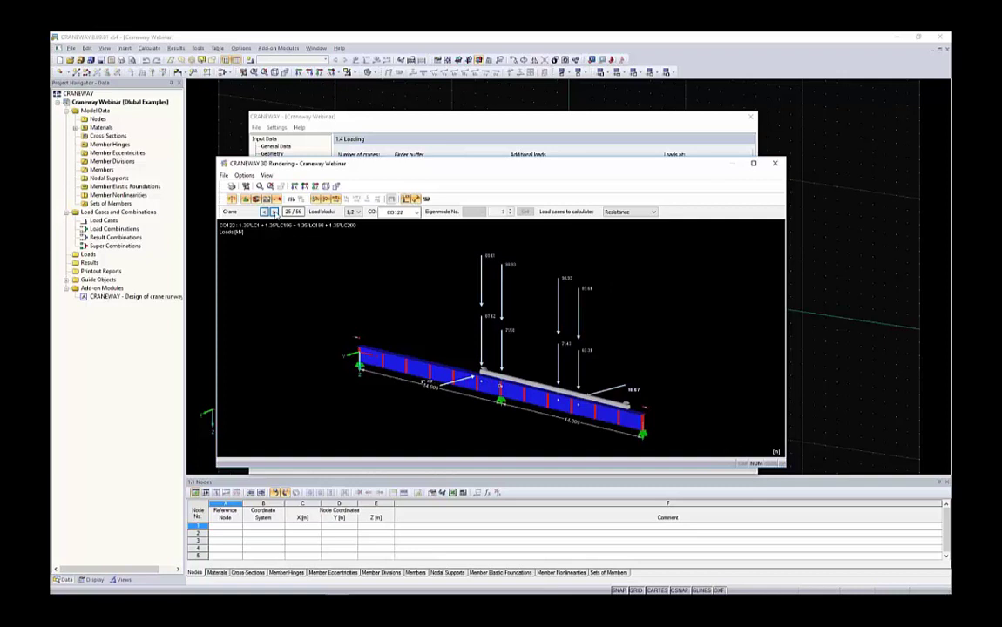
Step: Examine the crane at end position 28 and step it backward along the girder to position 1
click(273, 213)
click(273, 212)
click(273, 212)
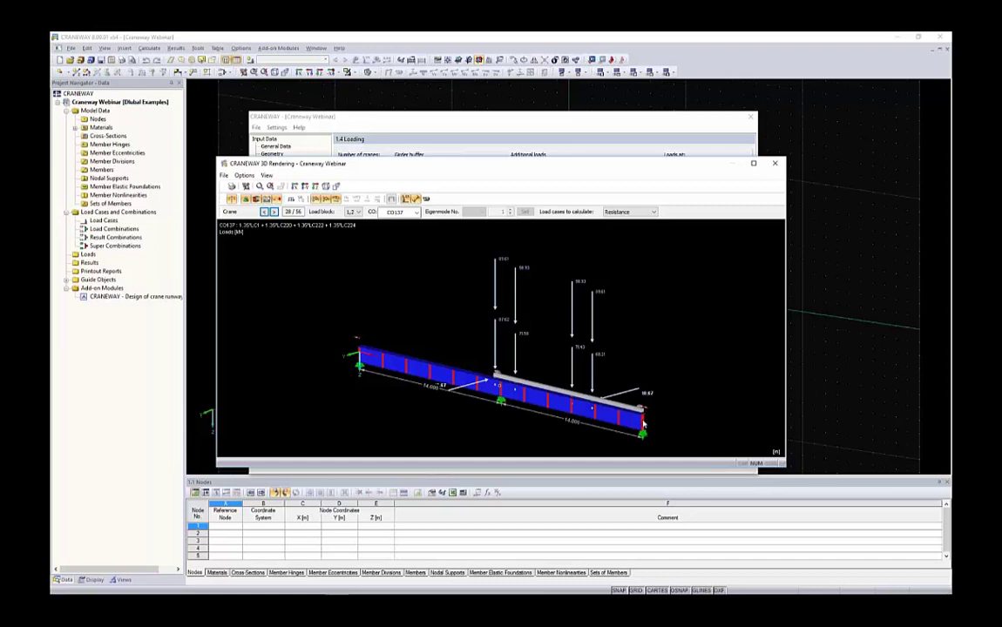
click(264, 213)
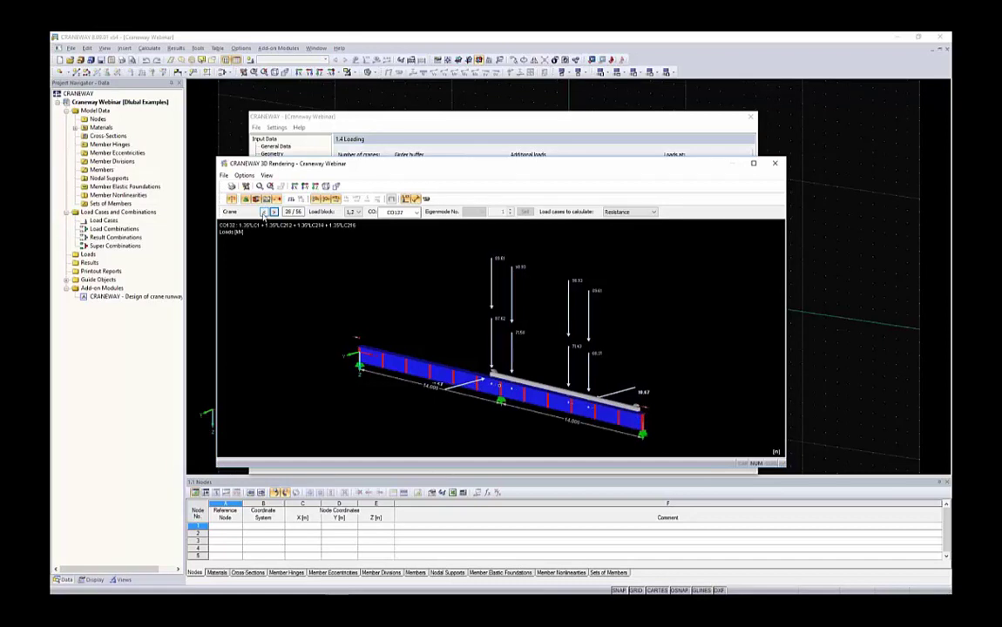
click(264, 212)
click(264, 212)
click(264, 213)
click(264, 212)
click(264, 212)
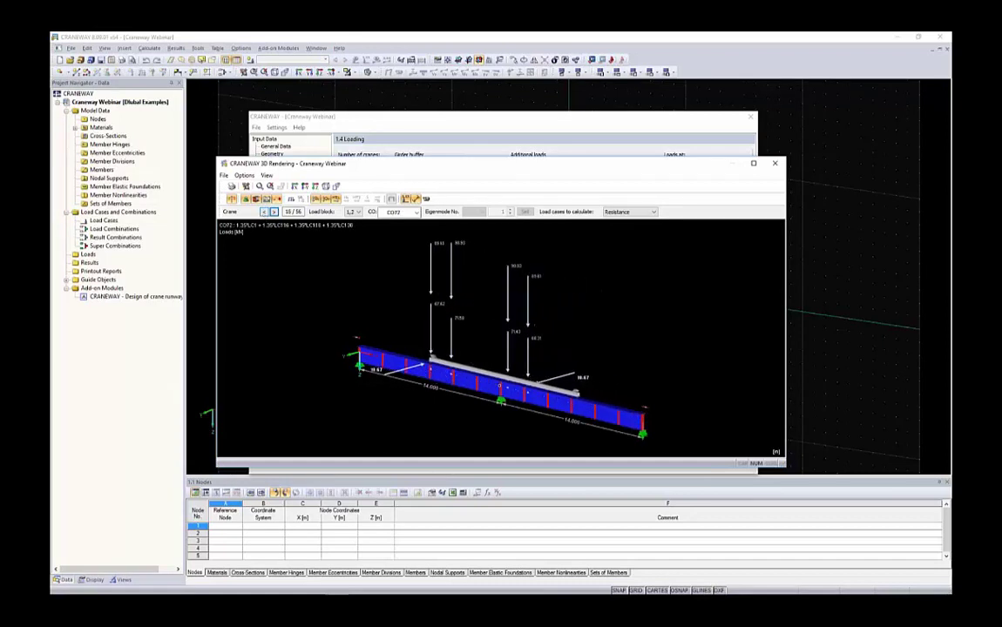
click(264, 212)
click(263, 213)
click(264, 212)
click(264, 212)
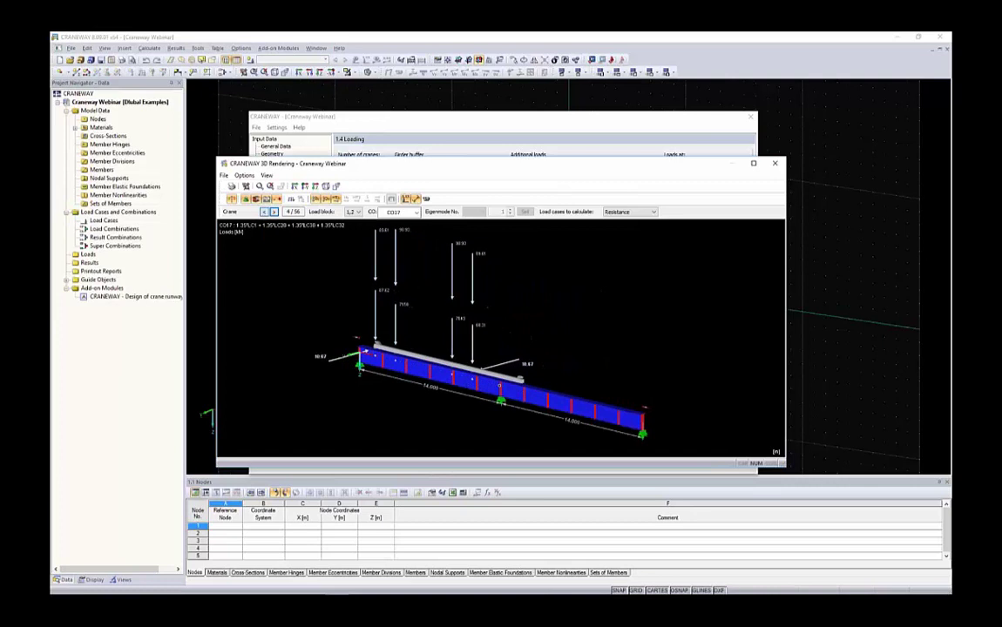
click(264, 213)
click(264, 212)
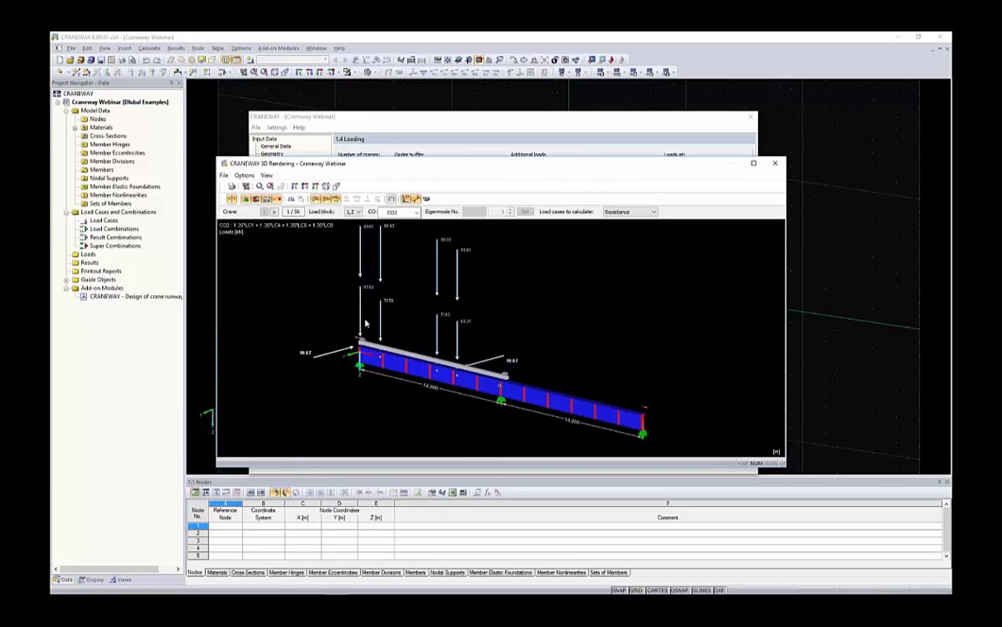
Step: Check which load case groups can be displayed for calculation, keep Resistance, and close the 3D rendering
click(610, 213)
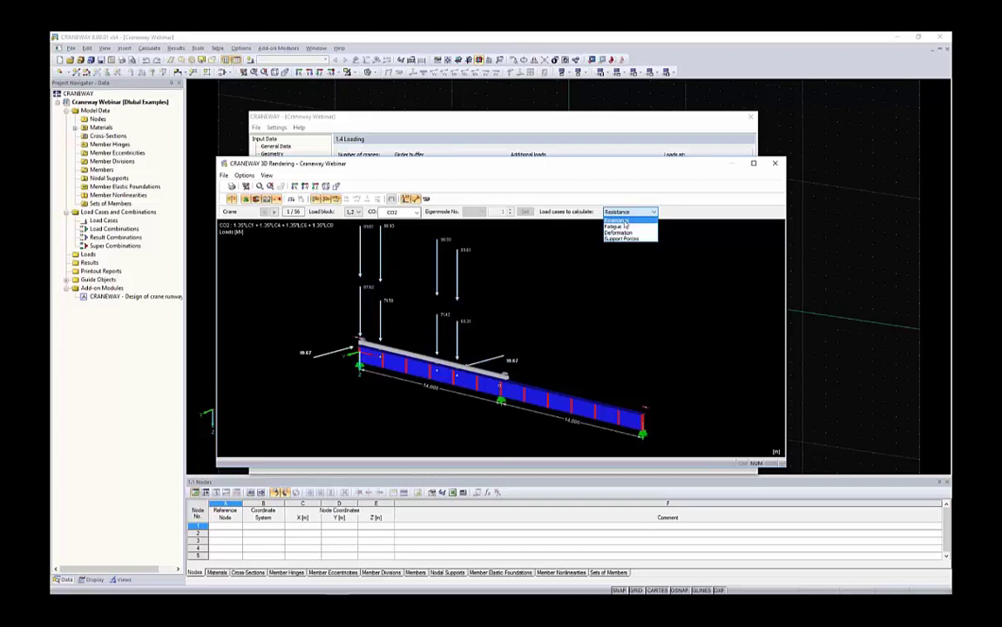
click(679, 273)
click(774, 163)
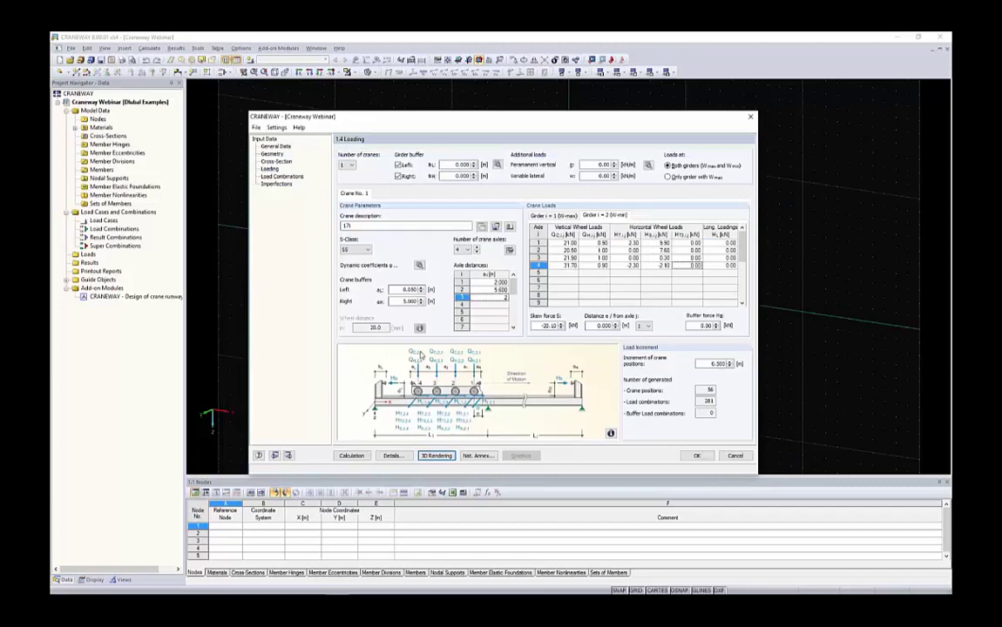
Step: Restore the right crane buffer distance to 0.050 m and re-enter the left one as 0.050 m
drag(402, 303, 439, 303)
key(BackSpace)
key(Tab)
drag(396, 290, 428, 292)
key(Tab)
Step: Examine the generated load combinations from CO1 to CO381, including crane locations, load descriptions, safety factors and wheel load details
click(279, 177)
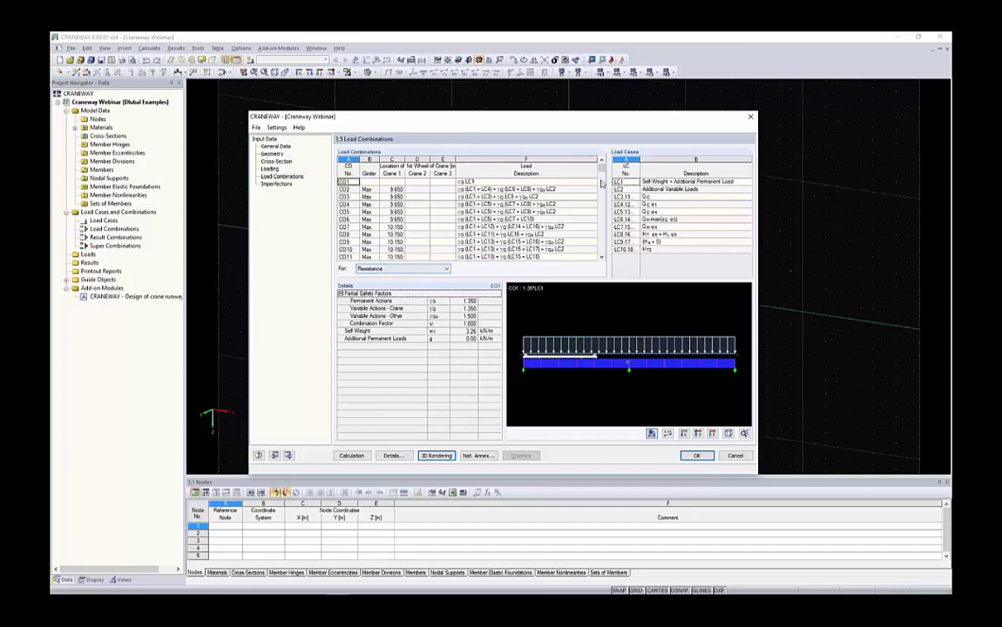
drag(601, 164, 602, 256)
click(396, 251)
click(397, 258)
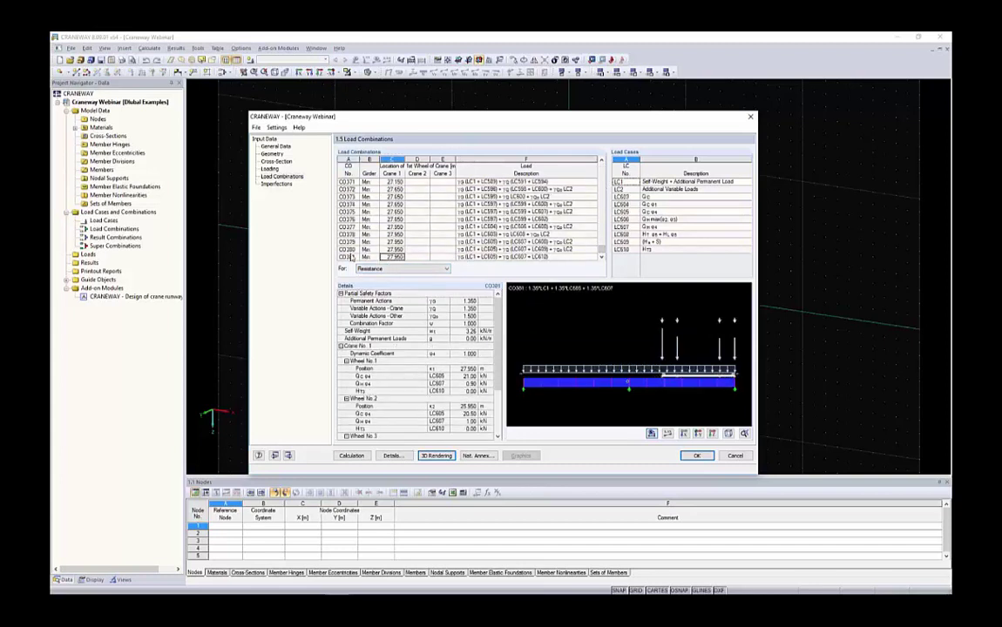
drag(525, 257, 376, 259)
click(493, 258)
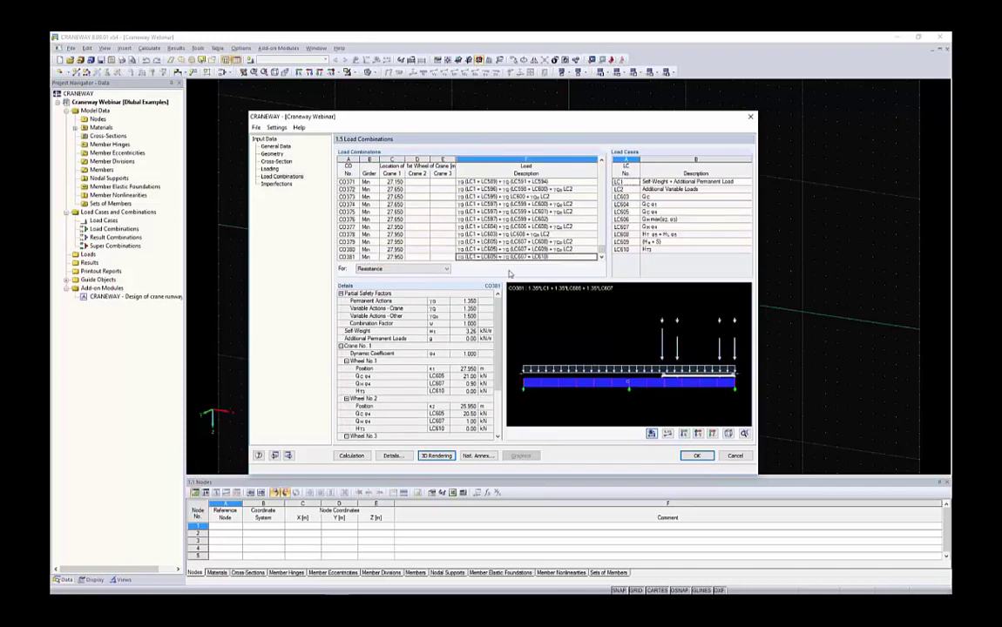
scroll(376, 317, down, 3)
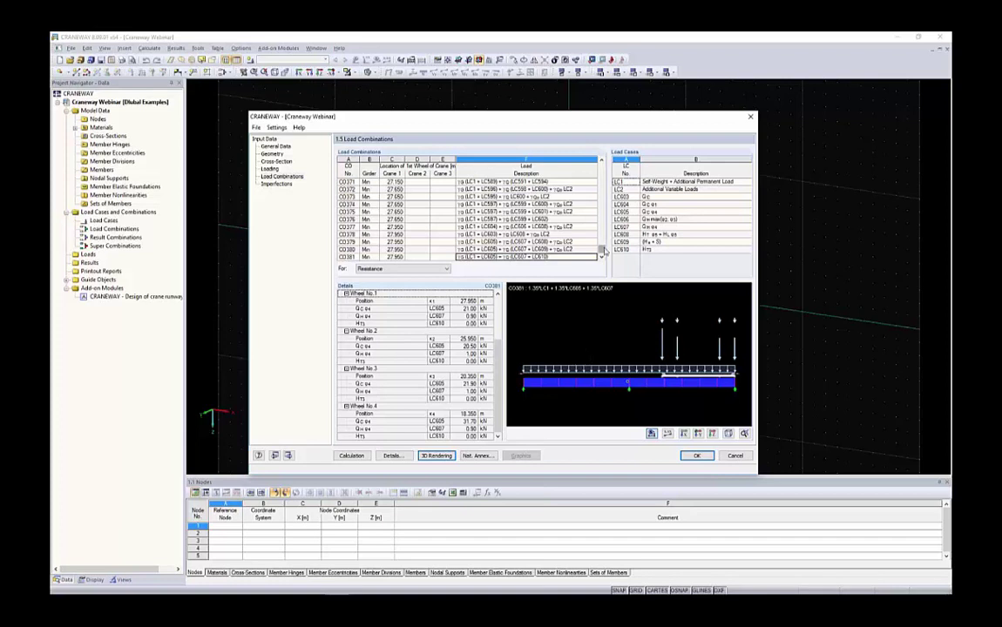
drag(601, 249, 603, 164)
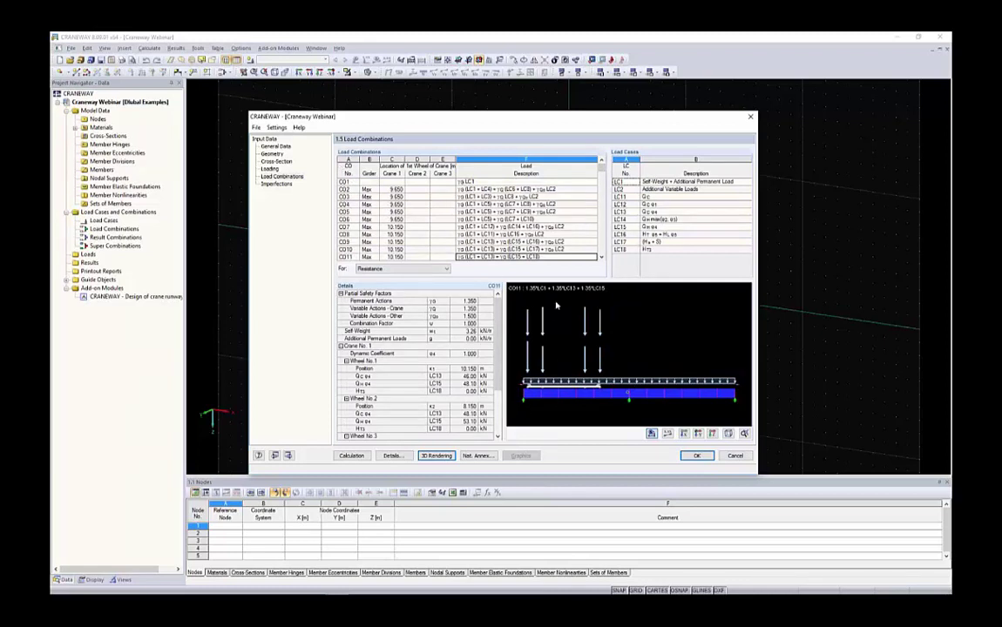
drag(650, 124, 647, 113)
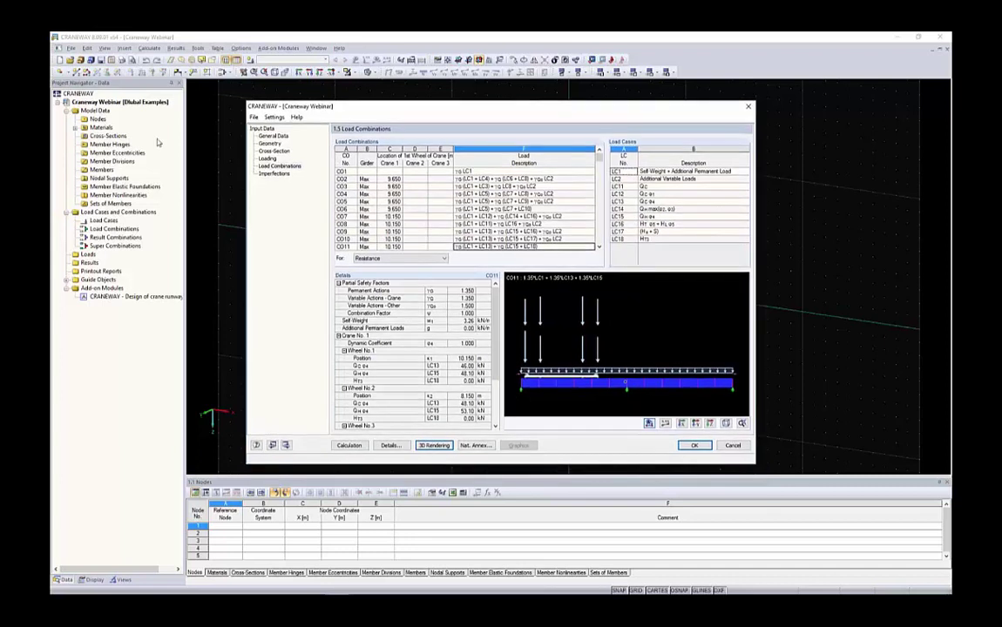
Step: Compare the manual imperfection definition with the automatic eigenvalue method, leaving the automatic method selected
click(275, 174)
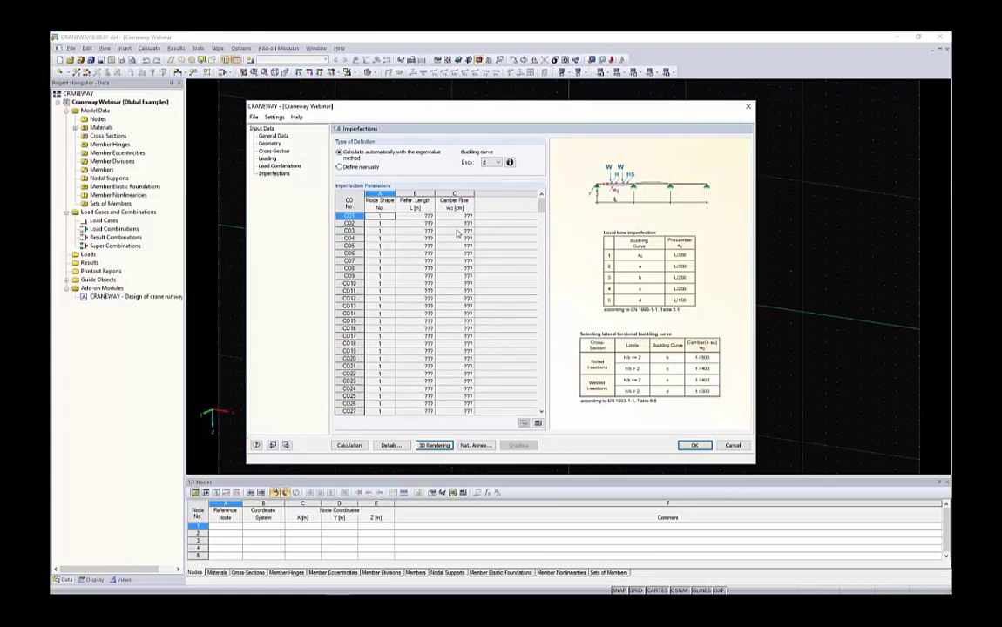
click(339, 167)
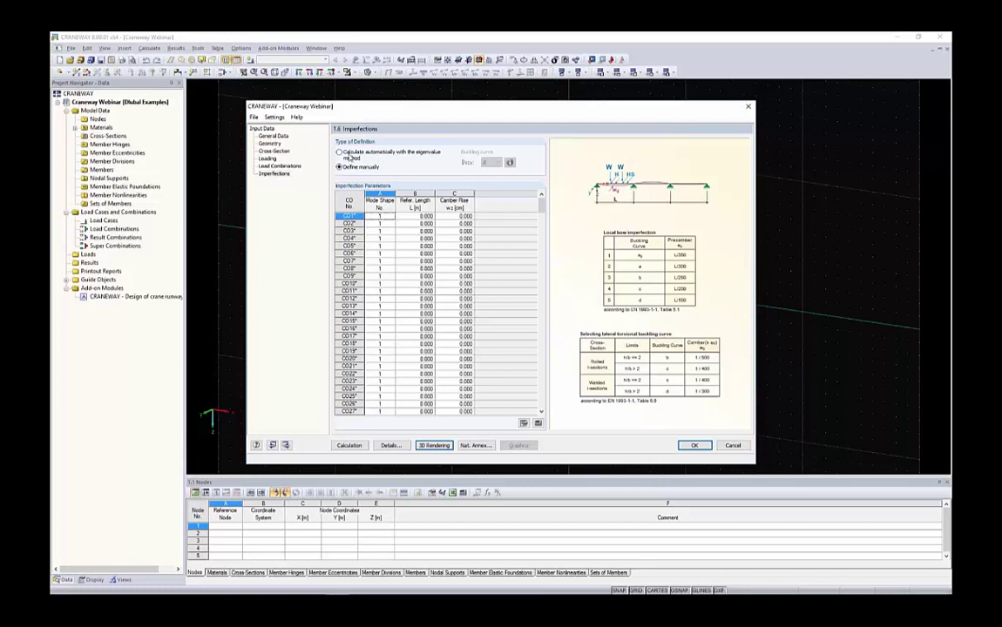
click(340, 152)
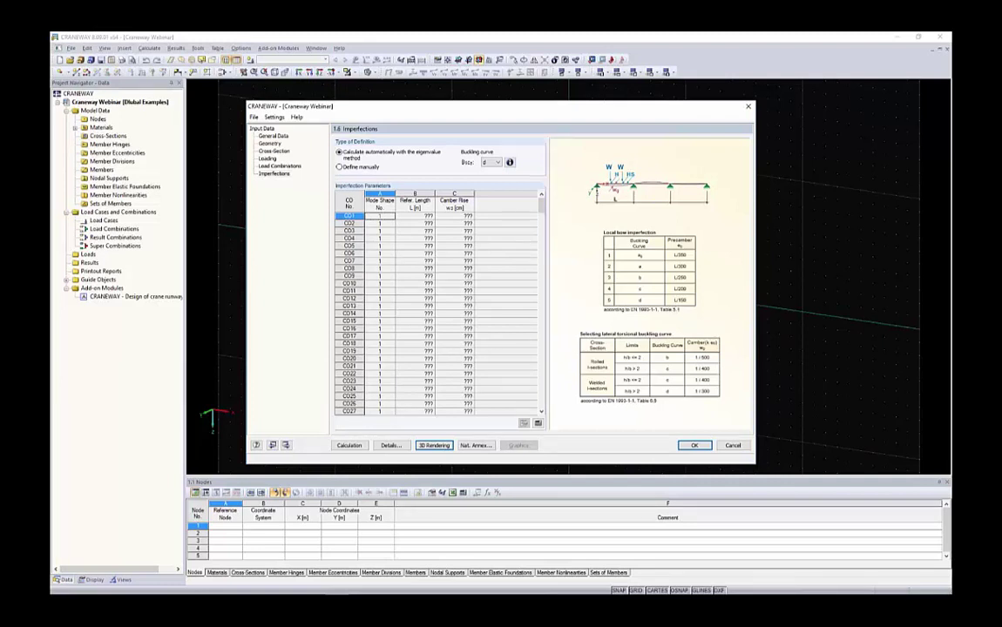
Step: Run the crane runway calculation and accept the automatic increase of the number of eigenvalues for generating imperfections
click(348, 445)
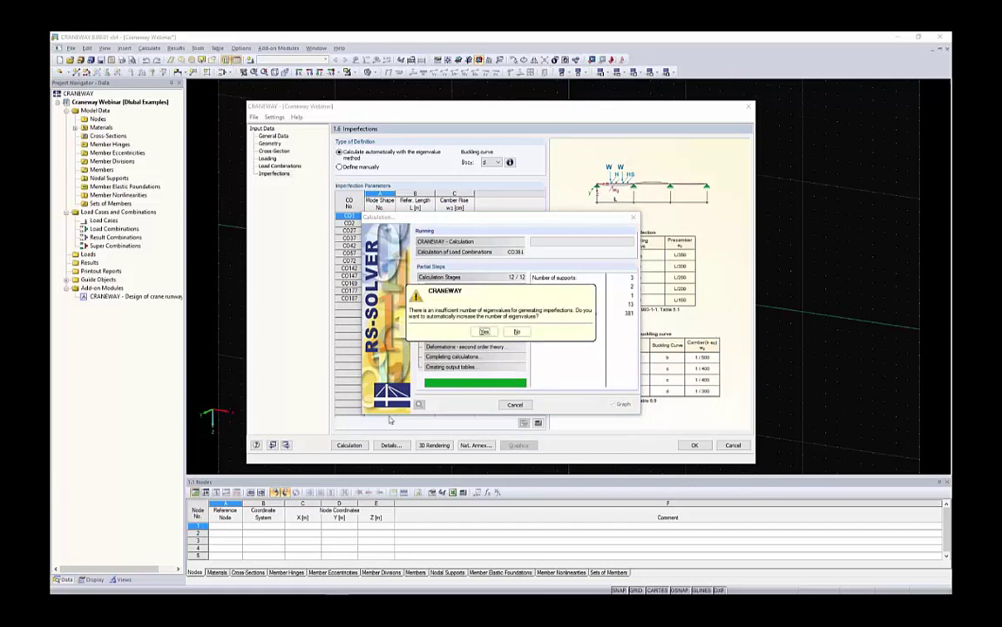
drag(451, 296, 289, 276)
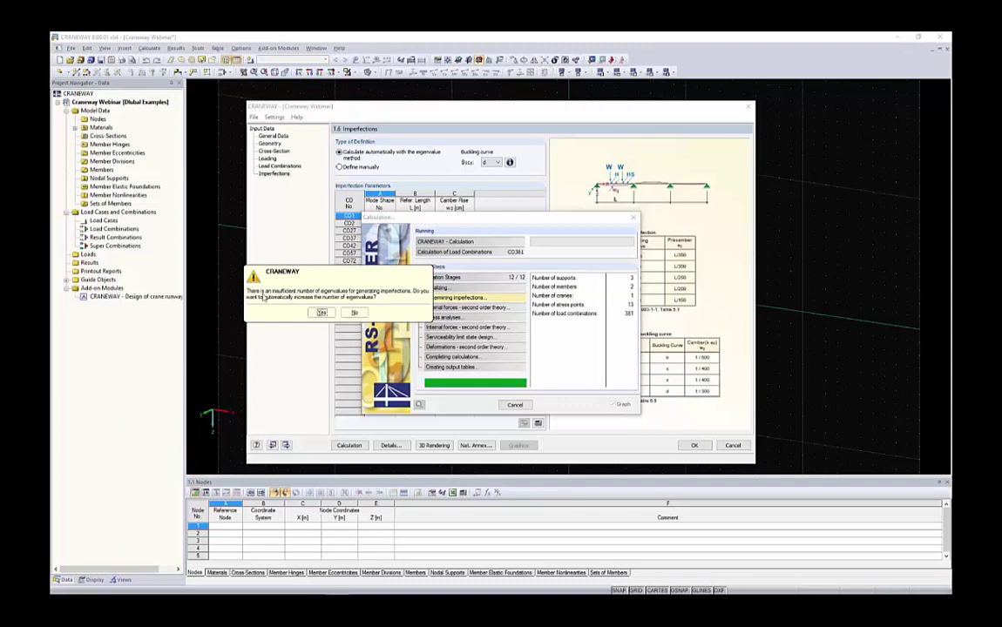
click(321, 311)
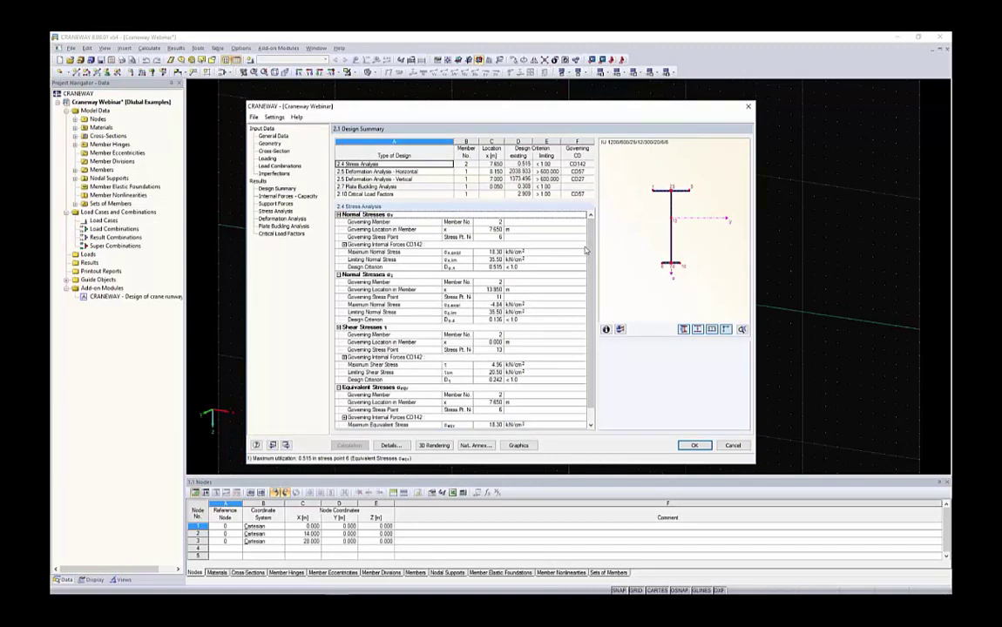
Step: Examine the stress analysis result in the design summary, comparing its existing design criterion with the limit
click(278, 189)
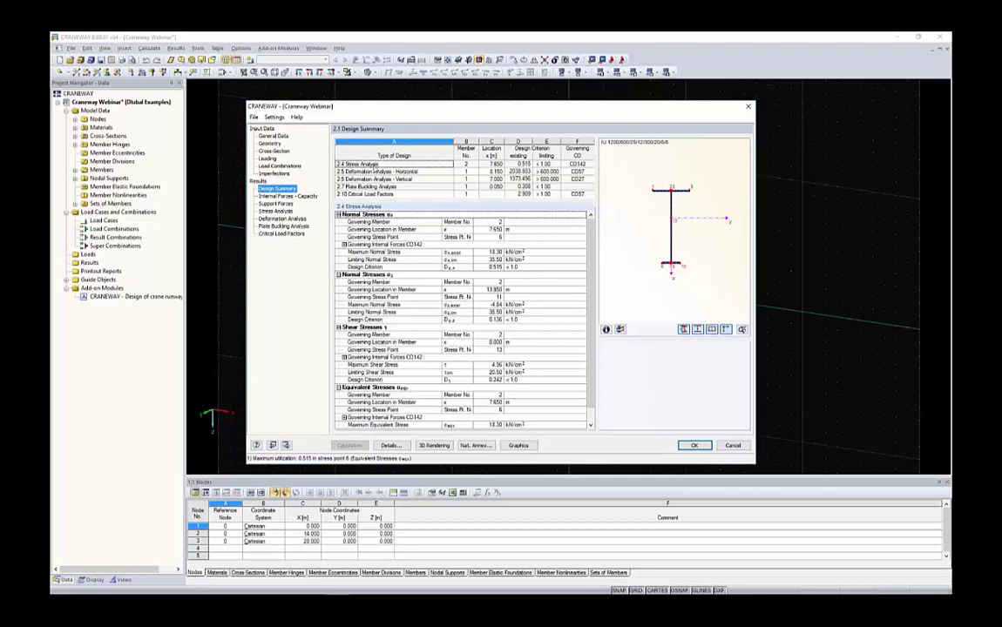
click(374, 165)
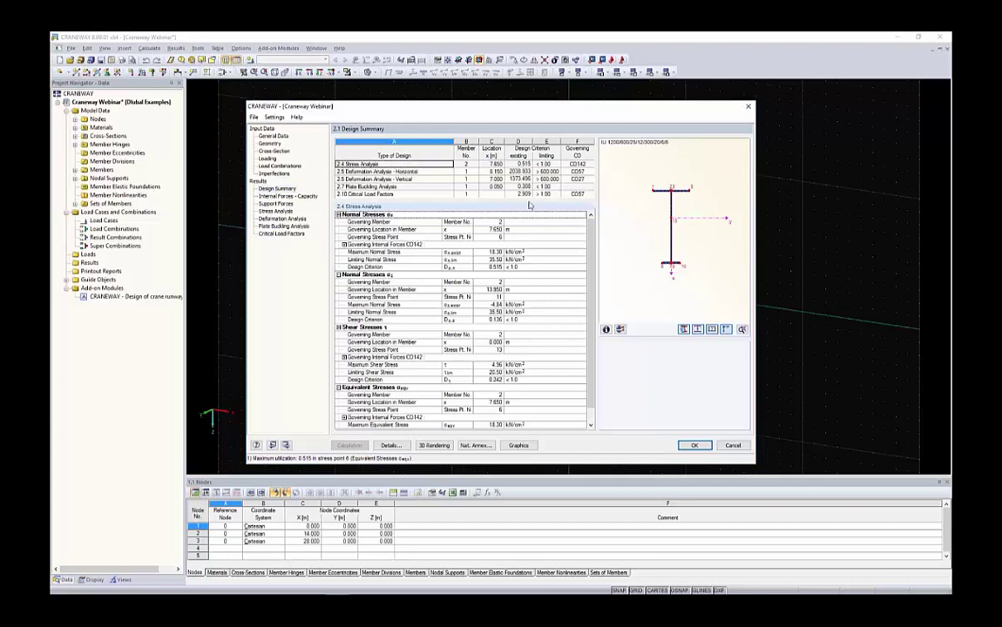
click(528, 165)
click(540, 165)
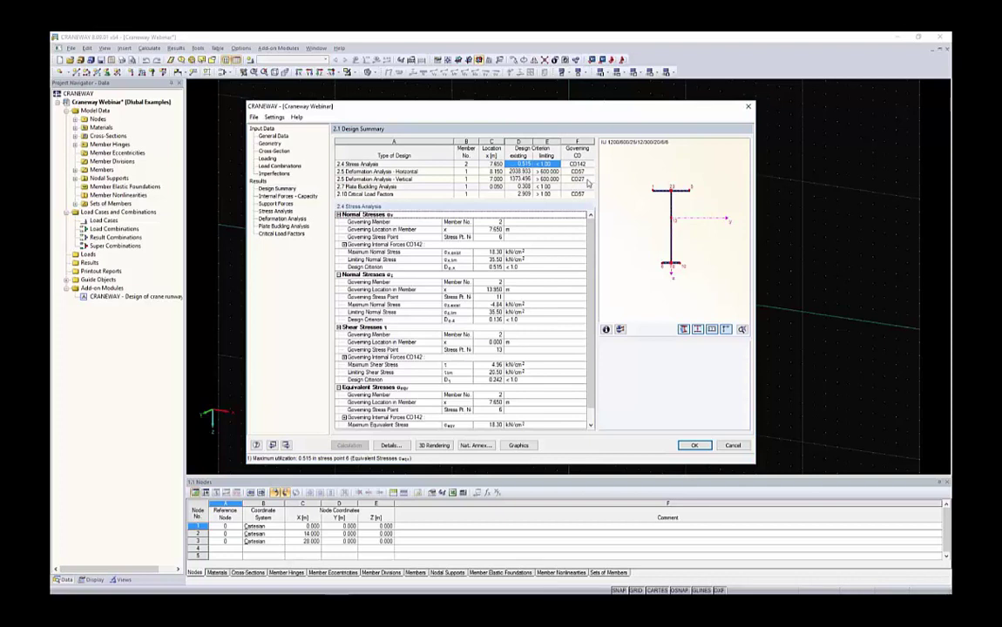
Step: Examine the governing stress analysis row and its detailed results for normal, shear and equivalent stresses
drag(574, 165, 493, 164)
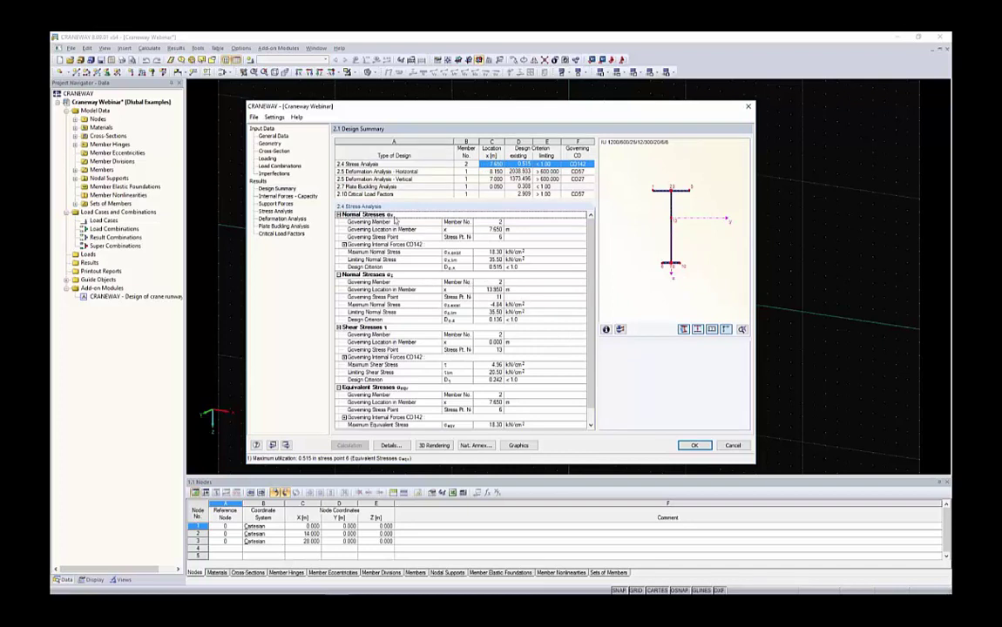
drag(394, 335, 493, 380)
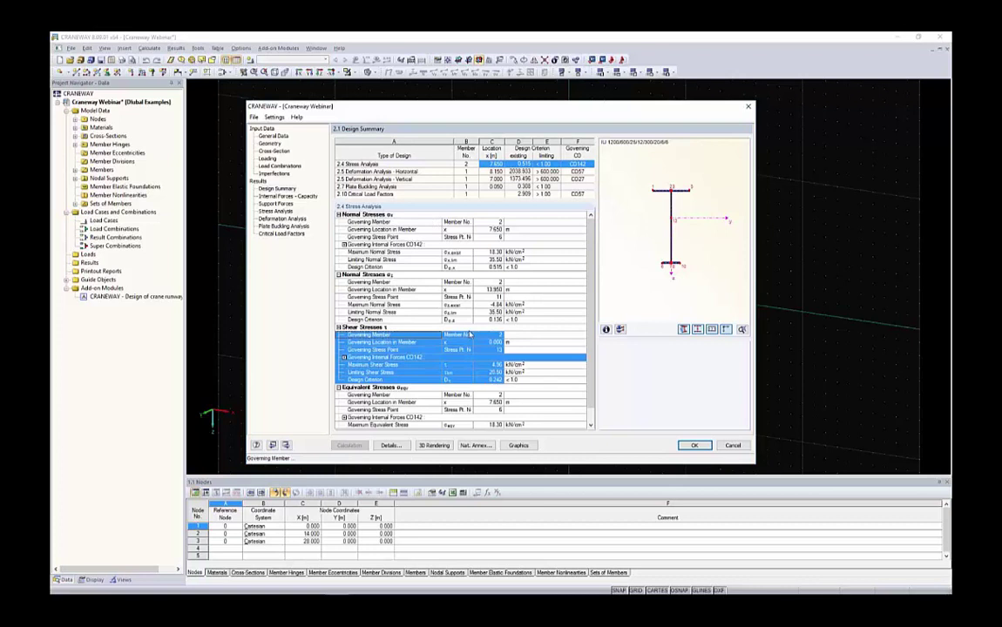
scroll(461, 371, down, 1)
drag(468, 425, 377, 381)
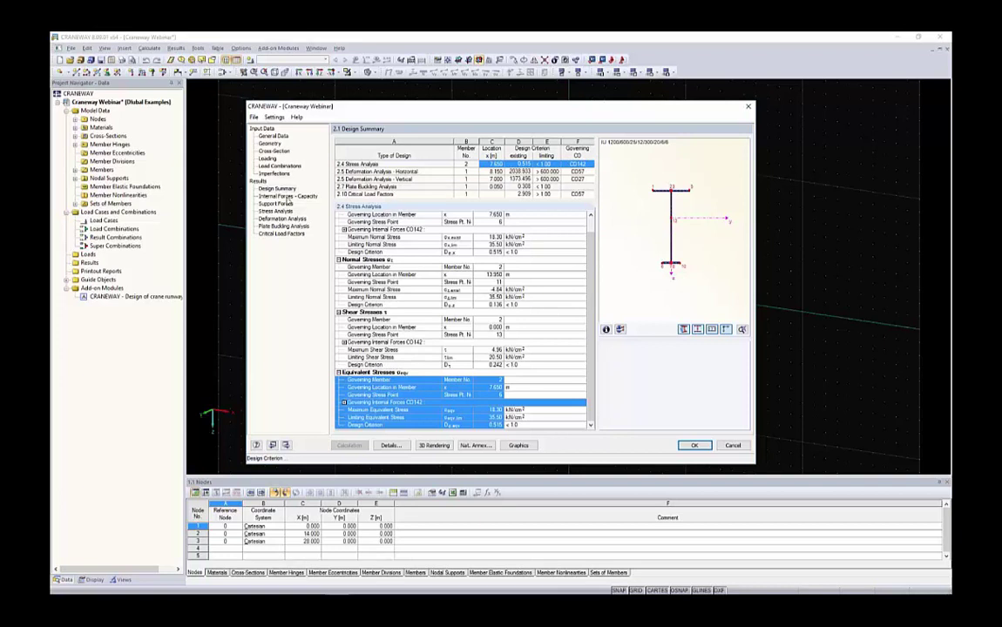
Step: Review the internal forces for capacity and the horizontal and vertical support forces of each node
click(286, 196)
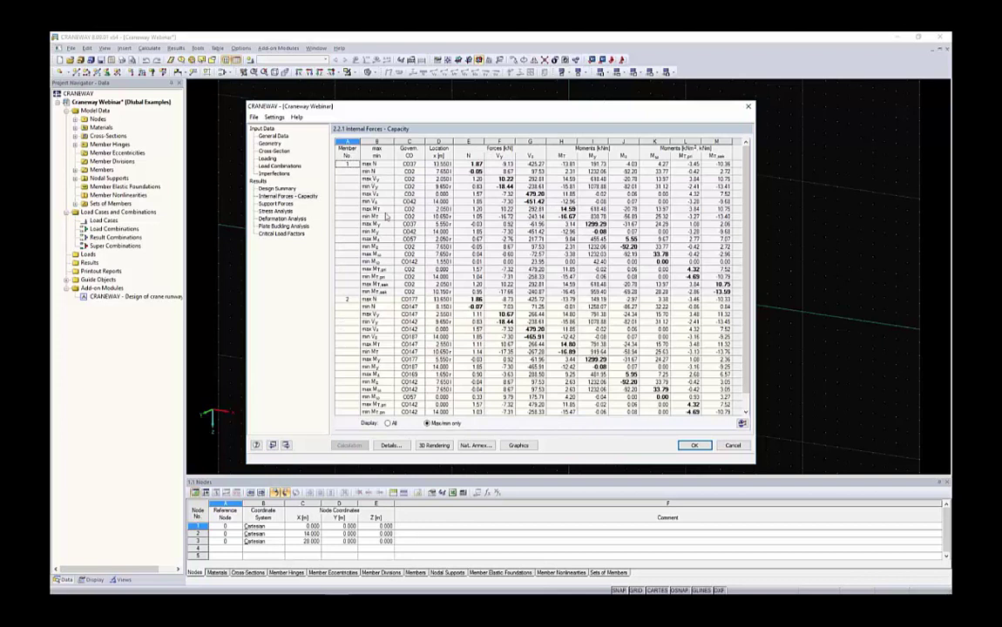
click(275, 203)
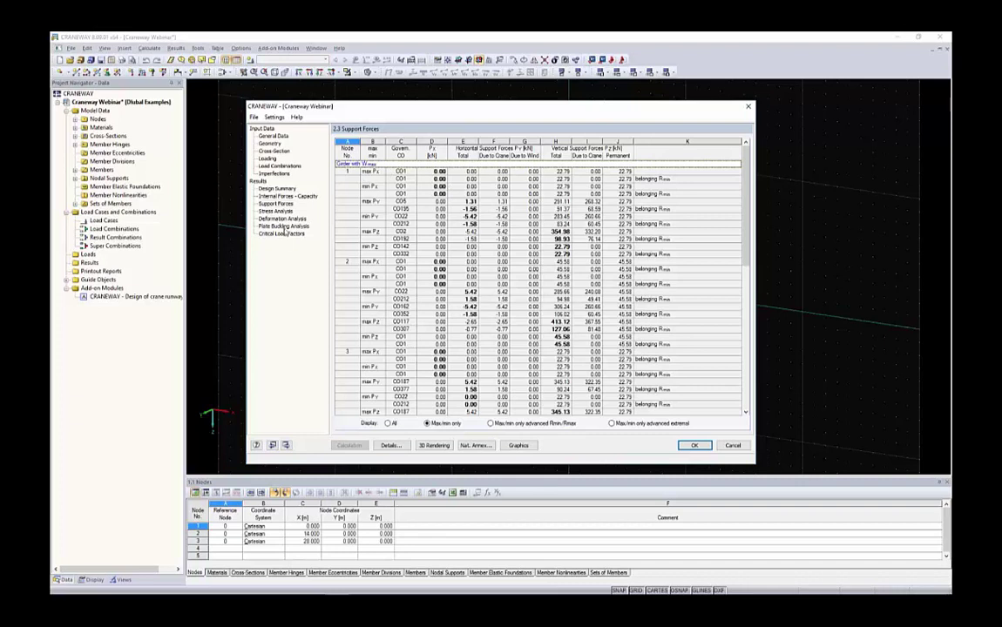
click(253, 117)
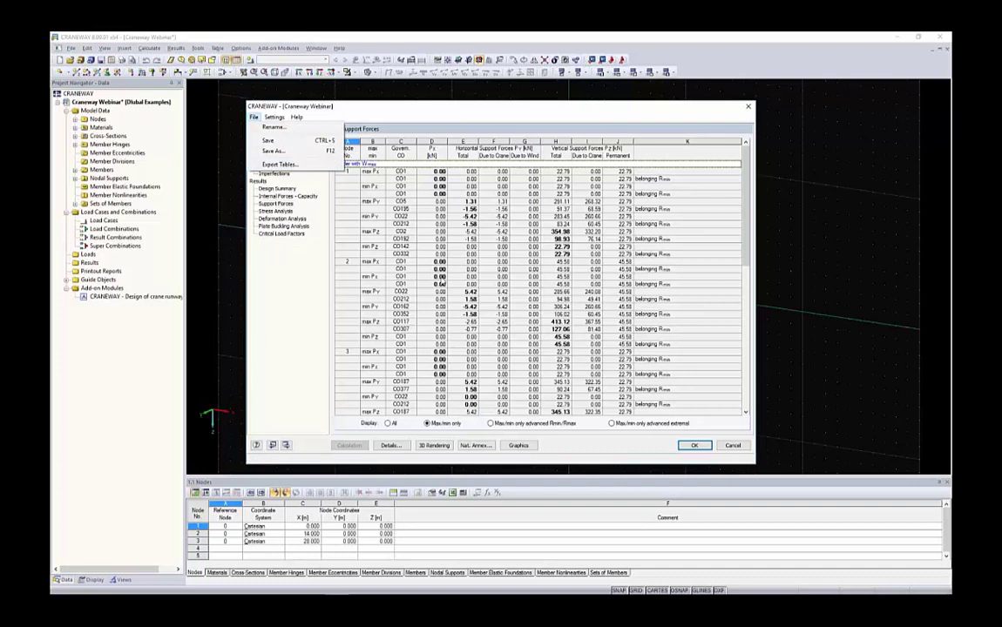
click(439, 276)
drag(371, 175, 514, 254)
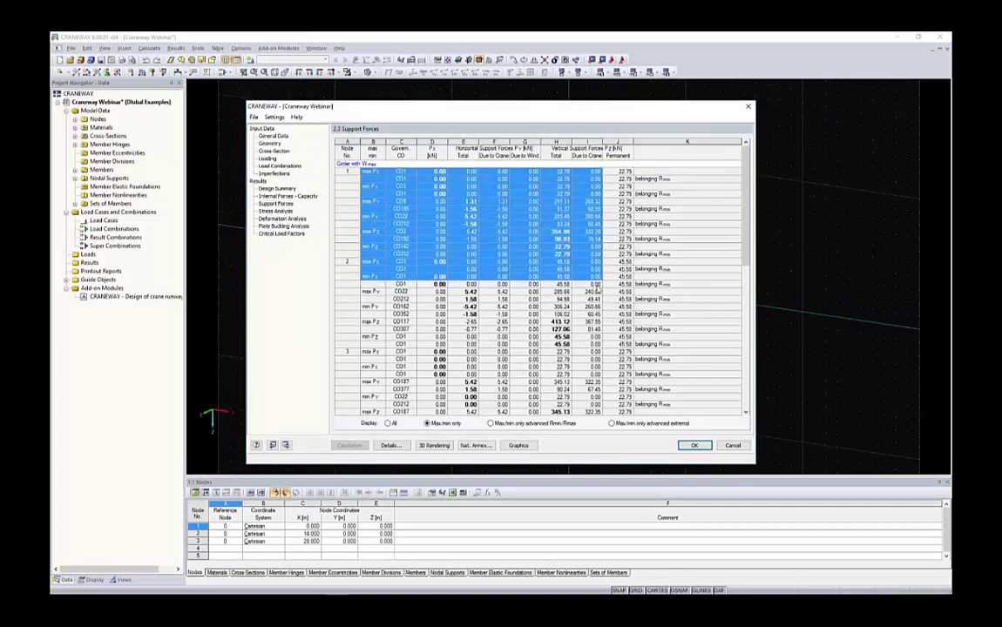
click(595, 285)
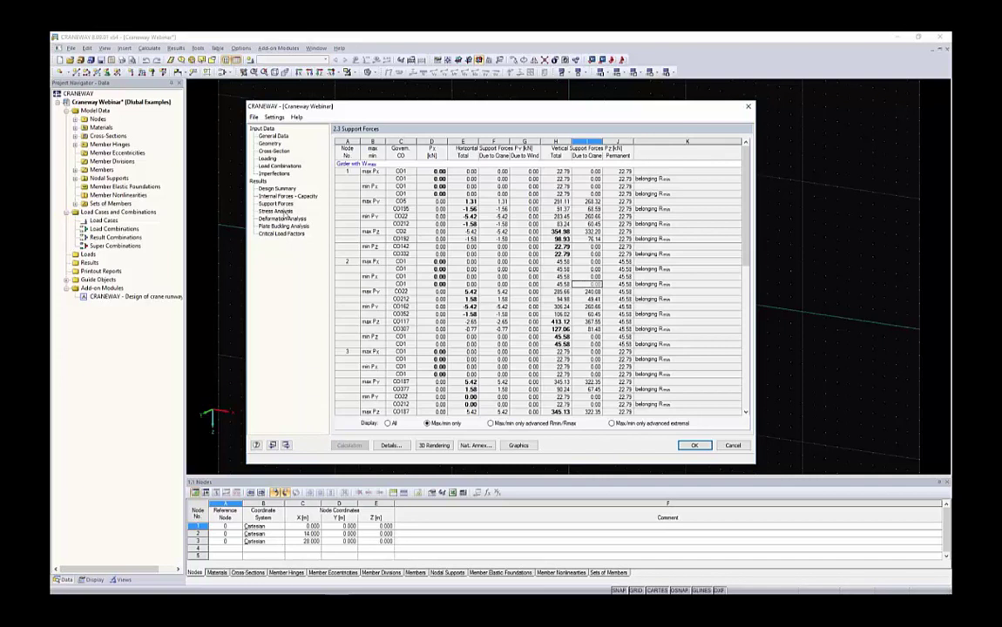
Step: Review the stress analysis by x-location, plate buckling analysis and critical load factors, ending back at the design summary
click(287, 212)
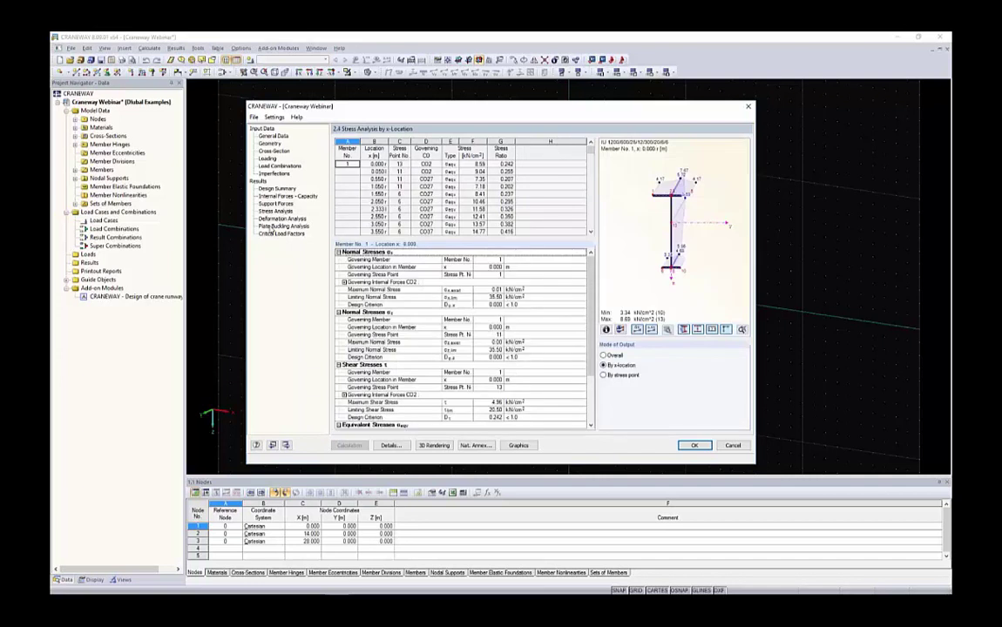
click(291, 226)
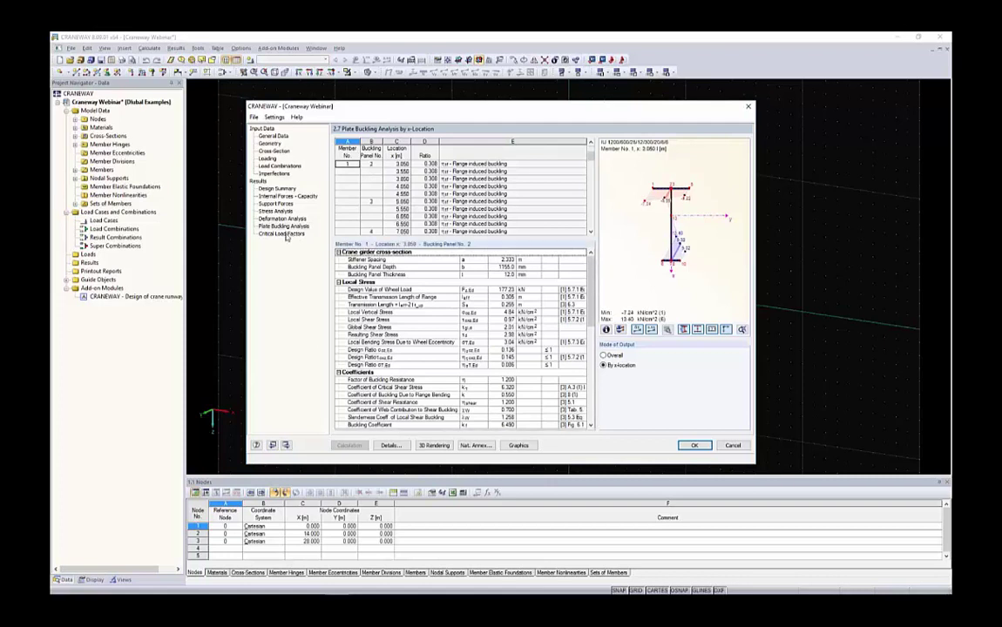
click(283, 234)
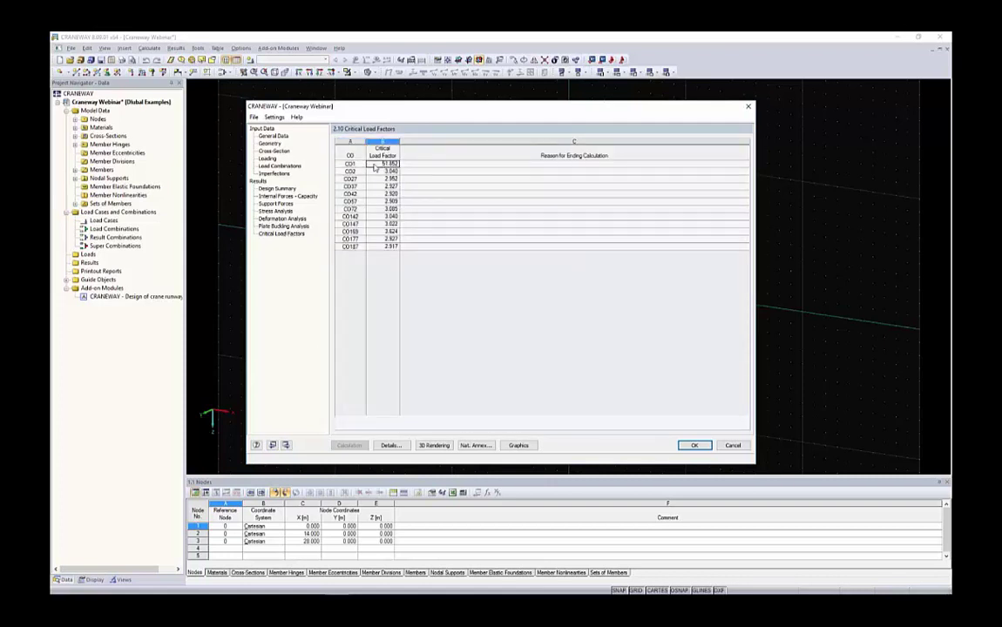
drag(383, 164, 357, 250)
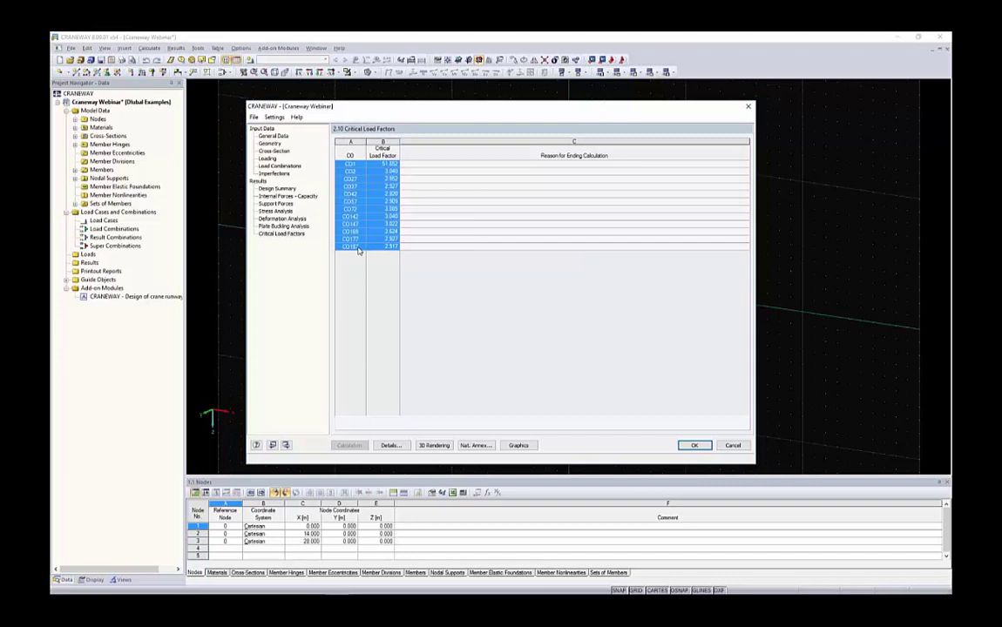
click(357, 250)
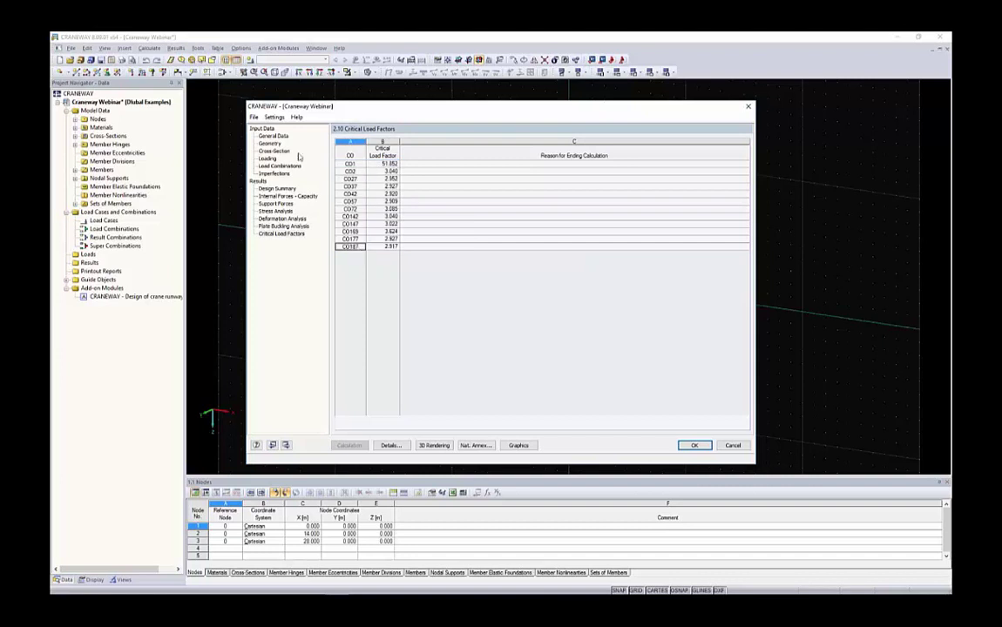
click(275, 188)
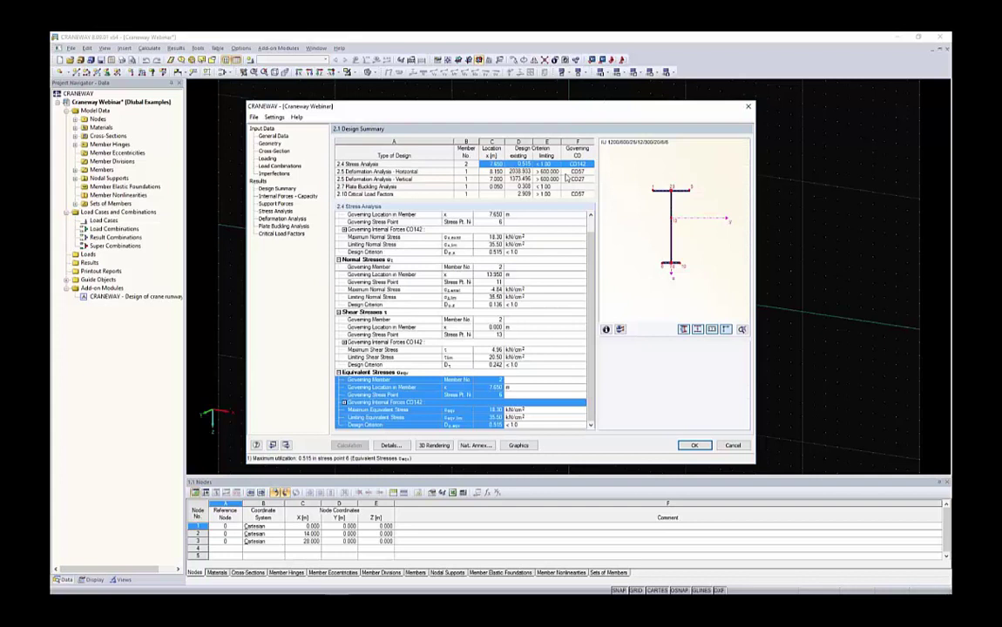
Step: Enable the fatigue design and the weld seam design for the welded girder cross-section
click(275, 152)
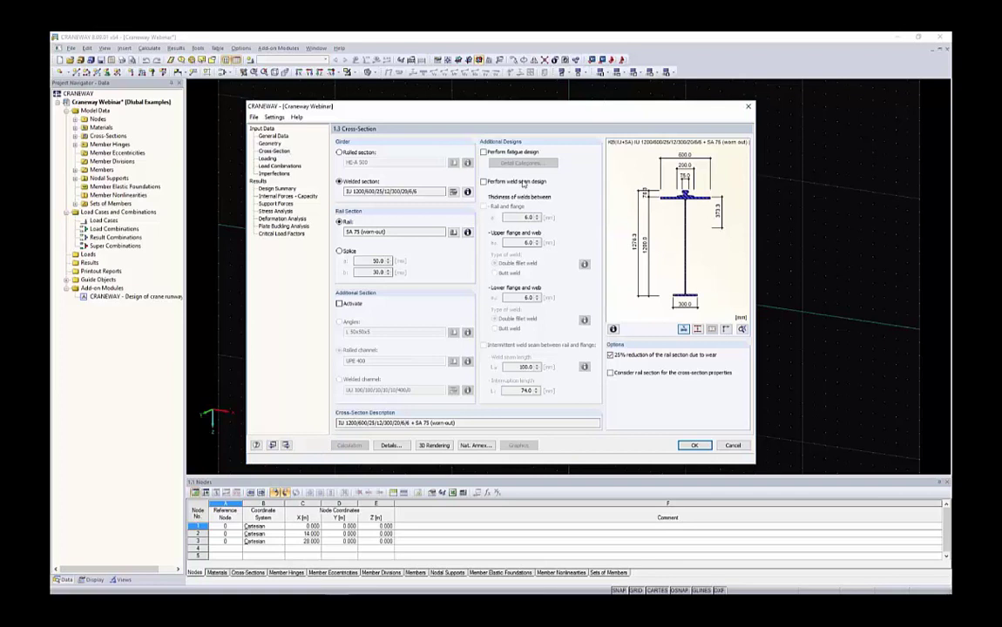
click(527, 152)
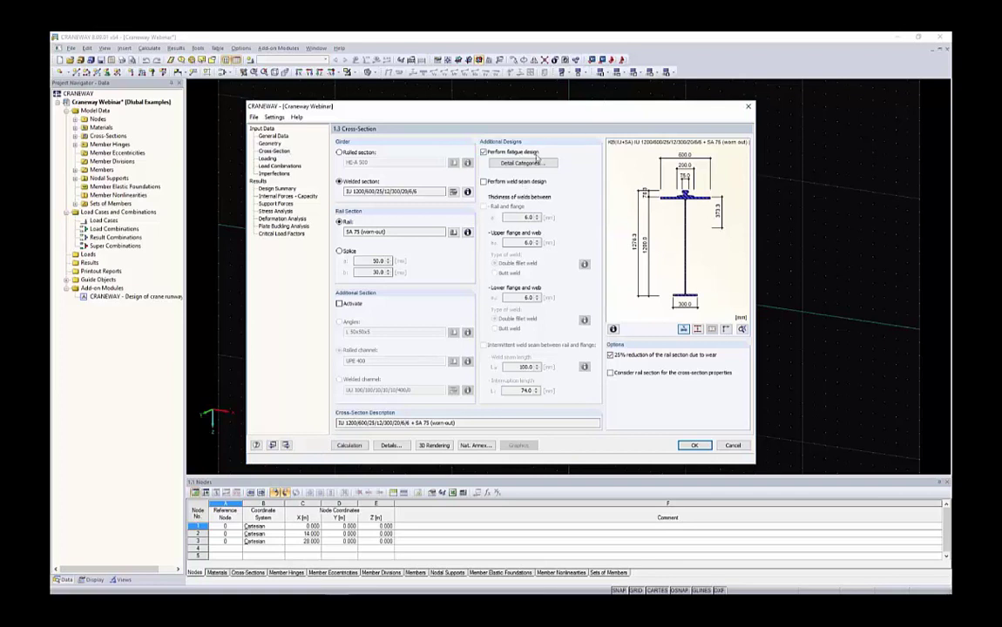
click(502, 183)
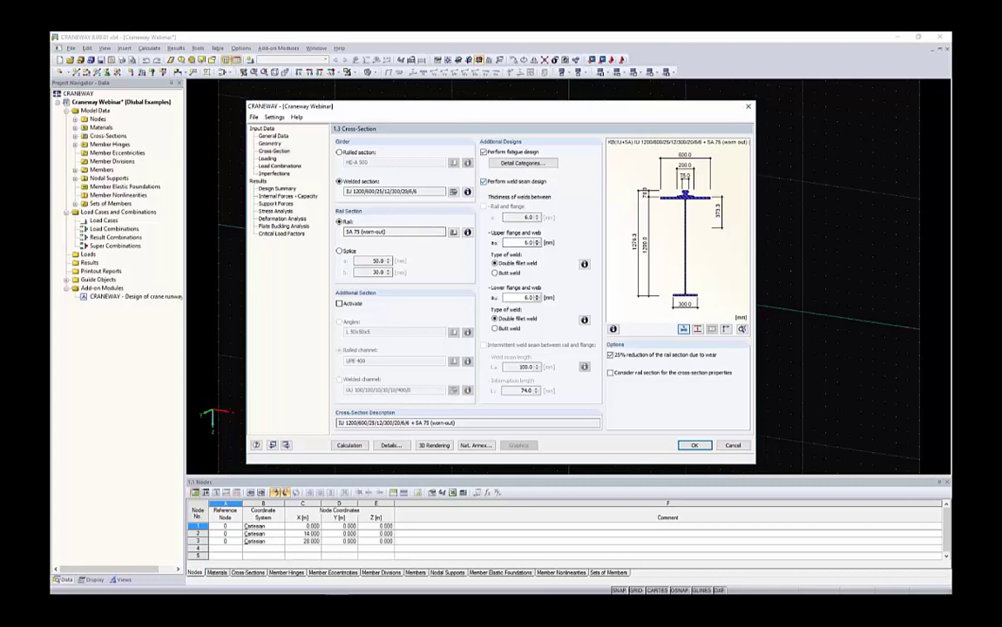
drag(409, 191, 421, 193)
click(526, 297)
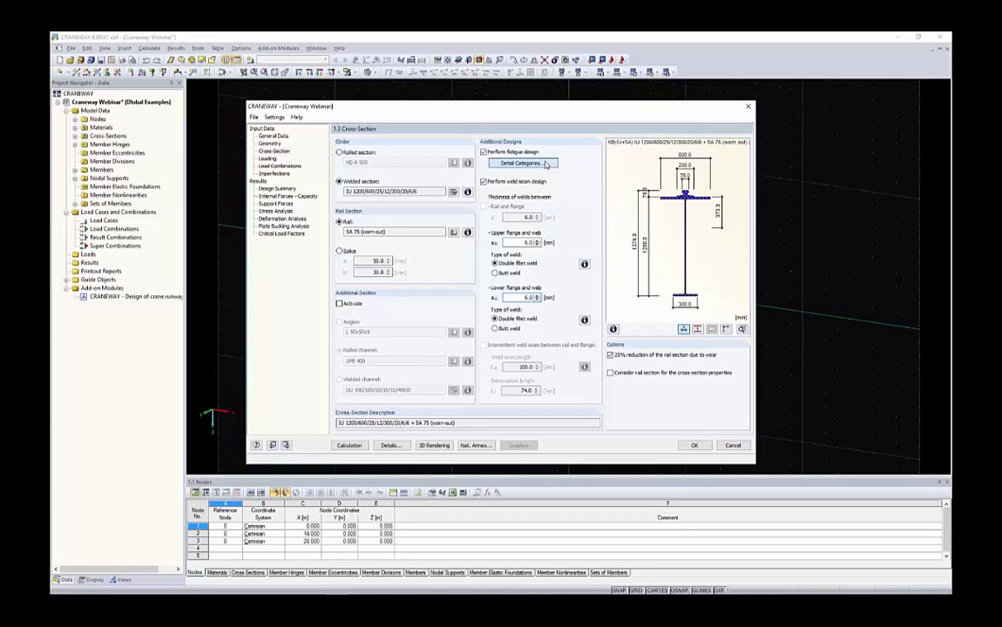
Step: Inspect the fatigue detail categories of the girder's stress points, including the upper flange-to-web junction, and accept them
click(520, 163)
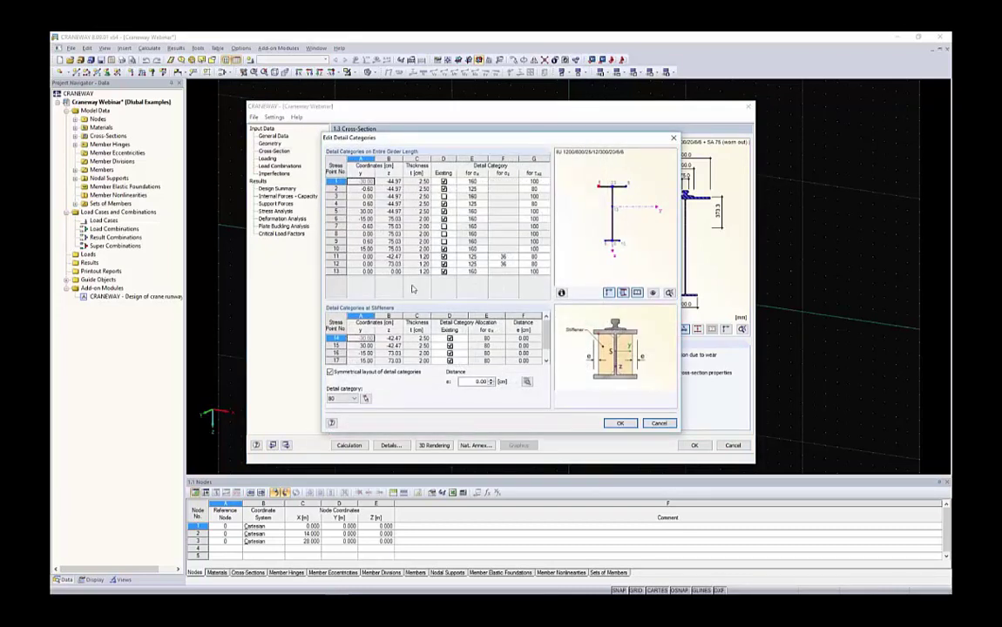
click(384, 190)
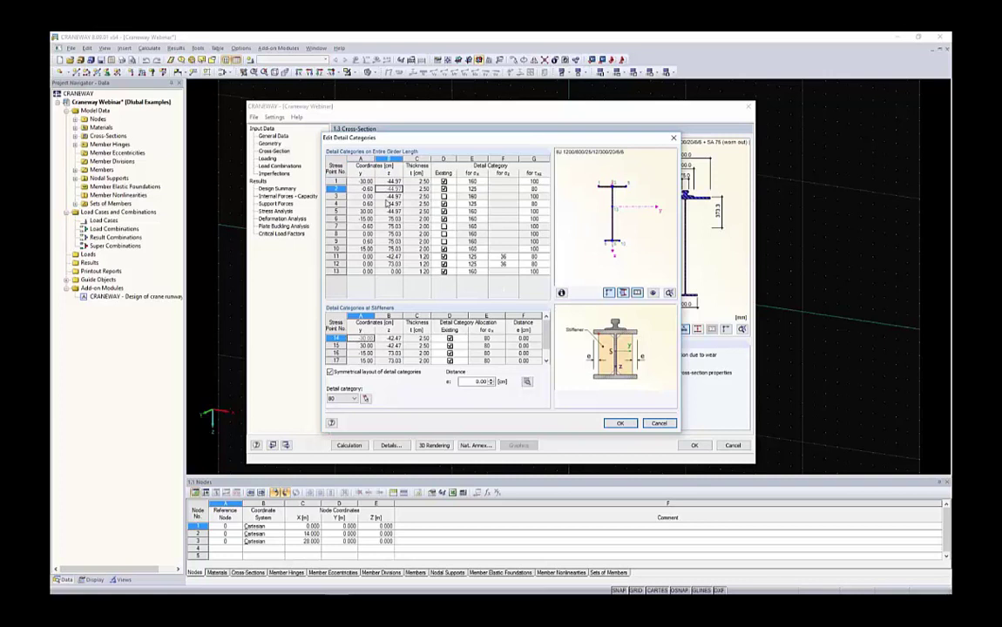
click(384, 200)
click(386, 218)
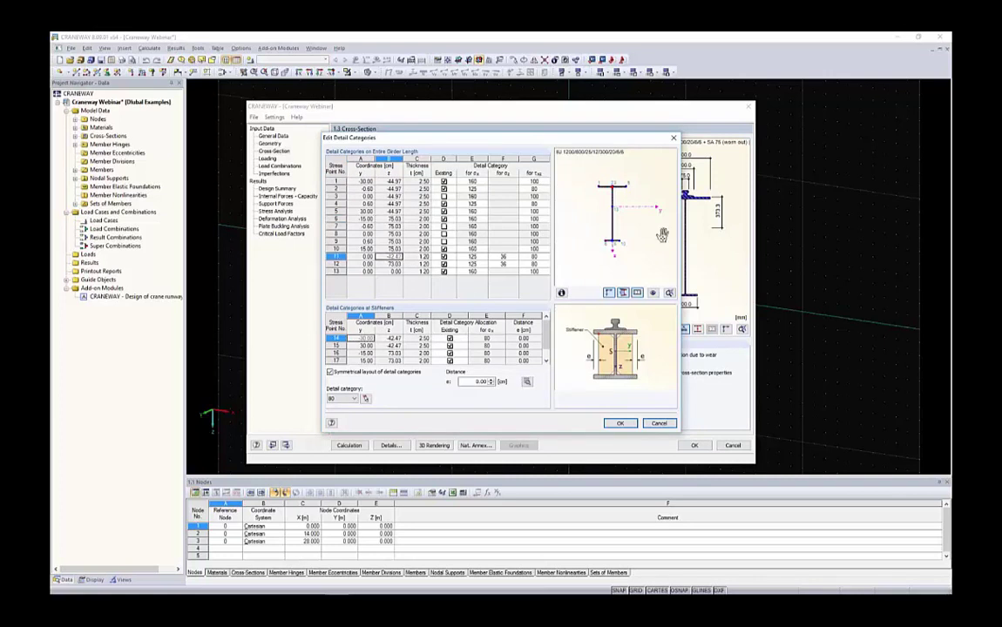
click(613, 184)
scroll(613, 184, up, 5)
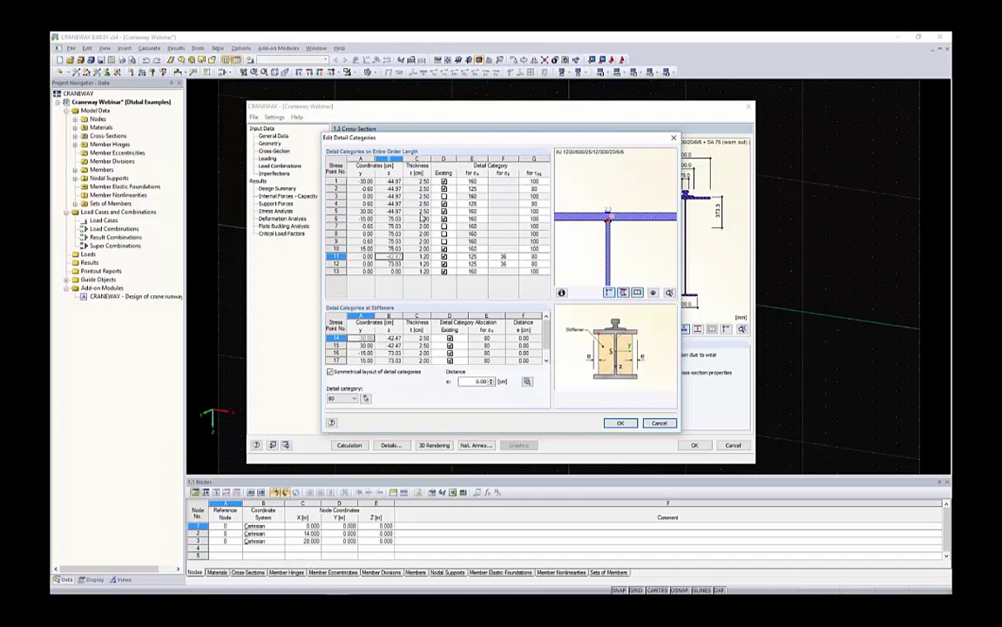
click(618, 422)
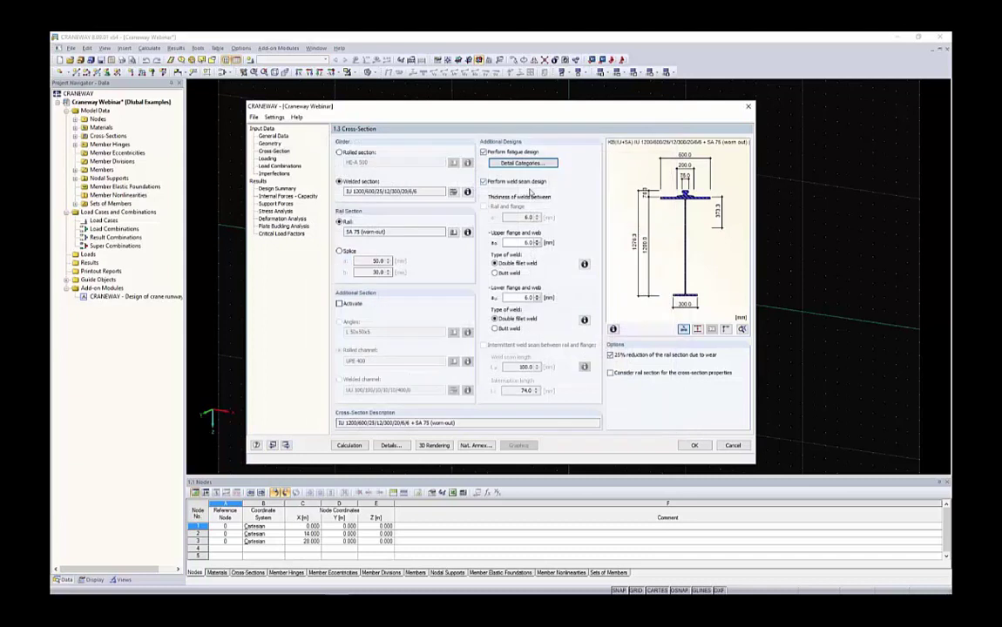
Step: Recalculate the crane runway with the additional designs and display the fatigue design result in the design summary
click(348, 445)
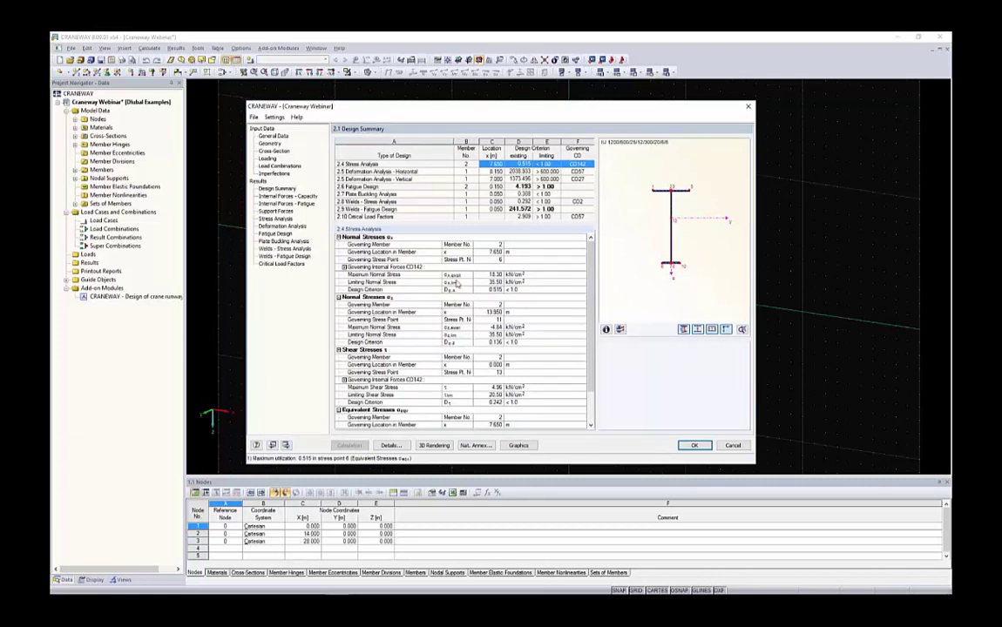
click(546, 186)
drag(538, 185, 510, 186)
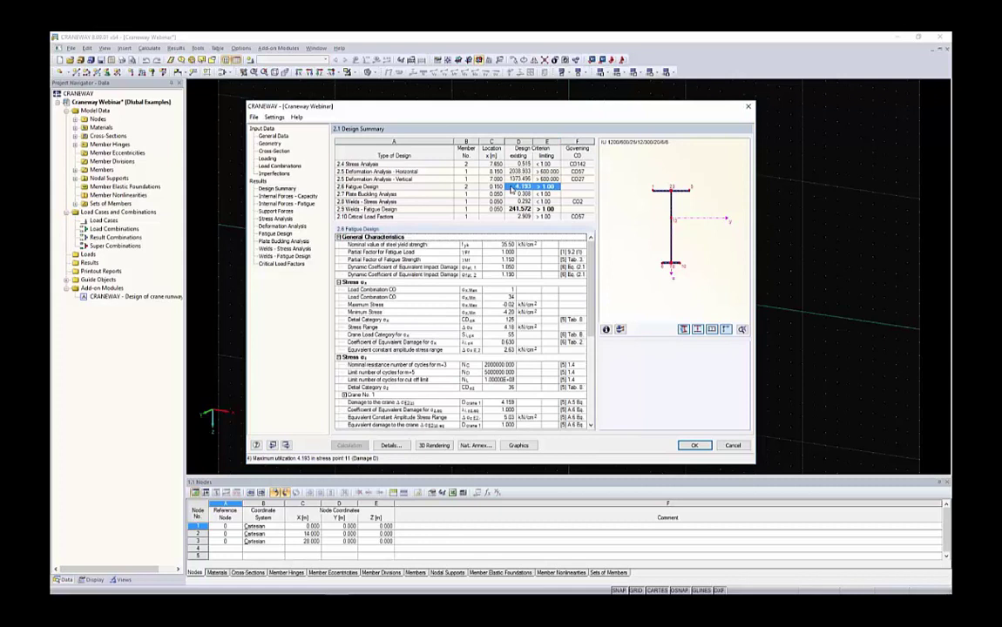
click(525, 186)
drag(366, 188, 540, 189)
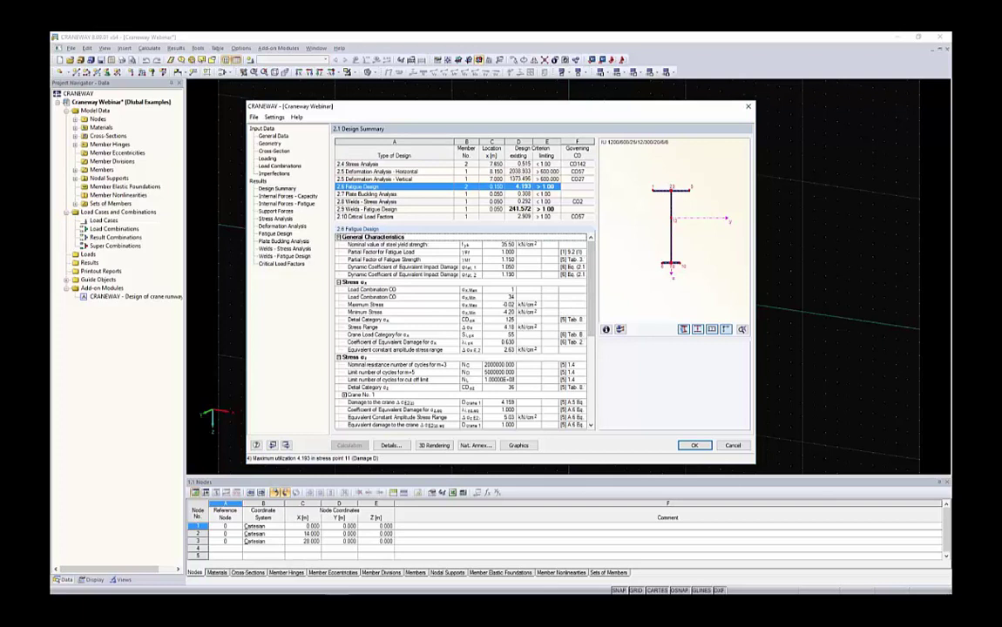
Step: Examine the fatigue design details, including the governing load combinations, crane damage, stress ranges and individual design ratios
scroll(367, 312, down, 1)
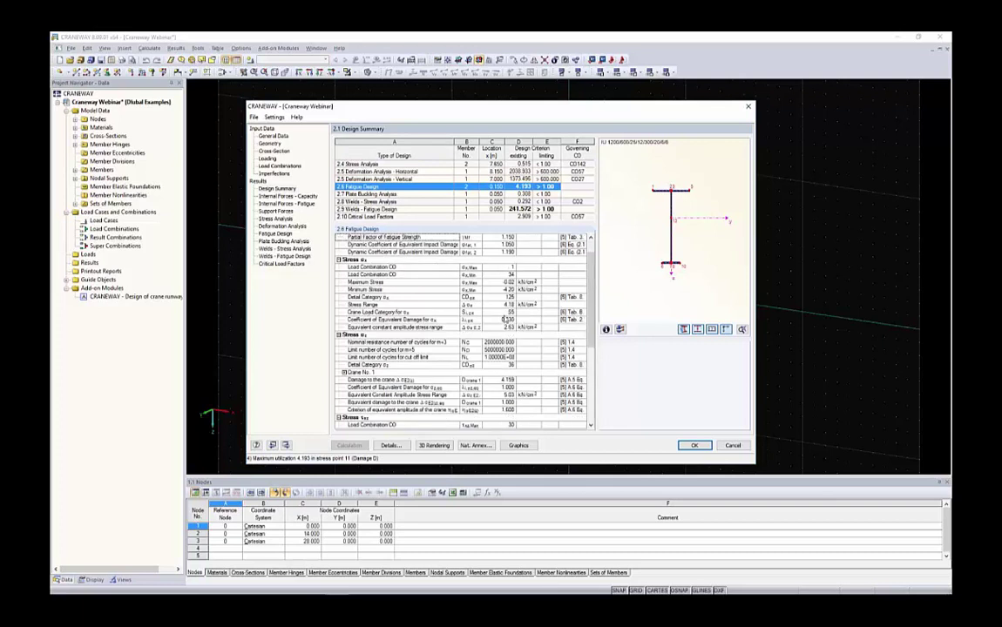
click(501, 267)
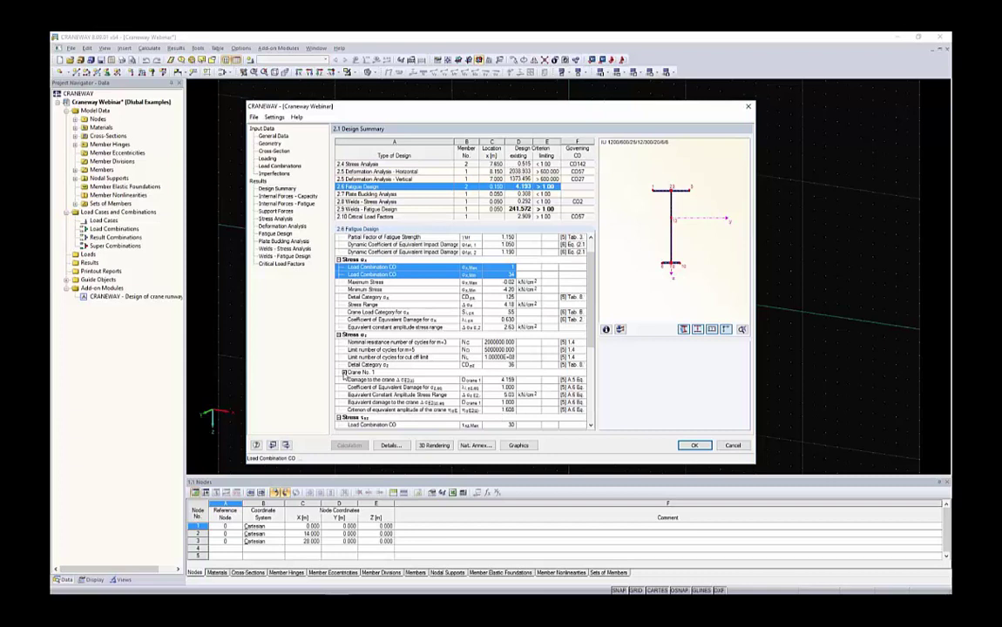
click(499, 383)
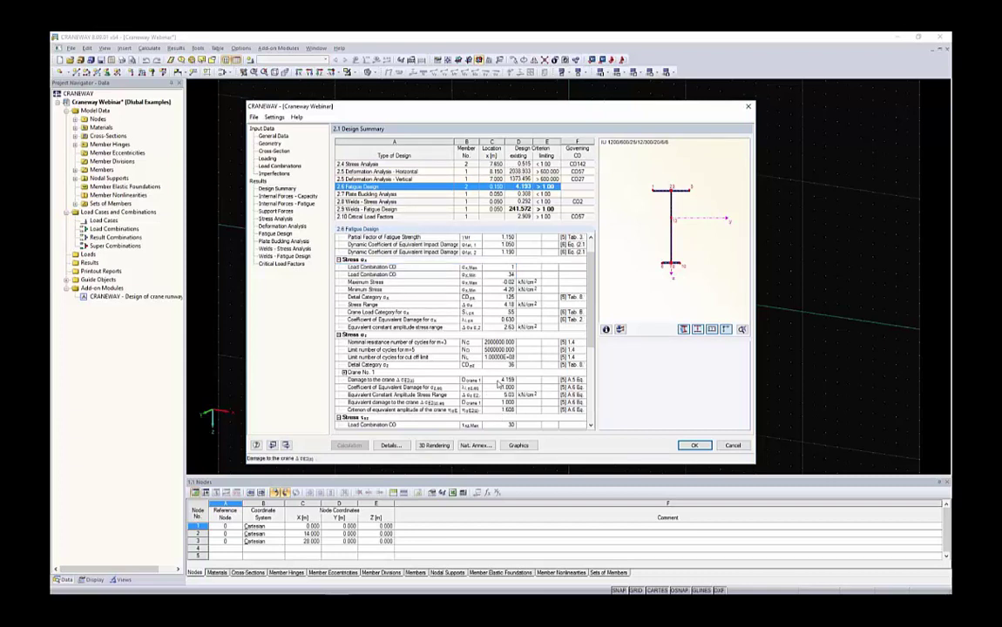
click(424, 383)
scroll(431, 384, down, 3)
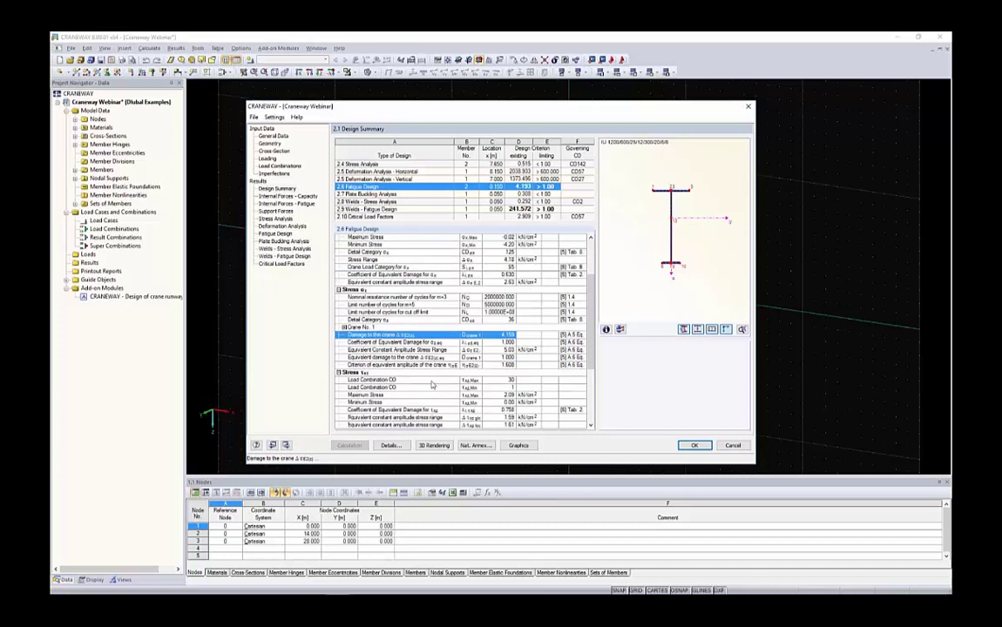
scroll(431, 383, down, 3)
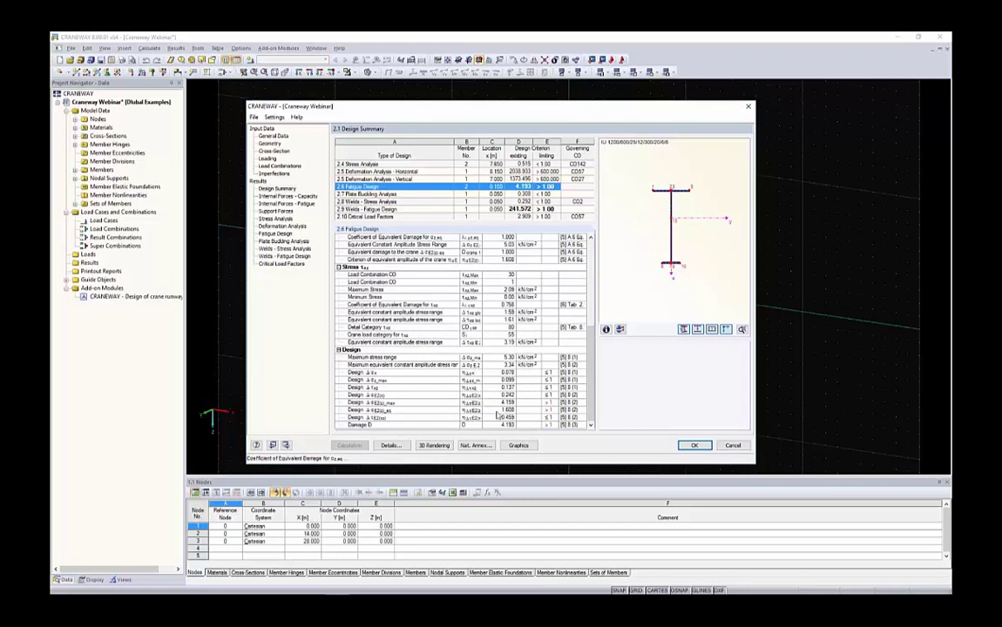
mouse_move(558, 404)
mouse_down()
mouse_move(531, 405)
mouse_move(568, 405)
mouse_up()
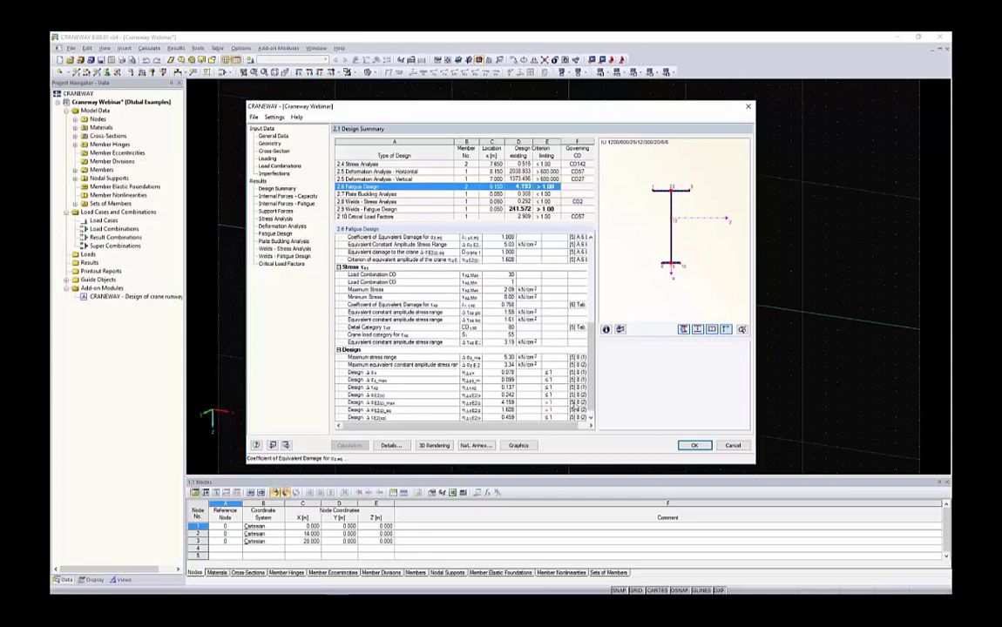
click(413, 404)
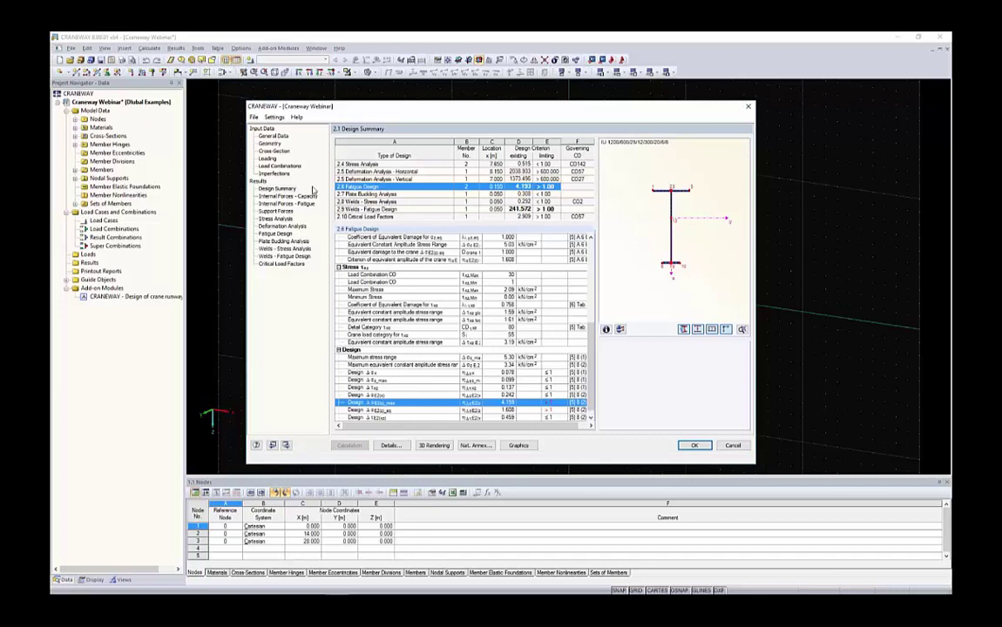
Step: Display the weld type information for the upper flange and web in the cross-section data, moving it clear of the weld settings
click(274, 152)
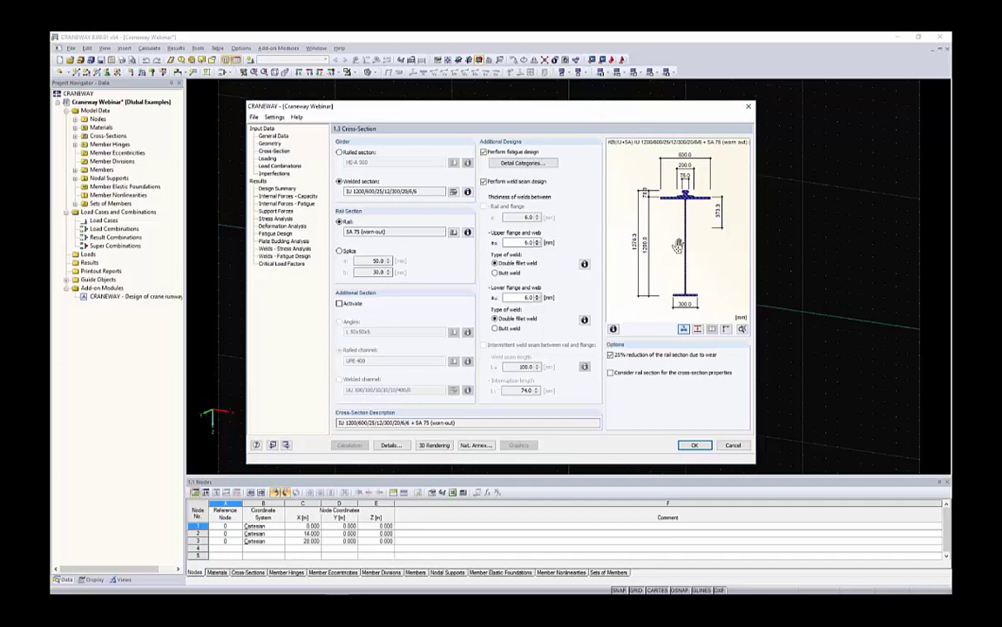
click(584, 265)
drag(502, 202, 339, 199)
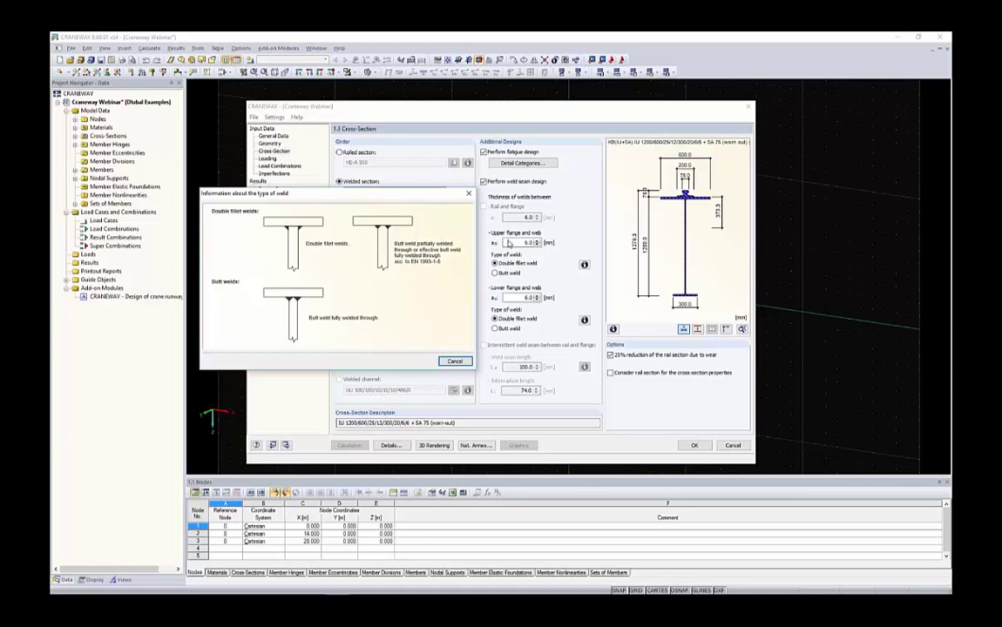
Step: Try a butt weld between the lower flange and web, recalculate, and display the fatigue design result in the design summary
click(455, 360)
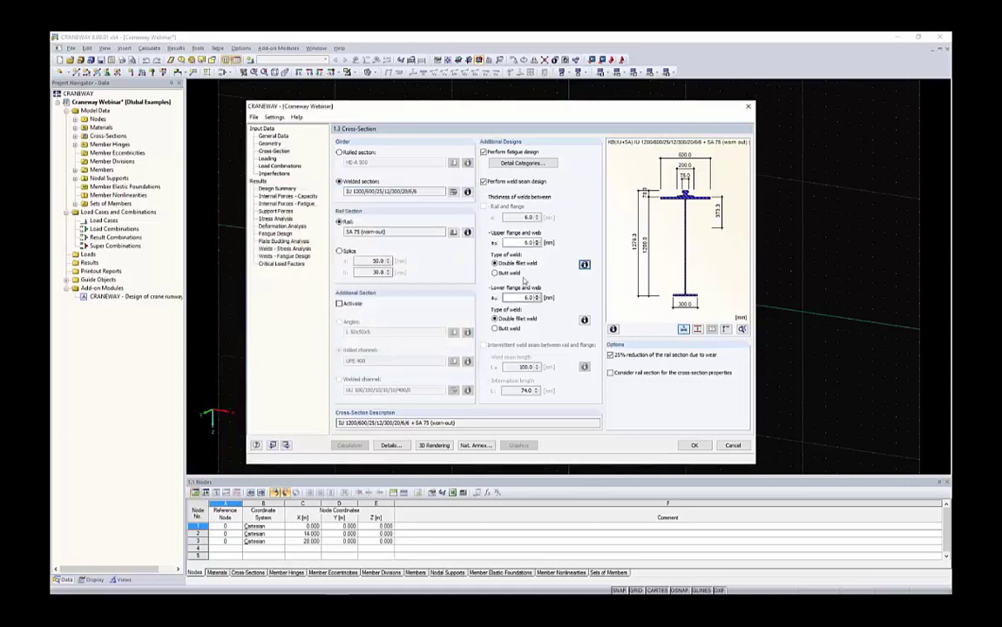
click(505, 329)
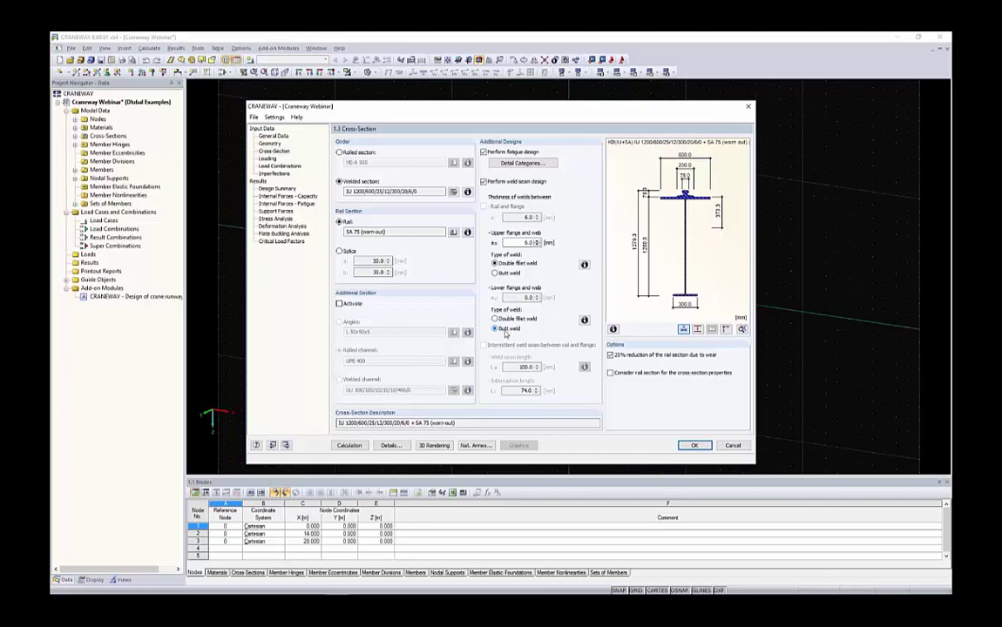
click(348, 445)
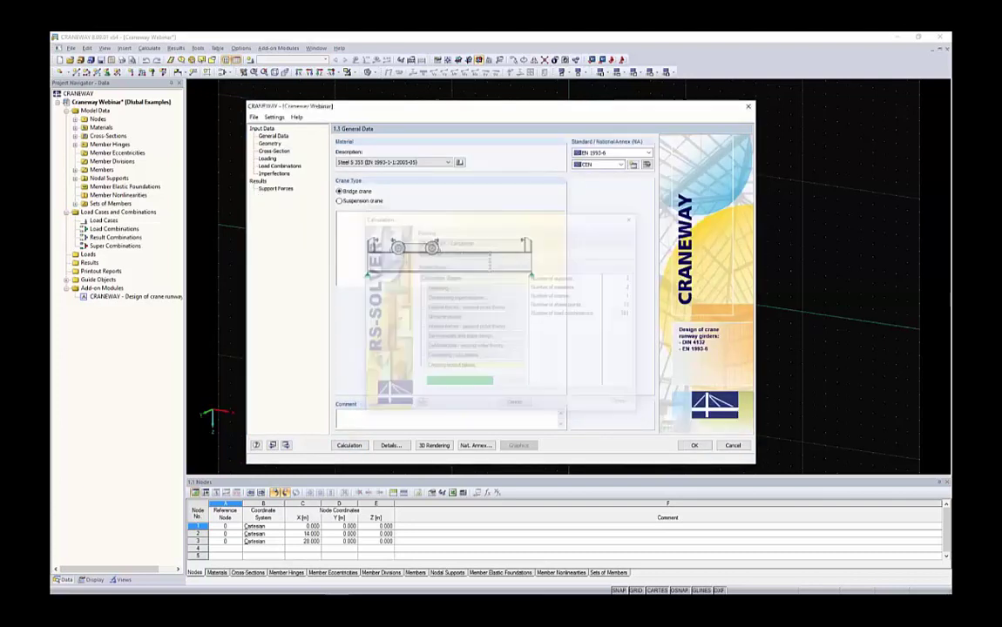
click(515, 187)
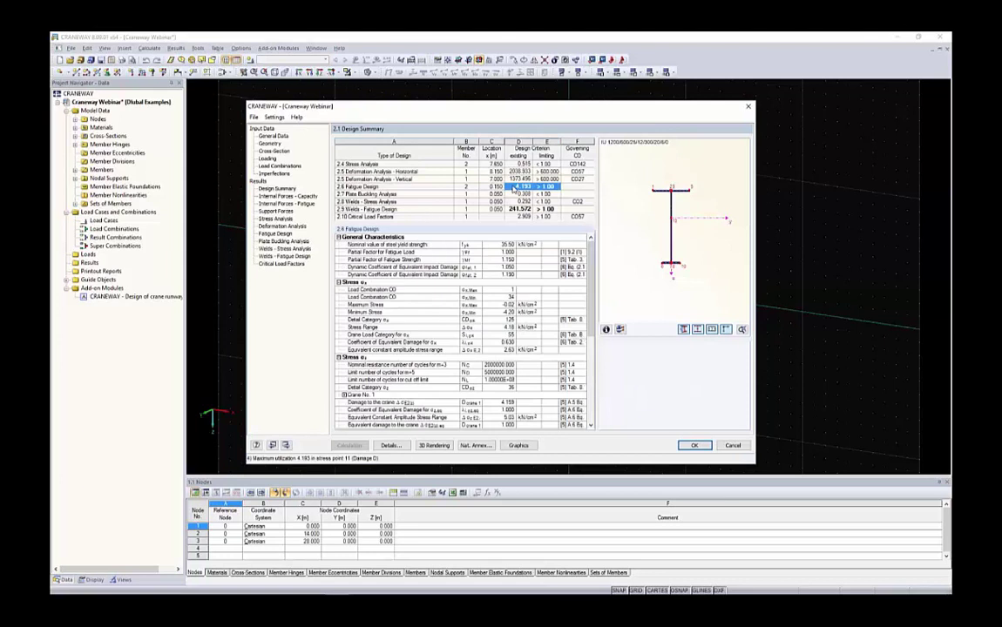
Step: Set the lower flange weld to double fillet and the upper flange weld to butt weld, then recalculate and display the fatigue design result
click(273, 152)
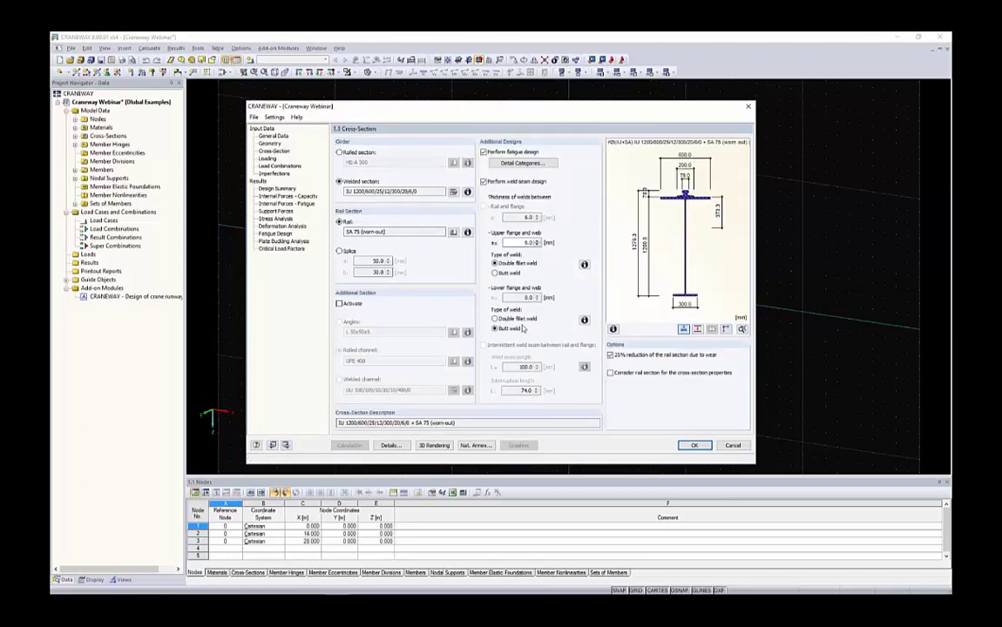
click(494, 319)
click(496, 273)
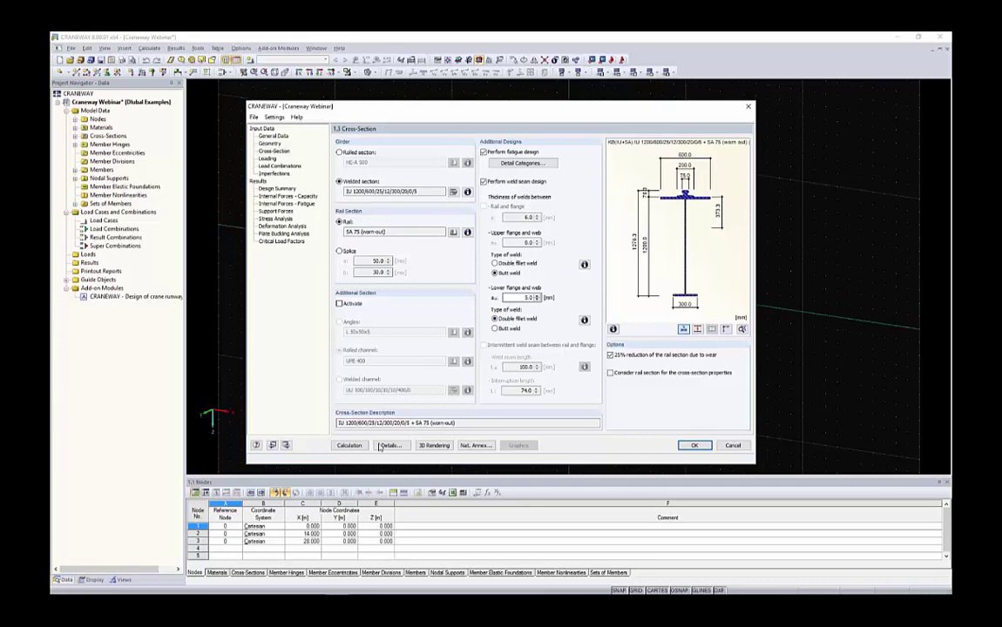
click(349, 445)
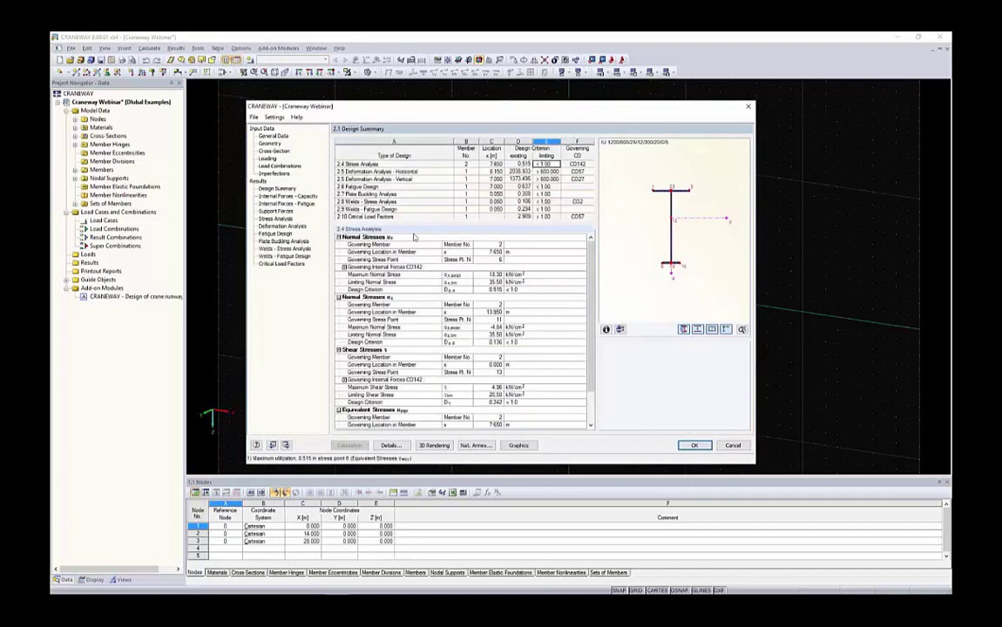
click(522, 187)
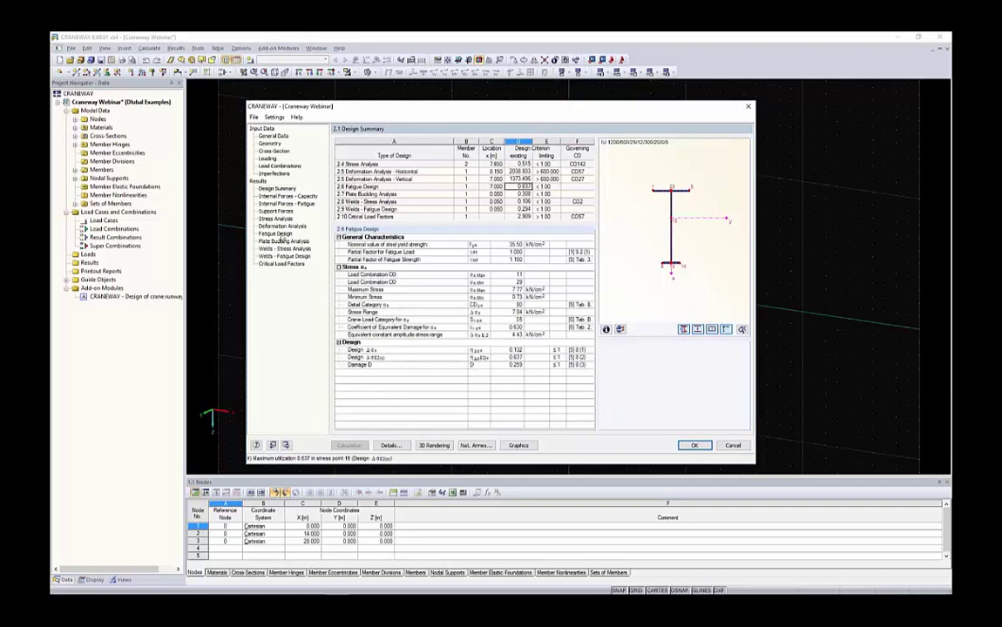
Step: Review the fatigue design ratios of the individual stress points by x-location along both girder members
click(275, 233)
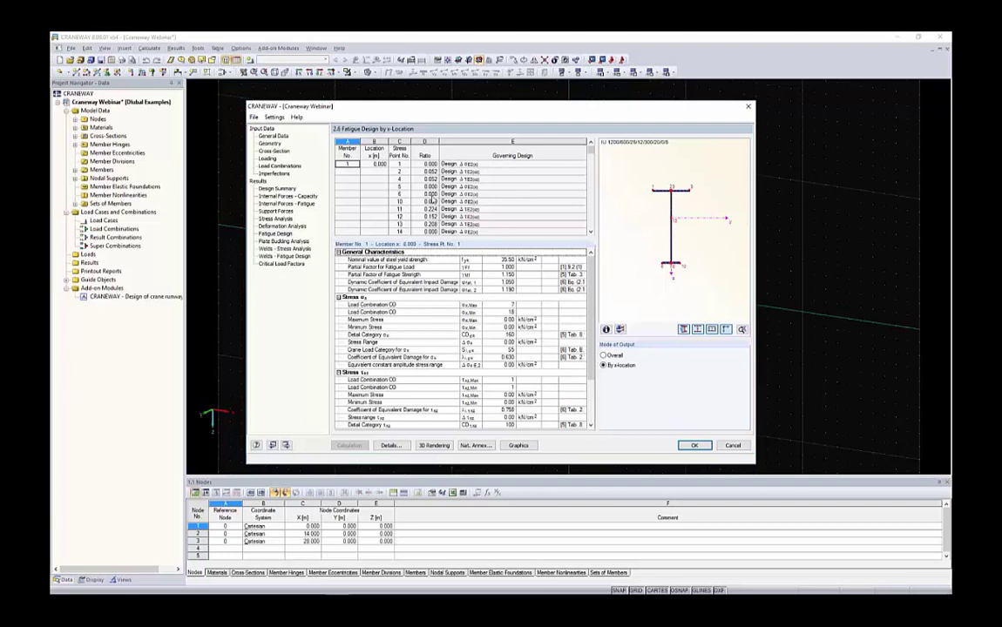
scroll(432, 200, down, 5)
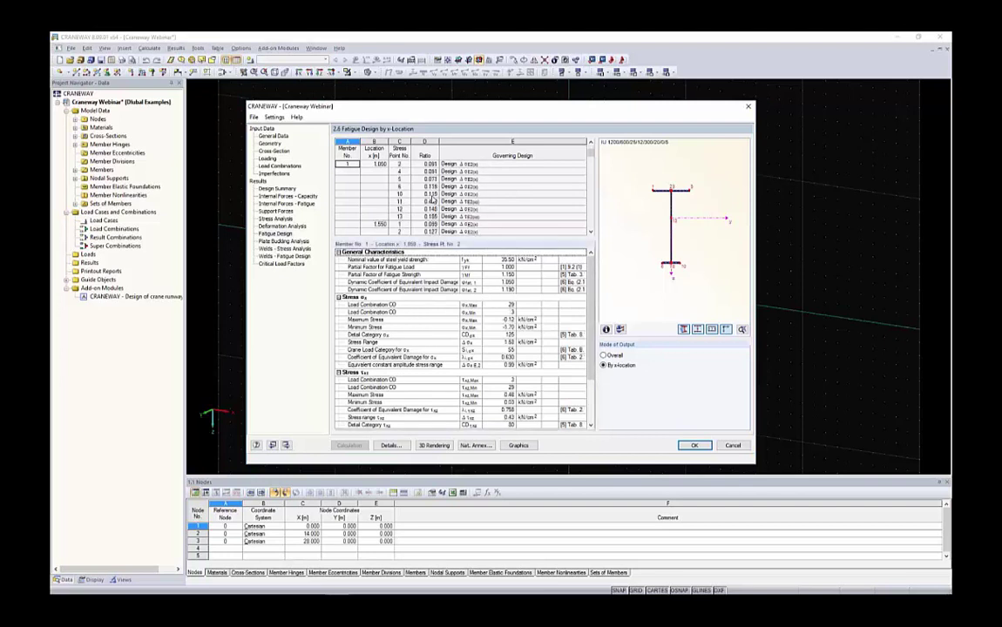
scroll(432, 200, down, 5)
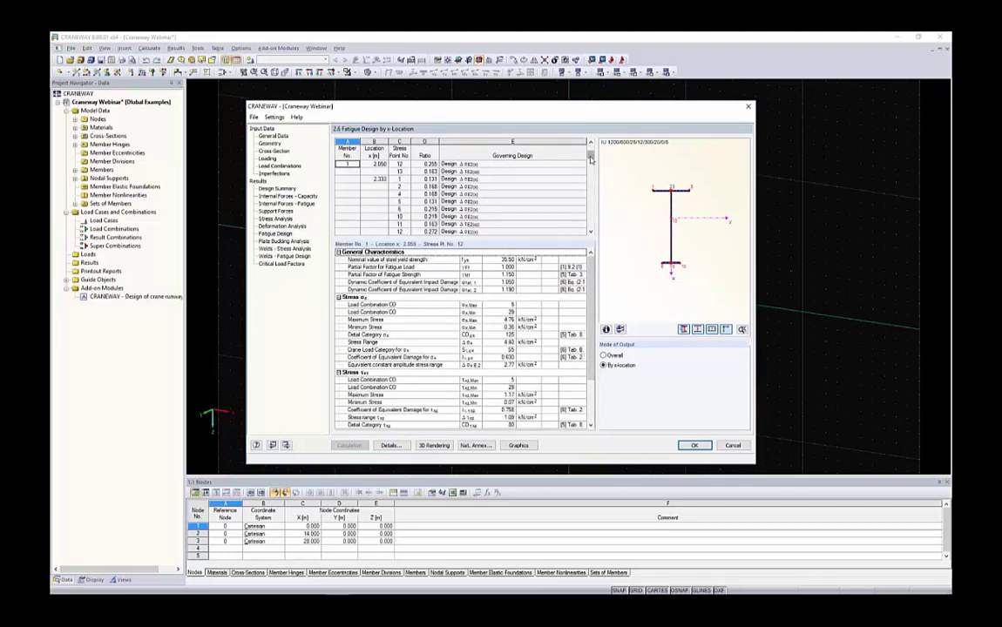
drag(591, 158, 592, 224)
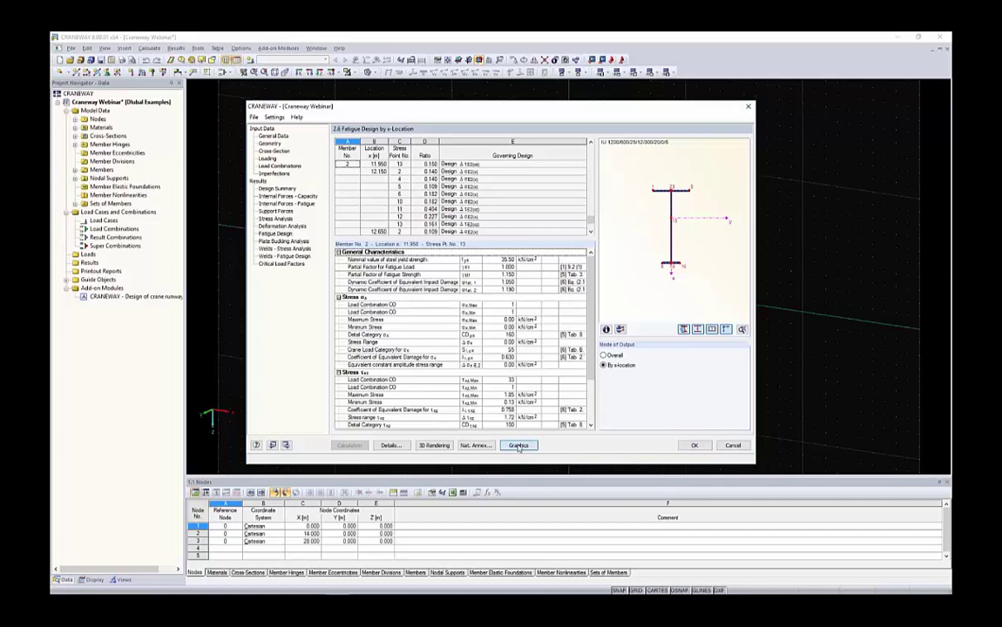
Step: Show the design results graphically on the girder and display the total deformation u of load combination CO 1
click(518, 446)
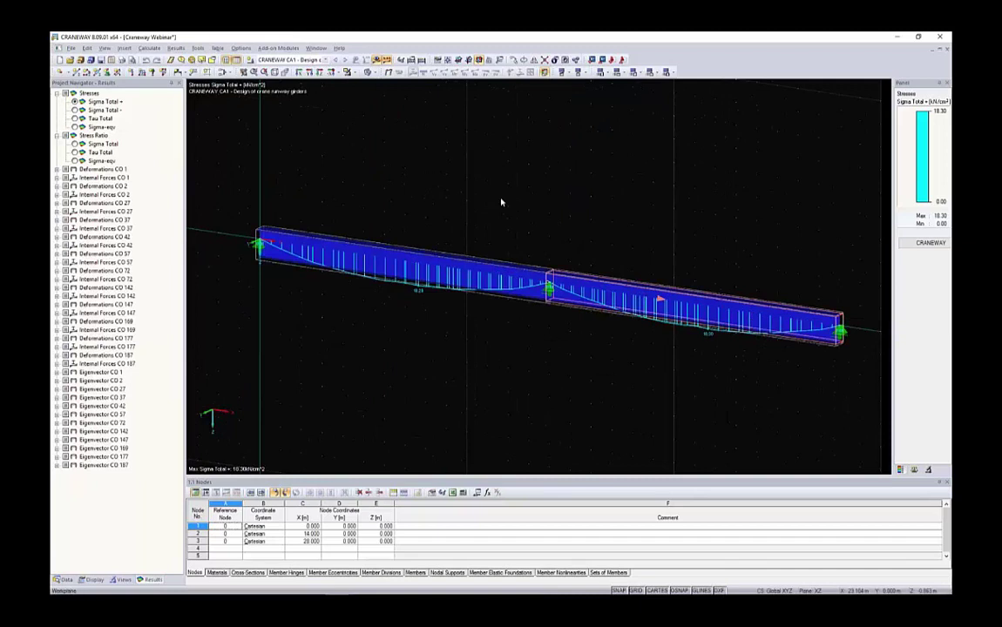
middle_drag(449, 167, 397, 168)
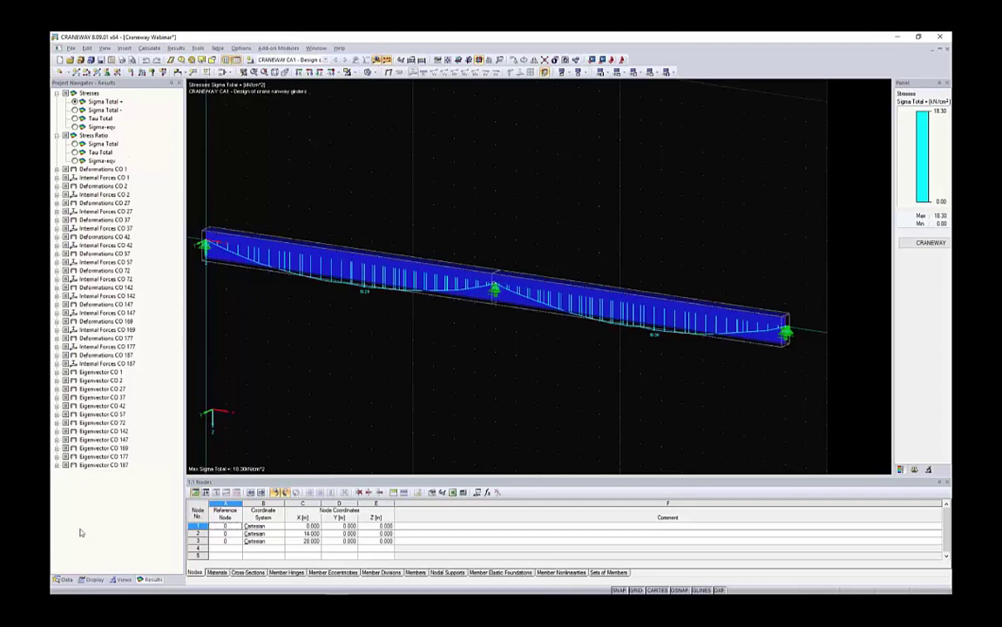
click(91, 580)
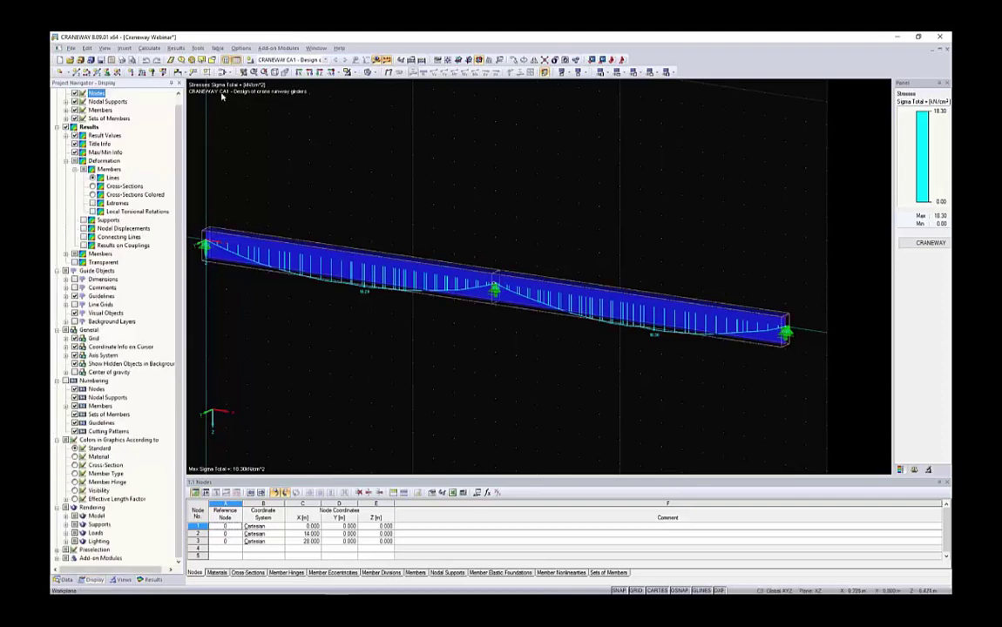
click(149, 580)
click(57, 170)
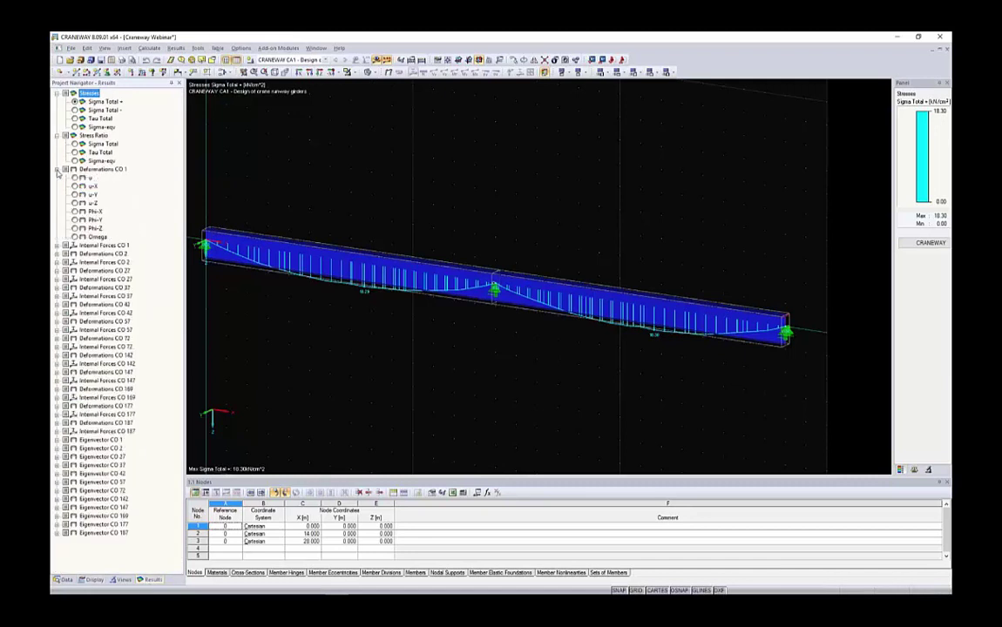
click(75, 177)
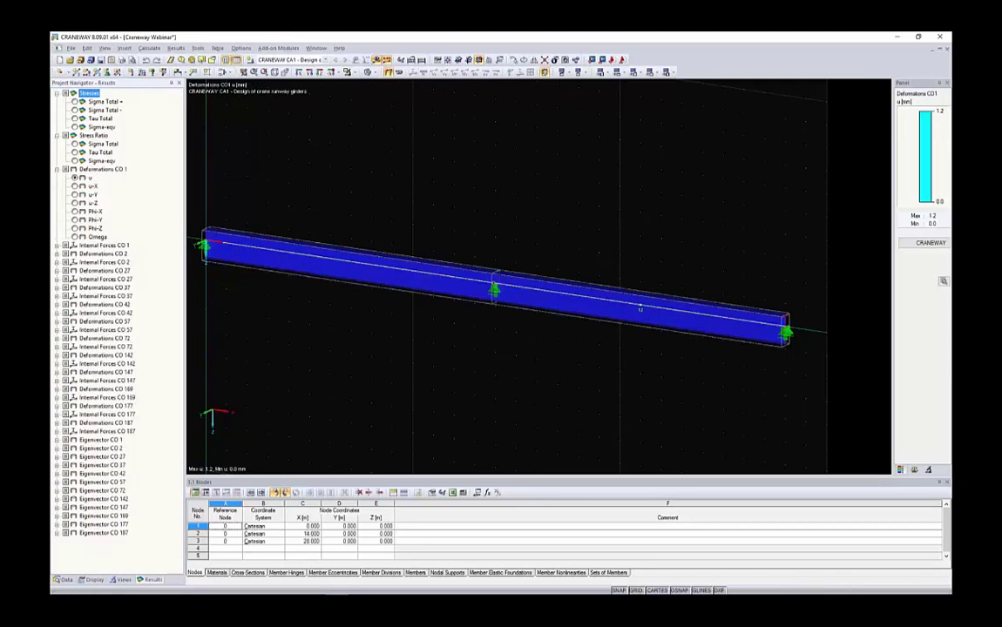
Step: Set the deformation display factor to 512 and show the girder as a wireframe to inspect its deflected shape
click(914, 469)
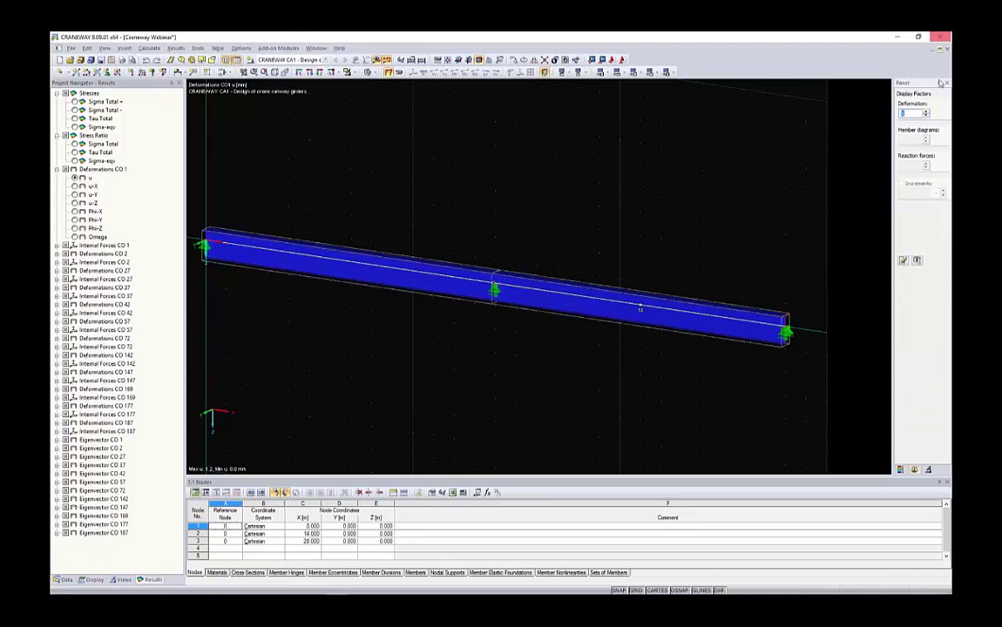
click(927, 112)
click(927, 111)
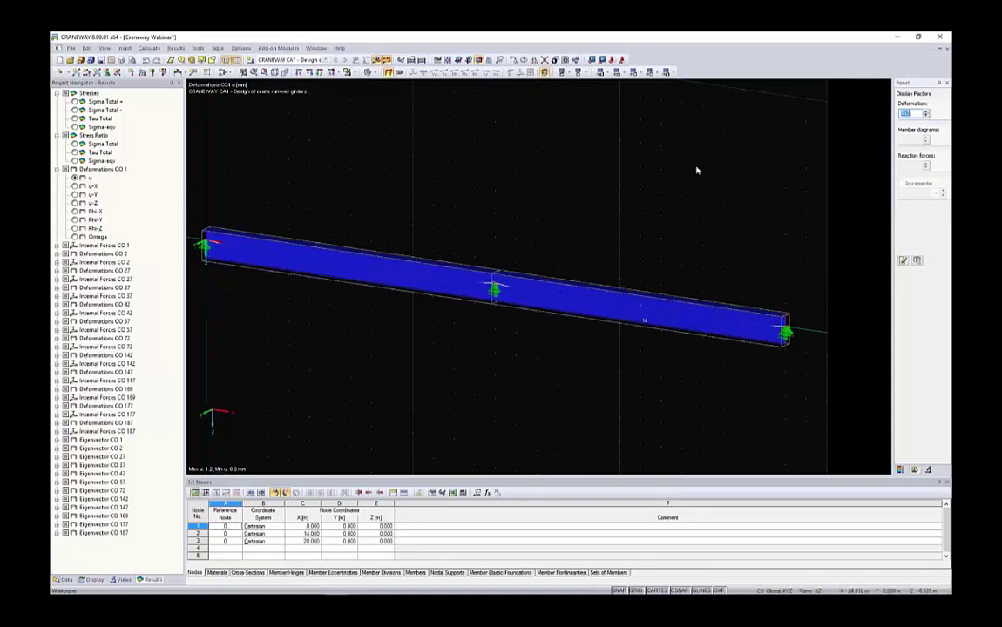
ctrl+middle_drag(697, 170, 579, 174)
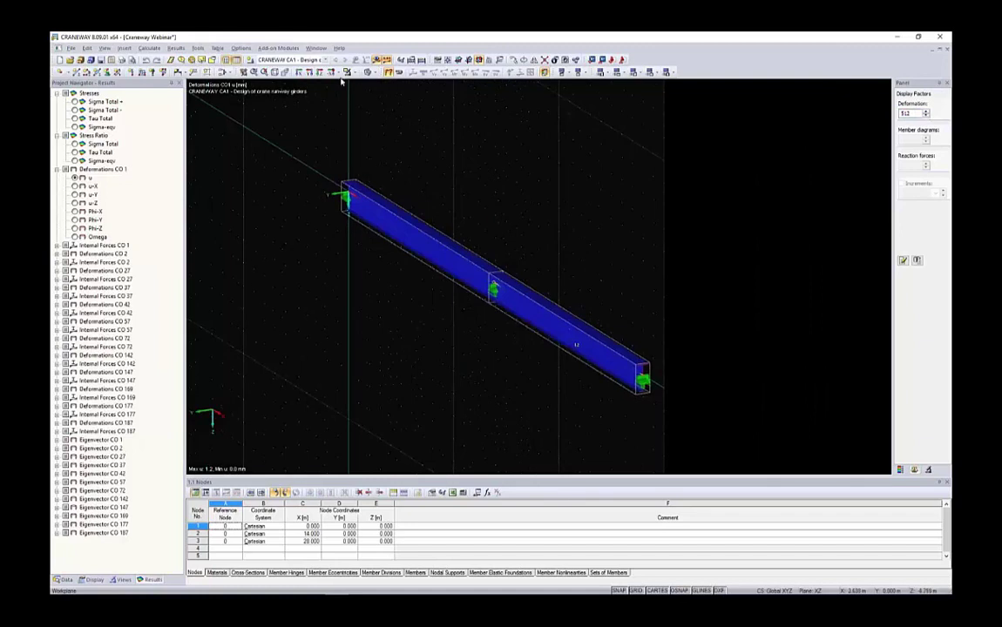
click(368, 73)
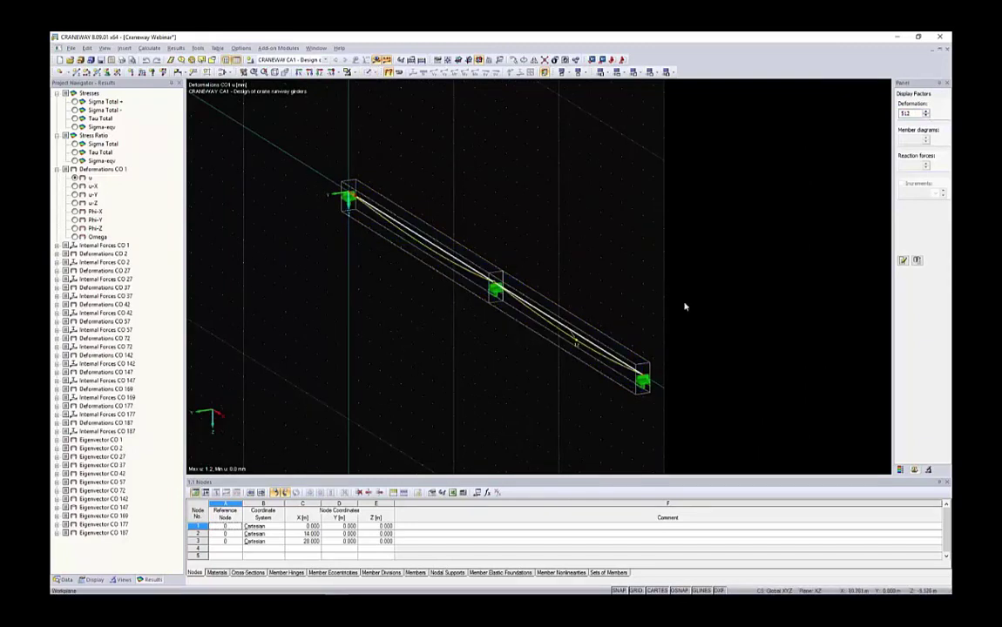
ctrl+middle_drag(615, 277, 486, 287)
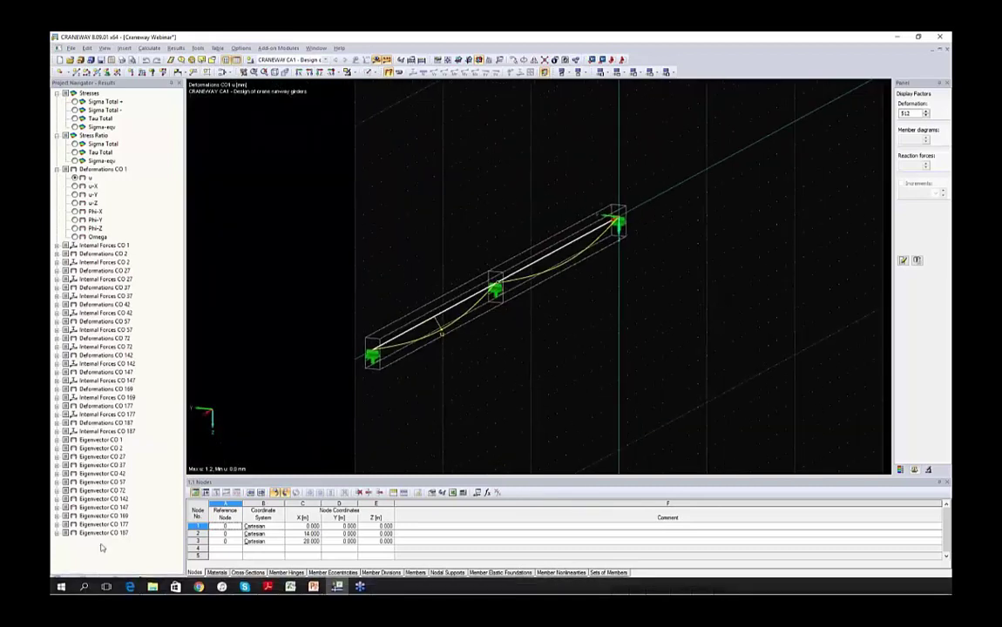
Step: Display the member deformations as coloured cross-sections and inspect the deformed girder from several directions
click(90, 579)
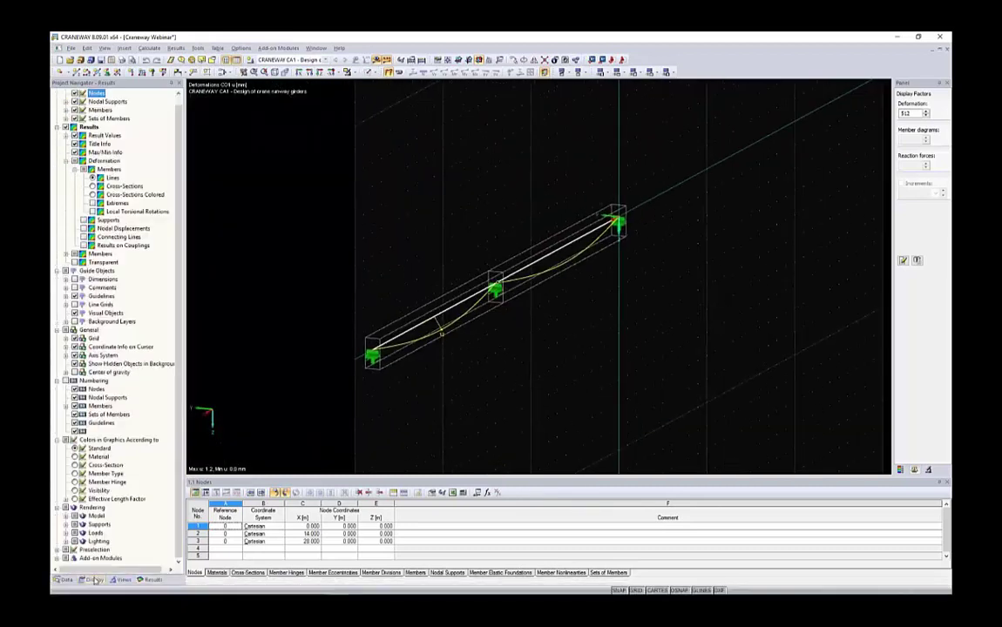
scroll(66, 136, up, 1)
click(91, 137)
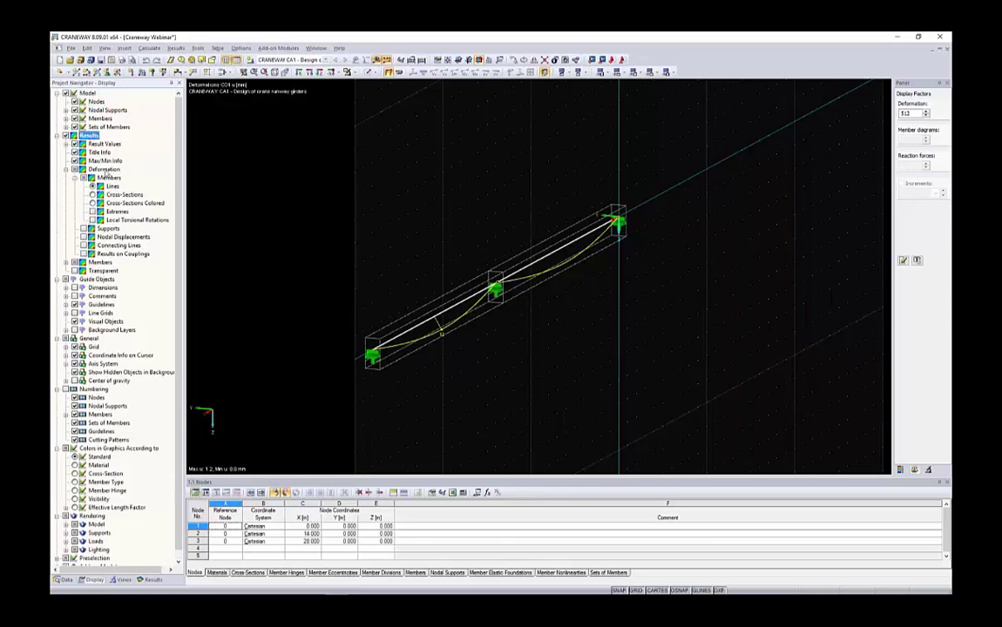
click(104, 169)
click(109, 178)
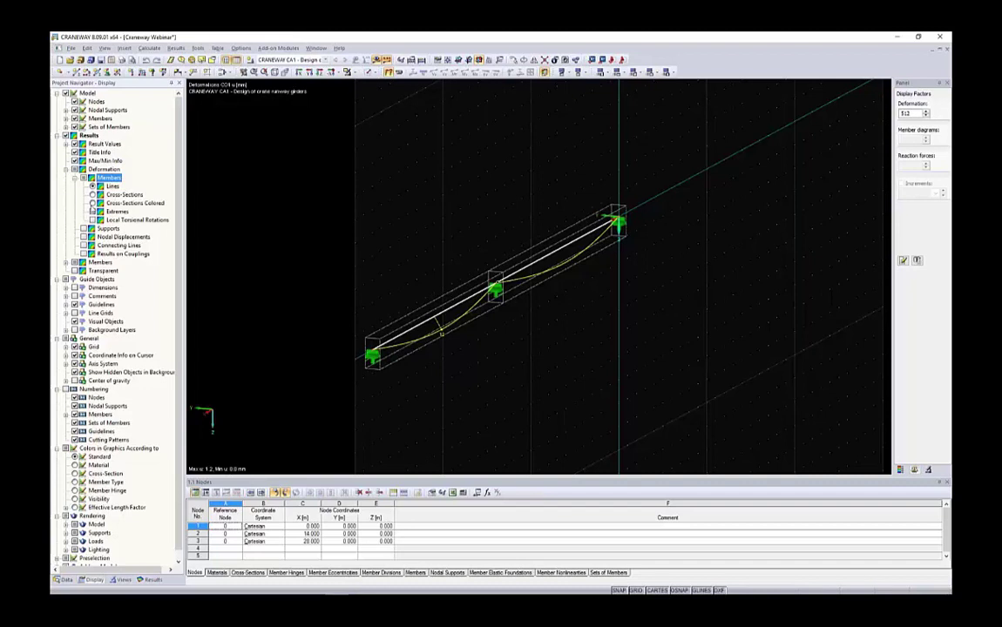
click(93, 203)
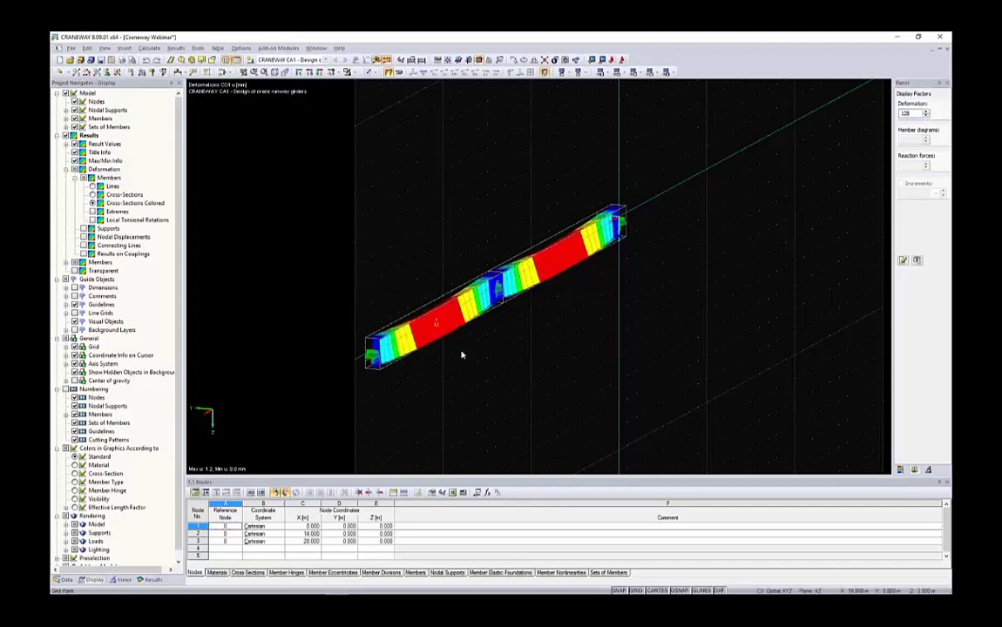
ctrl+middle_drag(461, 354, 494, 358)
scroll(494, 348, up, 5)
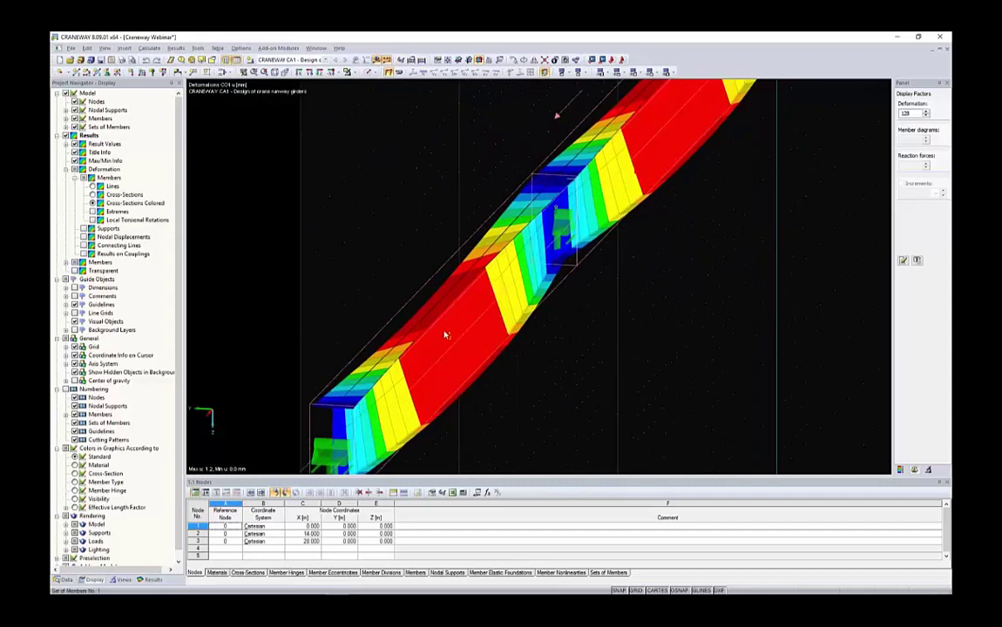
ctrl+middle_drag(445, 334, 550, 250)
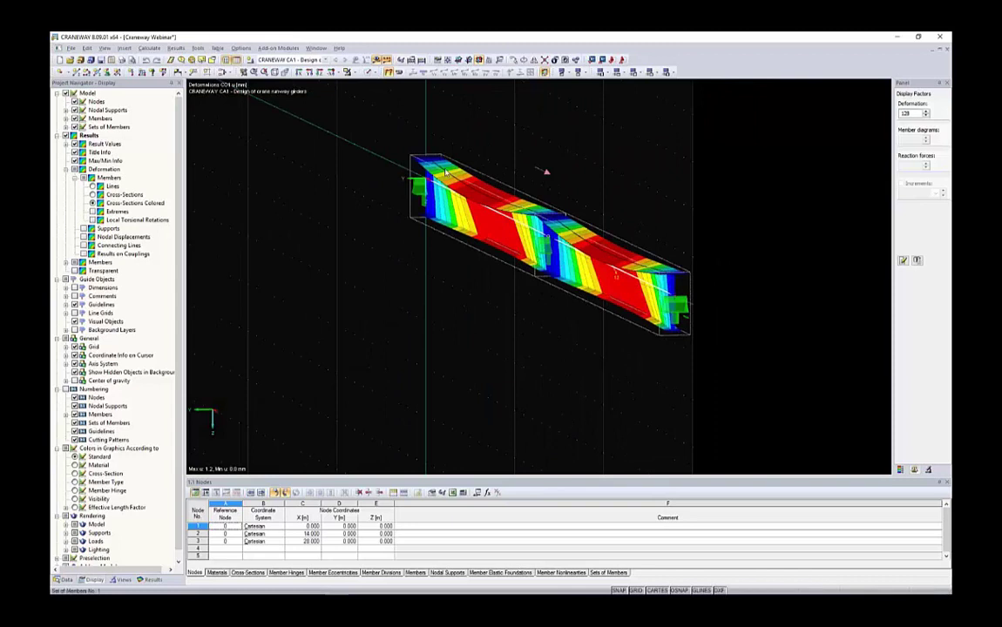
ctrl+middle_drag(576, 185, 496, 185)
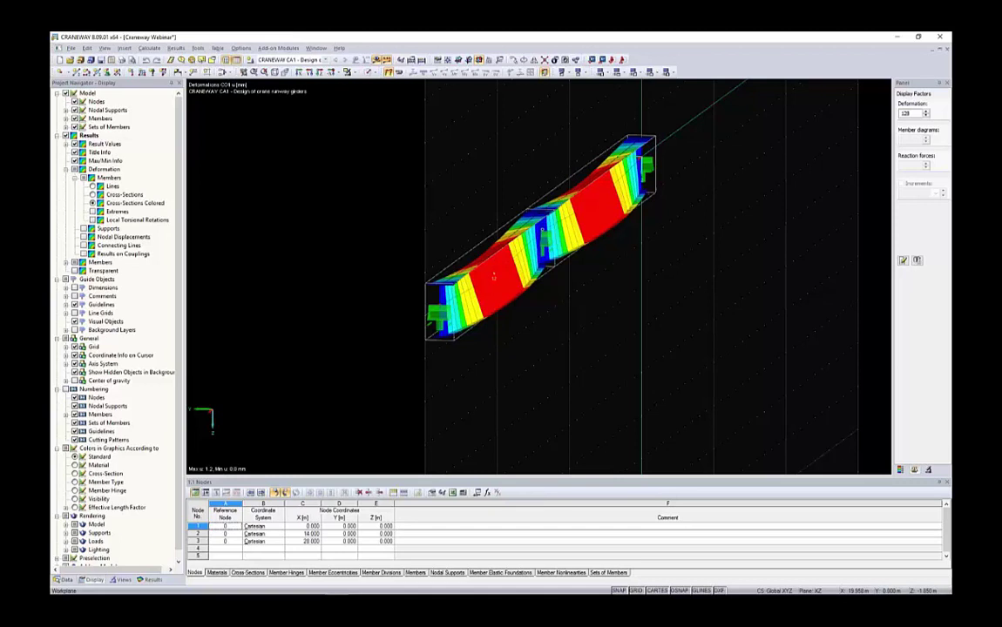
ctrl+middle_drag(466, 214, 662, 193)
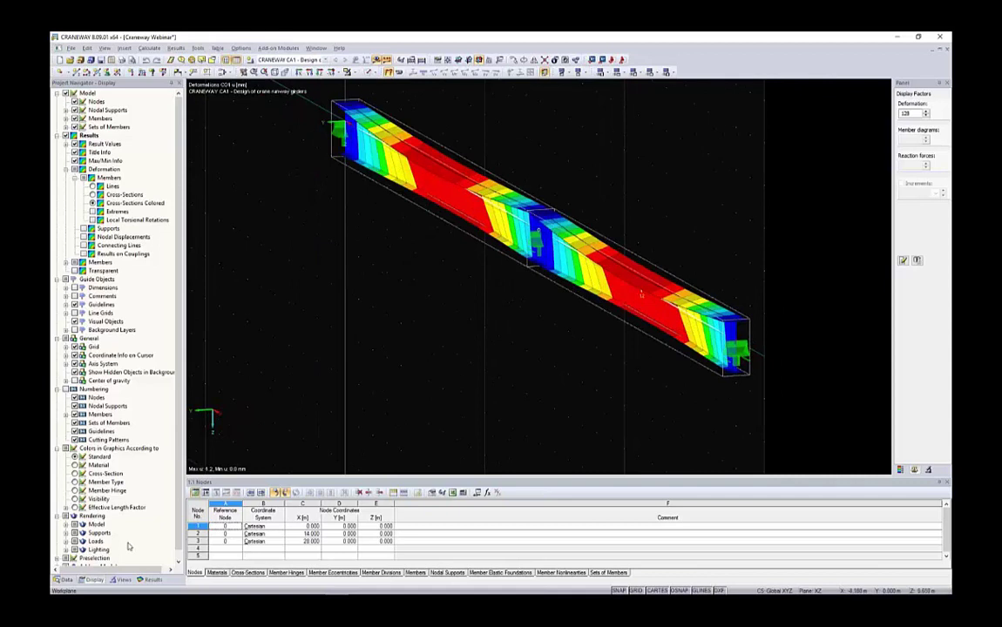
Step: Create printout report no. 1 from the template "4 - Crane Girder Analysis"
click(63, 579)
scroll(468, 303, down, 1)
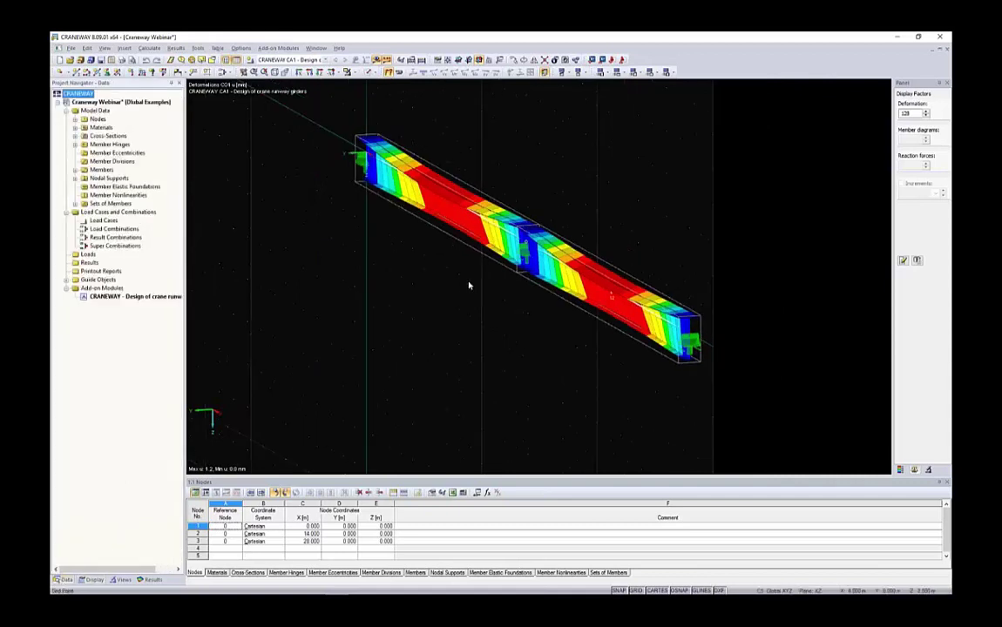
ctrl+middle_drag(543, 197, 653, 212)
scroll(614, 211, down, 1)
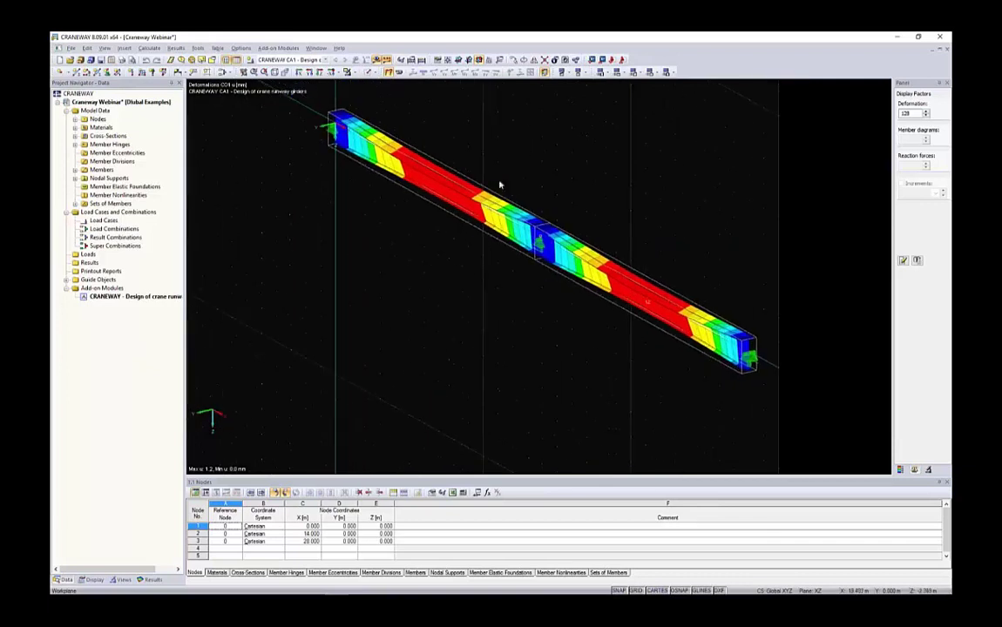
right_click(100, 272)
click(132, 277)
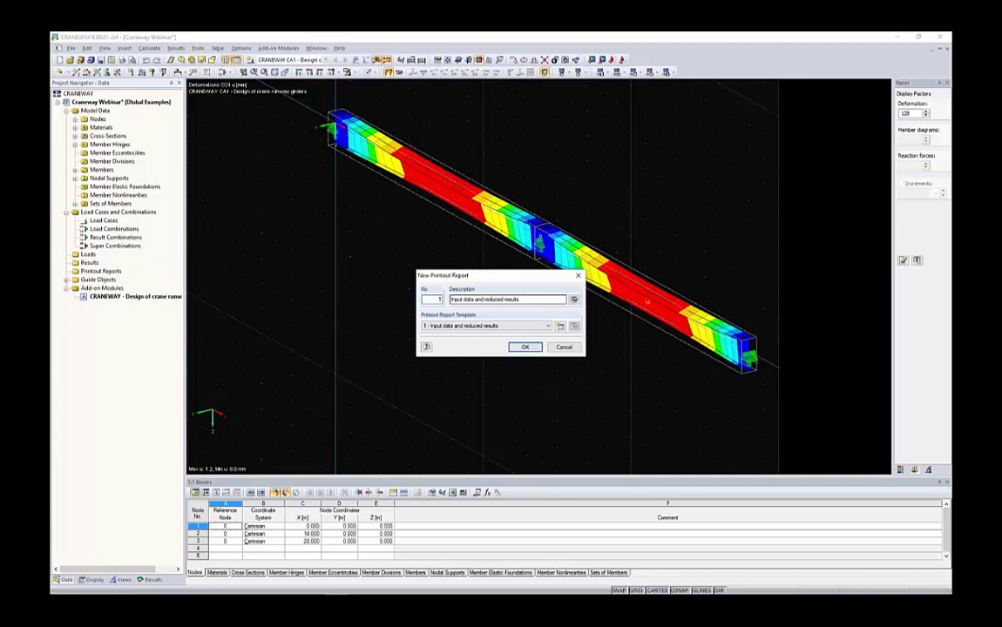
click(547, 326)
click(460, 354)
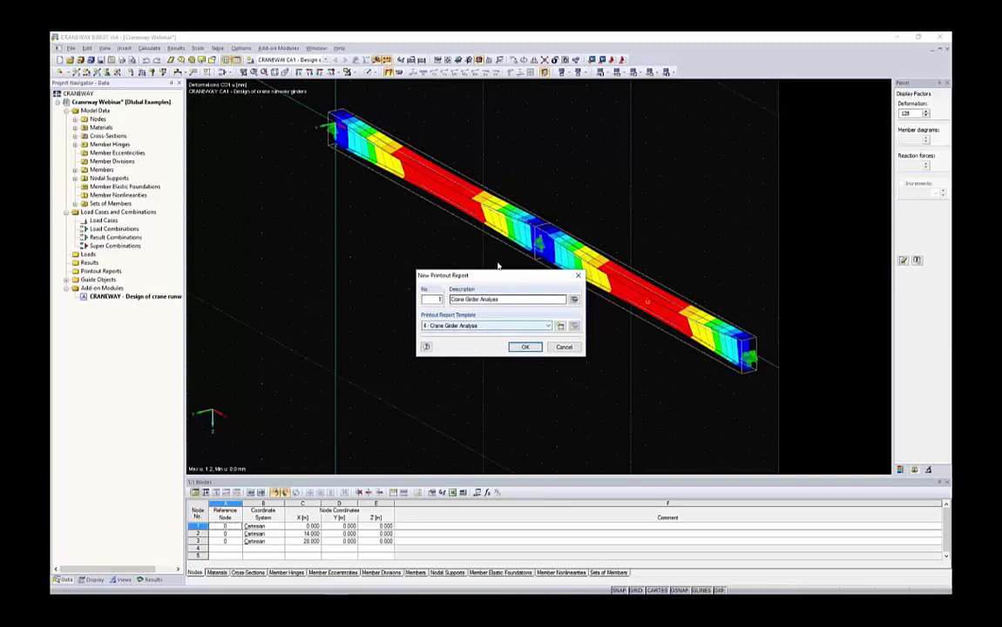
drag(453, 275, 430, 261)
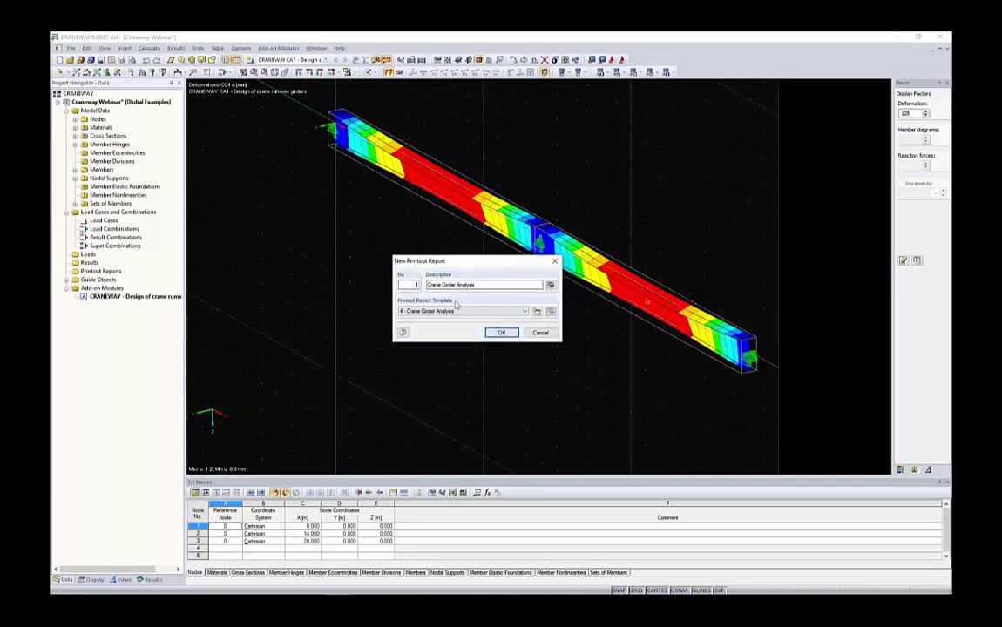
click(502, 333)
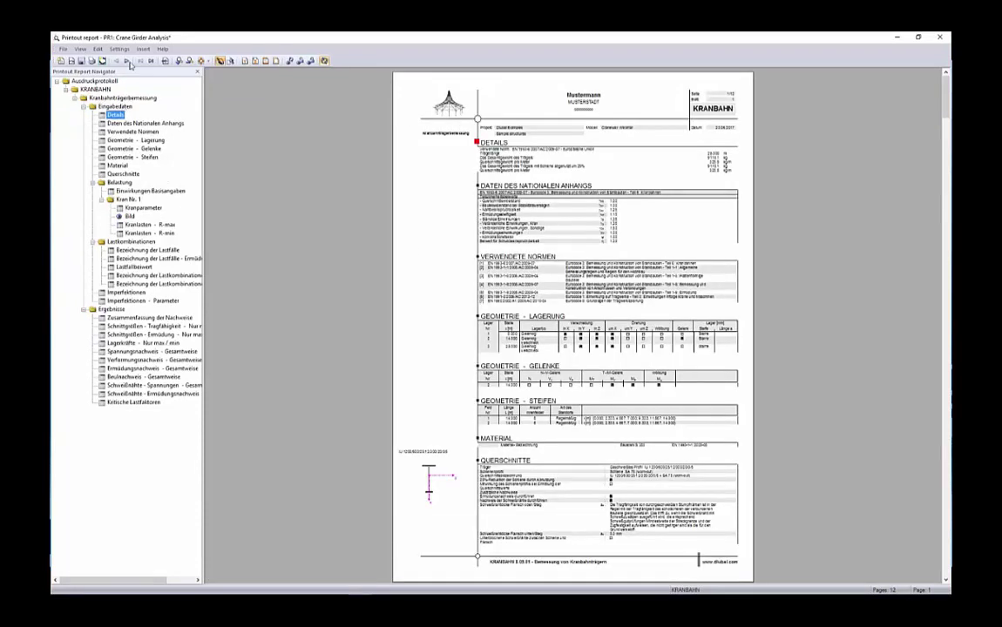
Step: Change the language of the printout report from German to English
click(121, 50)
click(156, 109)
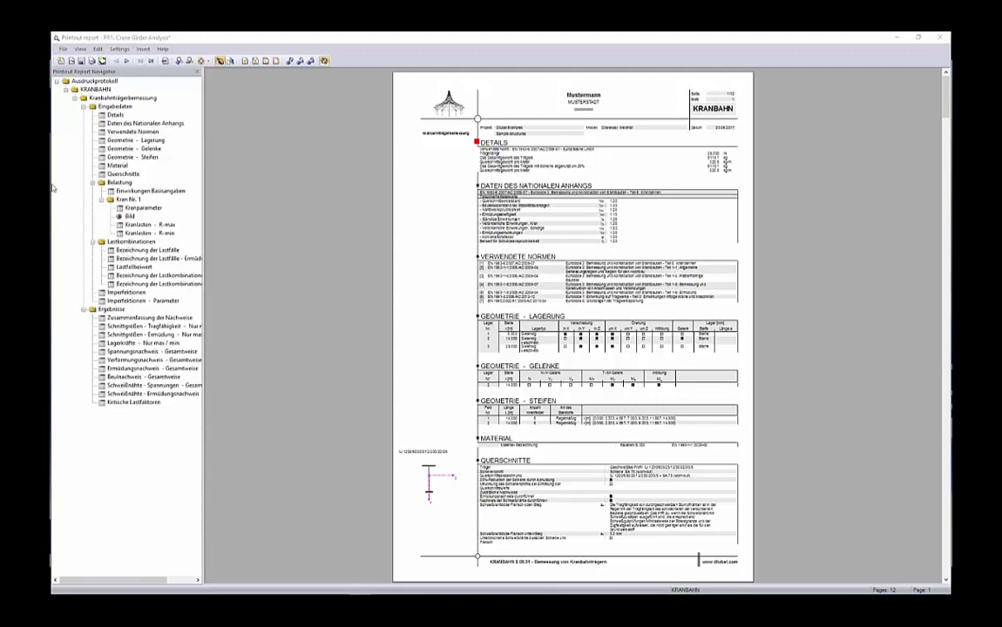
click(388, 154)
click(475, 289)
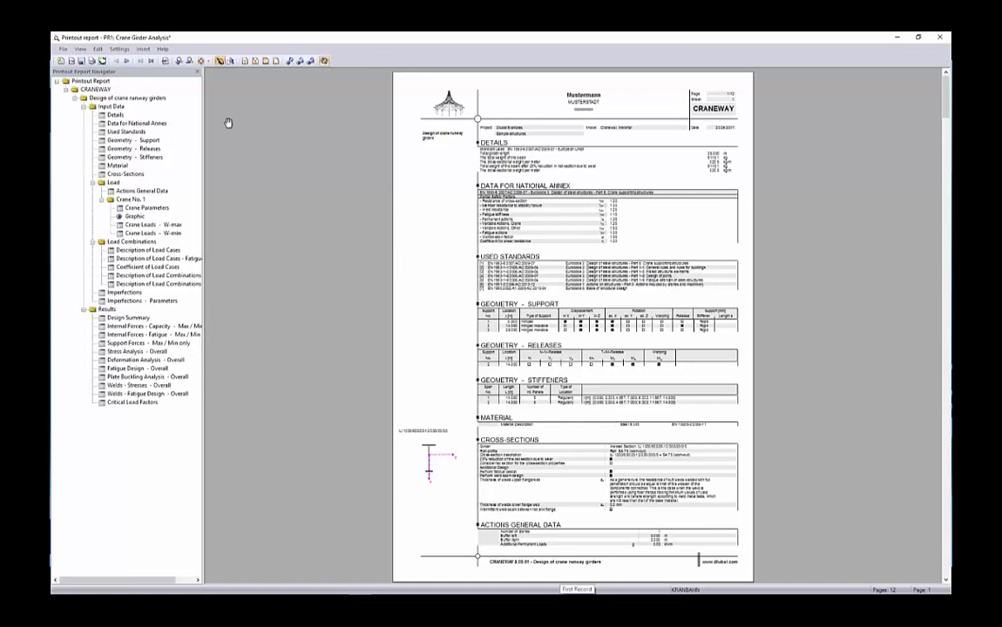
Step: Look through the languages available for the printout report and keep English selected
click(119, 49)
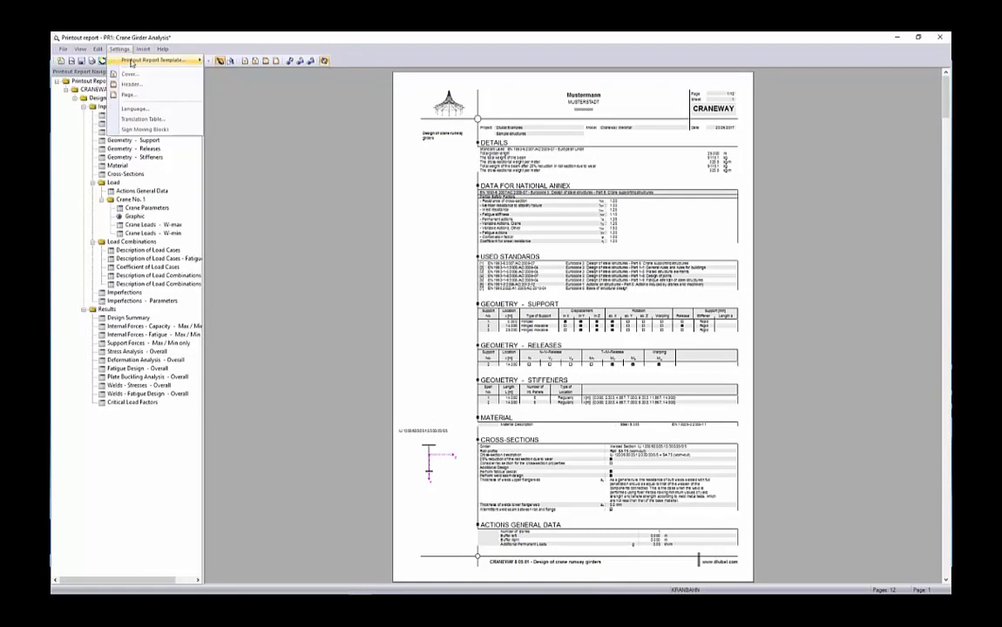
click(130, 97)
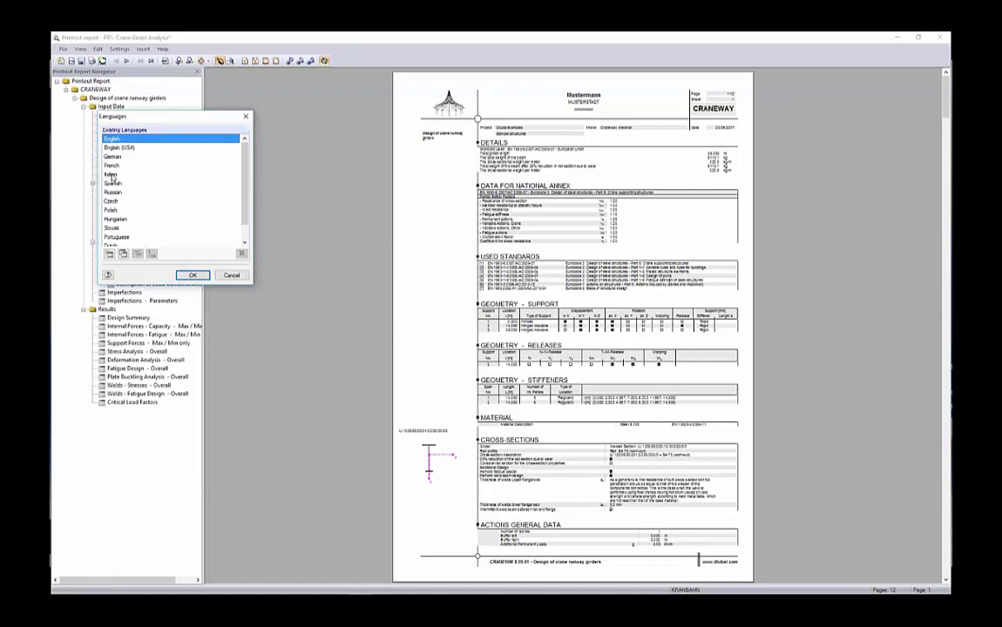
scroll(114, 218, down, 1)
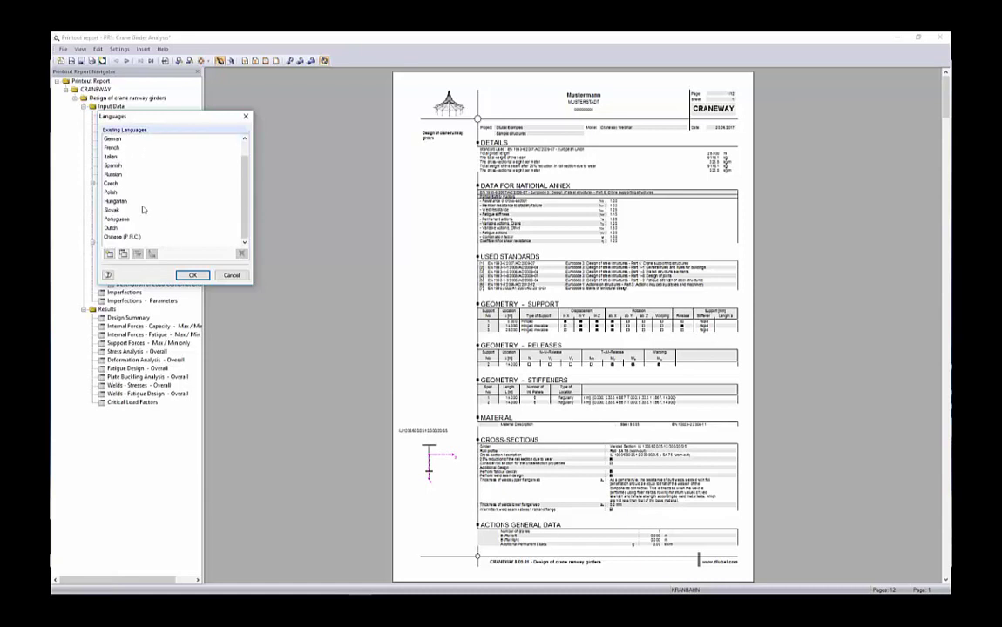
scroll(123, 183, up, 1)
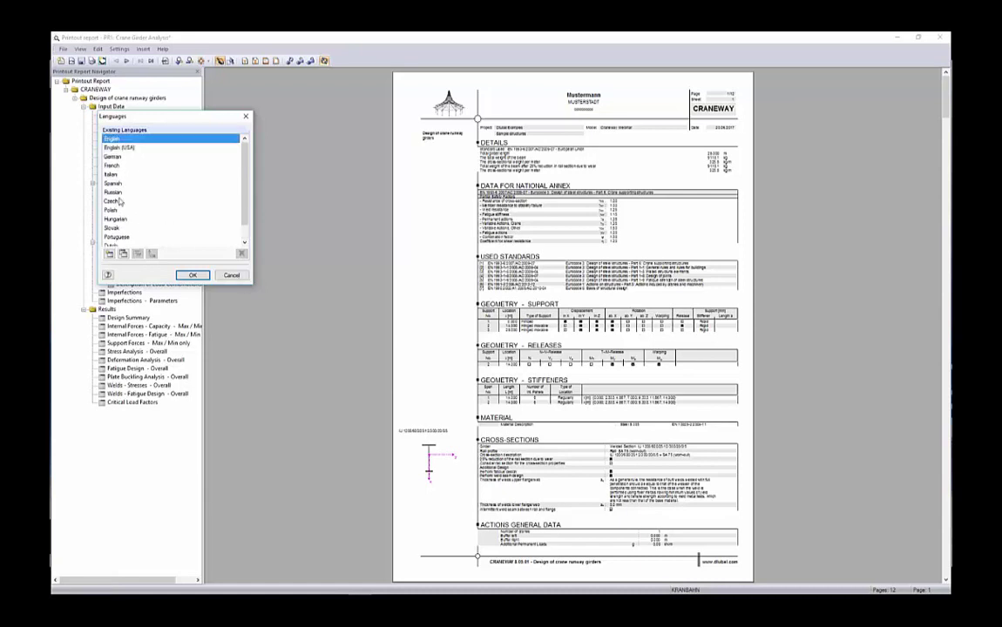
drag(222, 120, 342, 137)
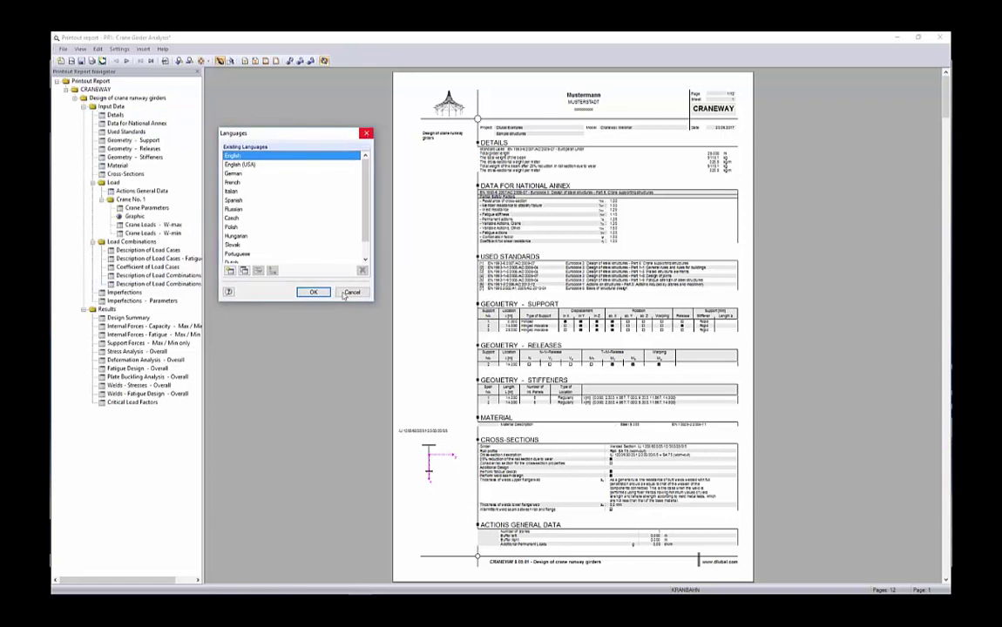
click(314, 292)
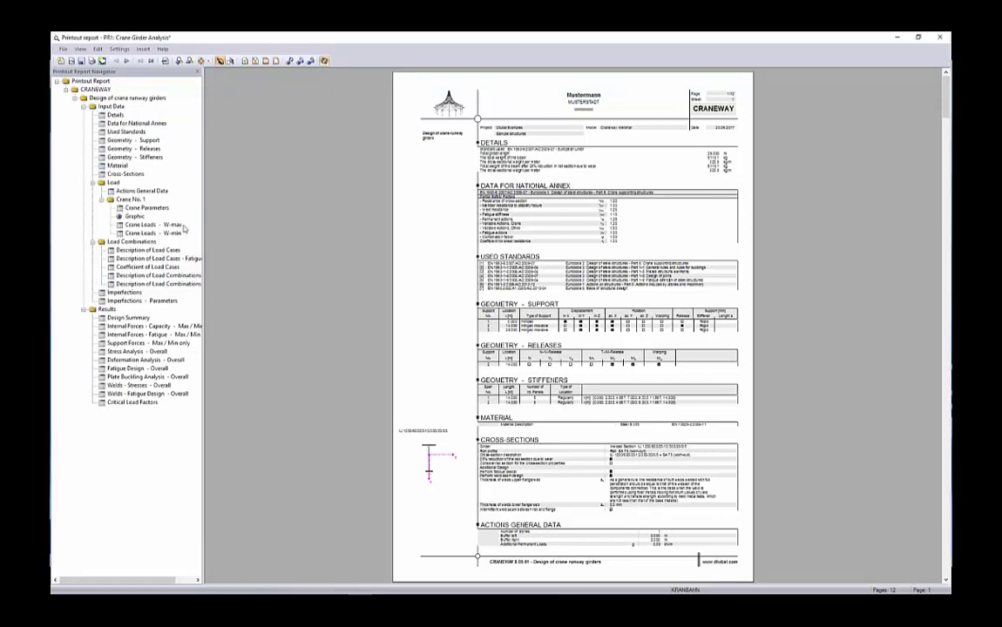
Step: Review the crane graphic, crane loads and load combinations in the printout report, and close the report with its contents saved
click(131, 217)
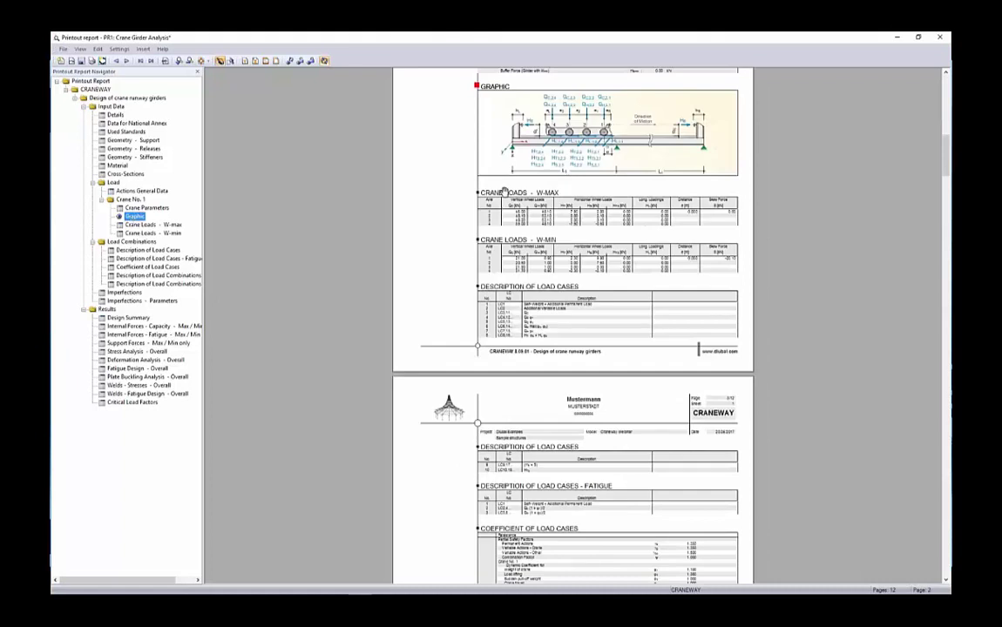
scroll(624, 298, down, 1)
scroll(623, 296, down, 4)
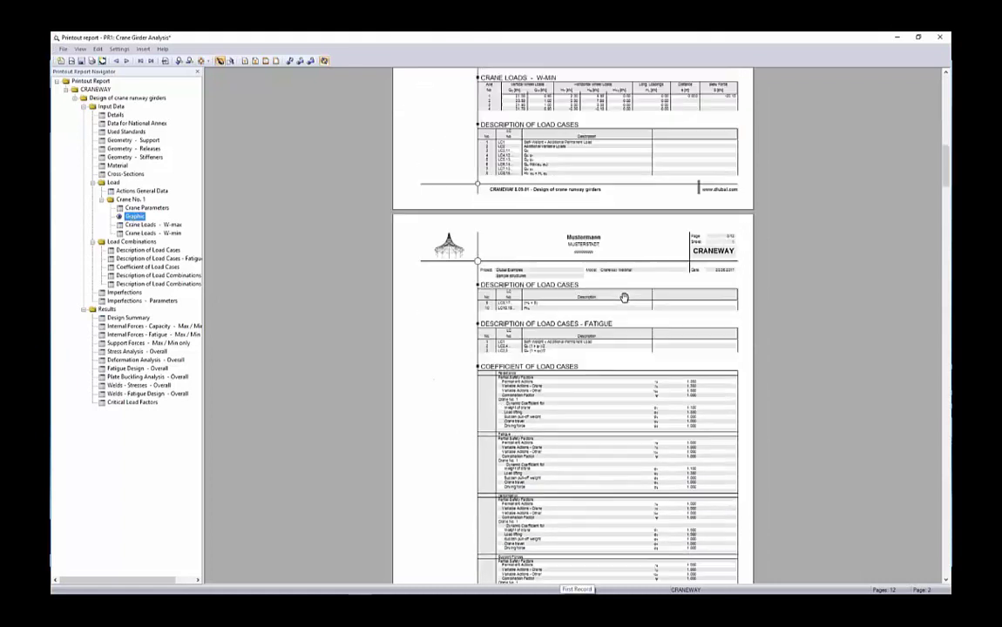
scroll(622, 293, up, 6)
scroll(367, 307, down, 8)
scroll(369, 309, down, 10)
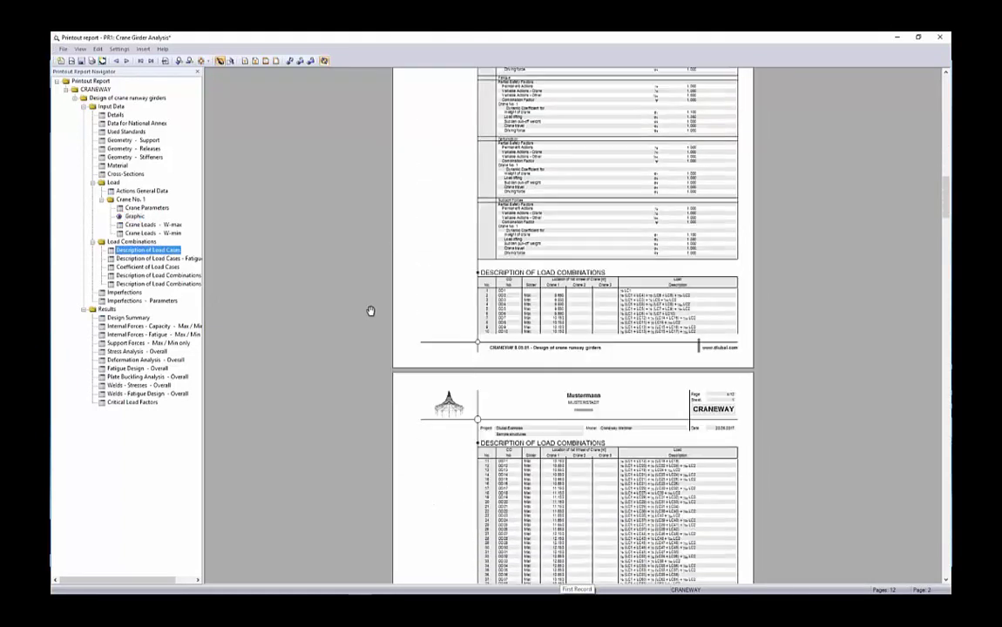
scroll(370, 308, up, 11)
scroll(460, 228, up, 6)
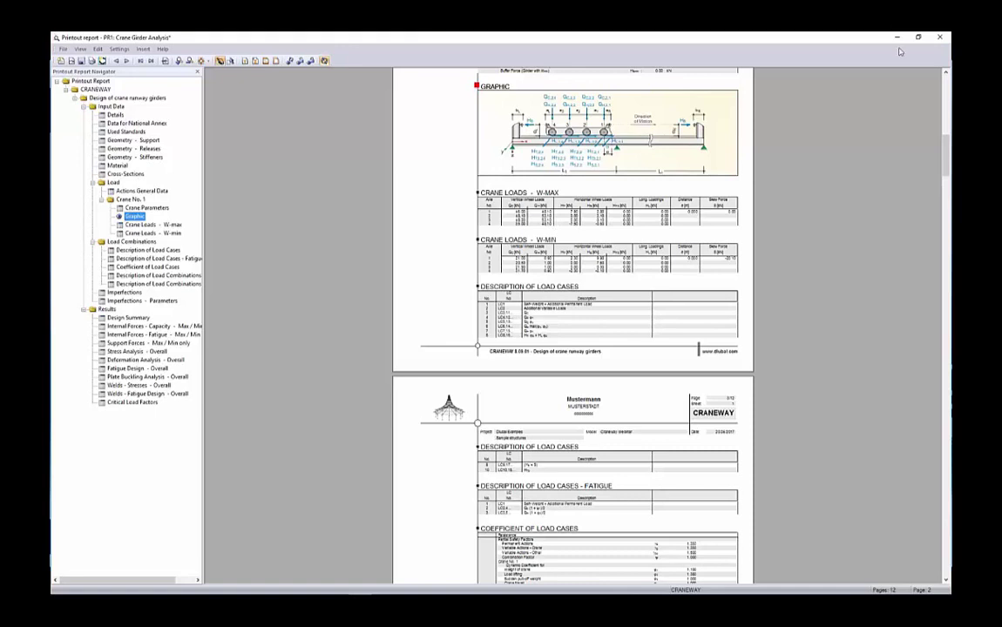
click(939, 37)
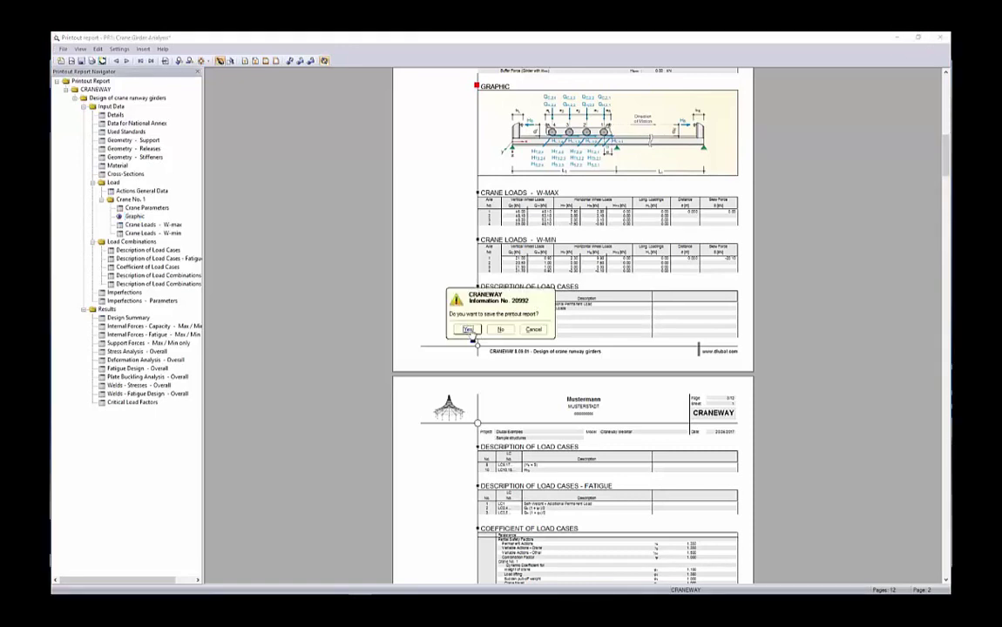
click(469, 330)
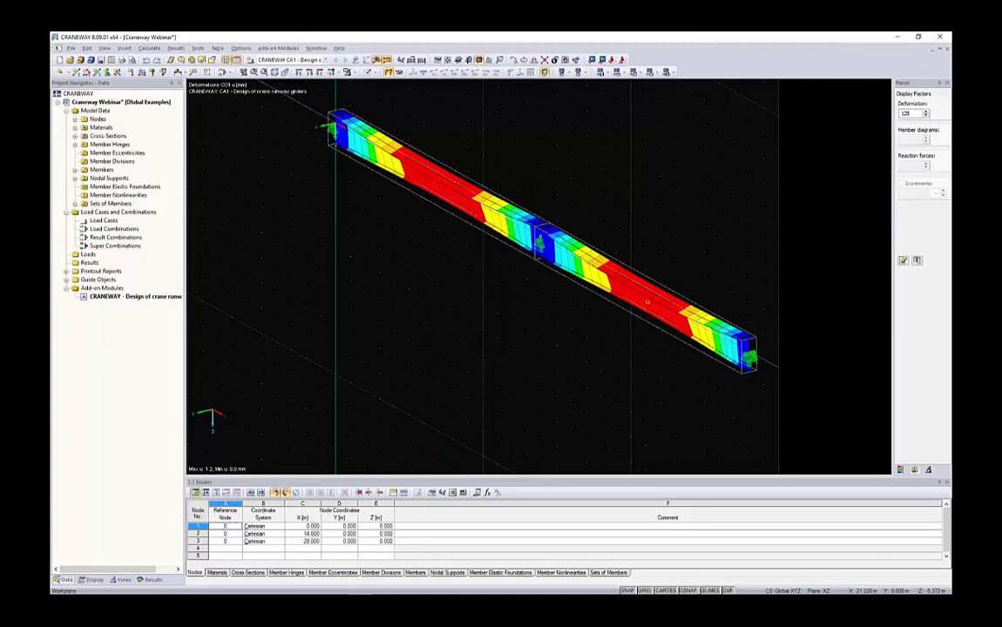
Step: Add the current view of the CO1 deformations u to the existing printout report as a window-filling, full-page graphic
mouse_move(628, 153)
ctrl+middle_down()
mouse_move(508, 147)
mouse_move(561, 123)
mouse_move(608, 151)
ctrl+middle_up()
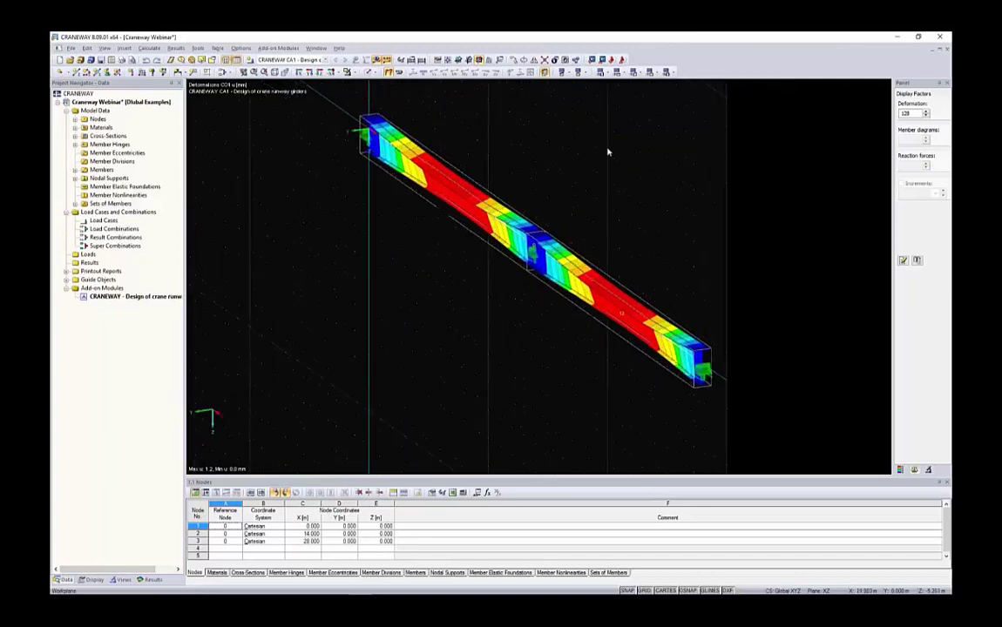
scroll(607, 153, up, 2)
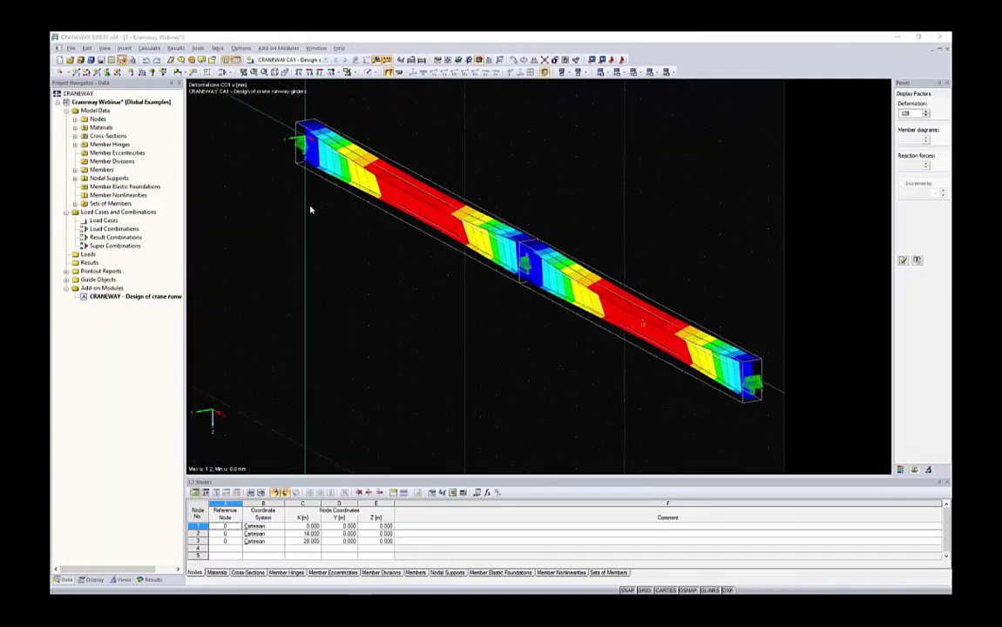
click(470, 252)
click(469, 254)
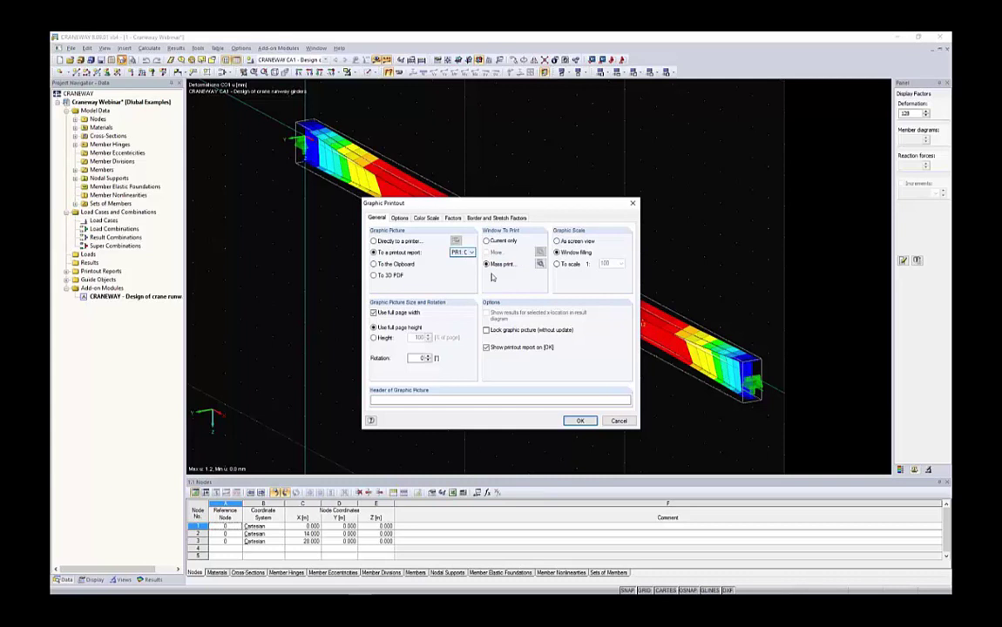
click(486, 240)
click(579, 421)
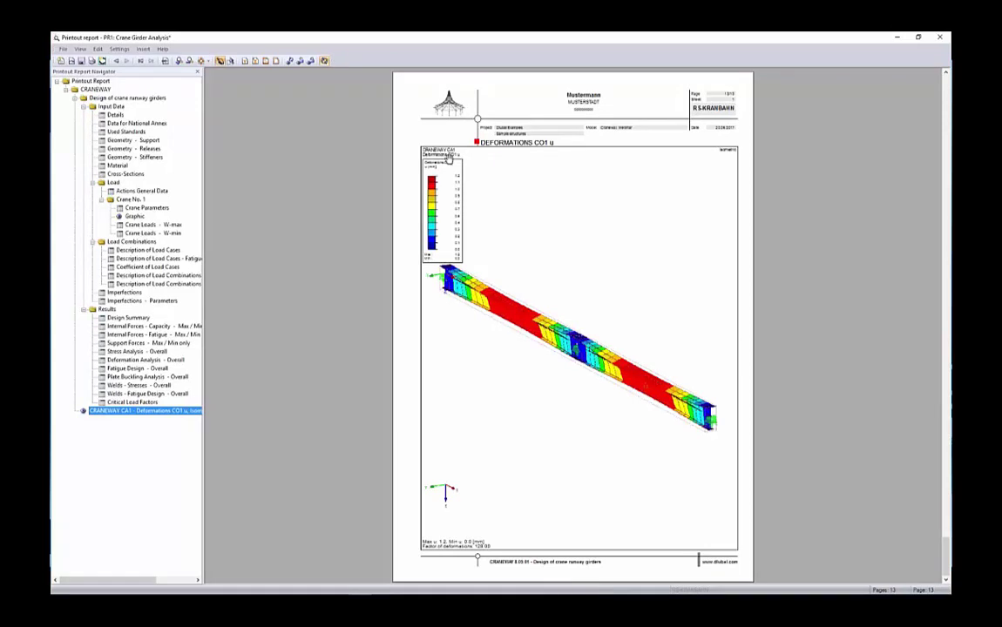
Step: Edit the report's deformation graphic so the girder is viewed from its opposite end, and save and close the report
right_click(589, 272)
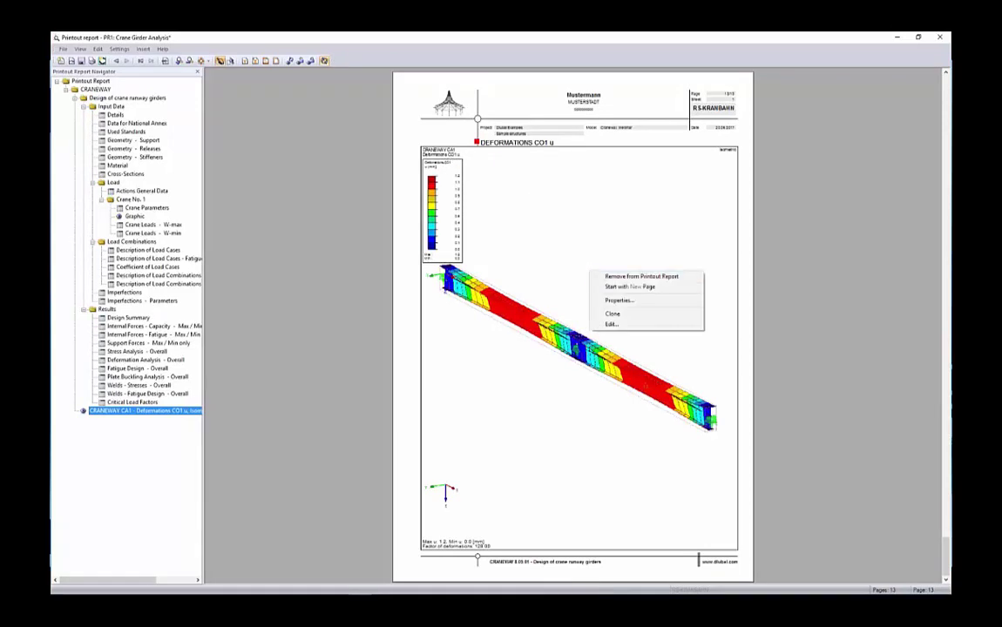
click(613, 324)
ctrl+middle_drag(644, 242, 470, 346)
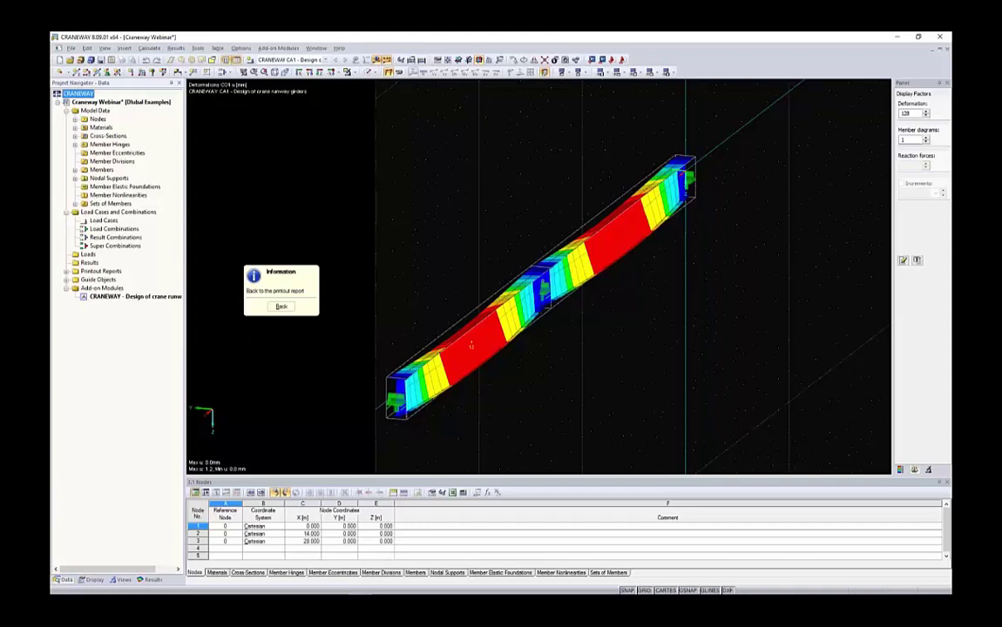
click(282, 306)
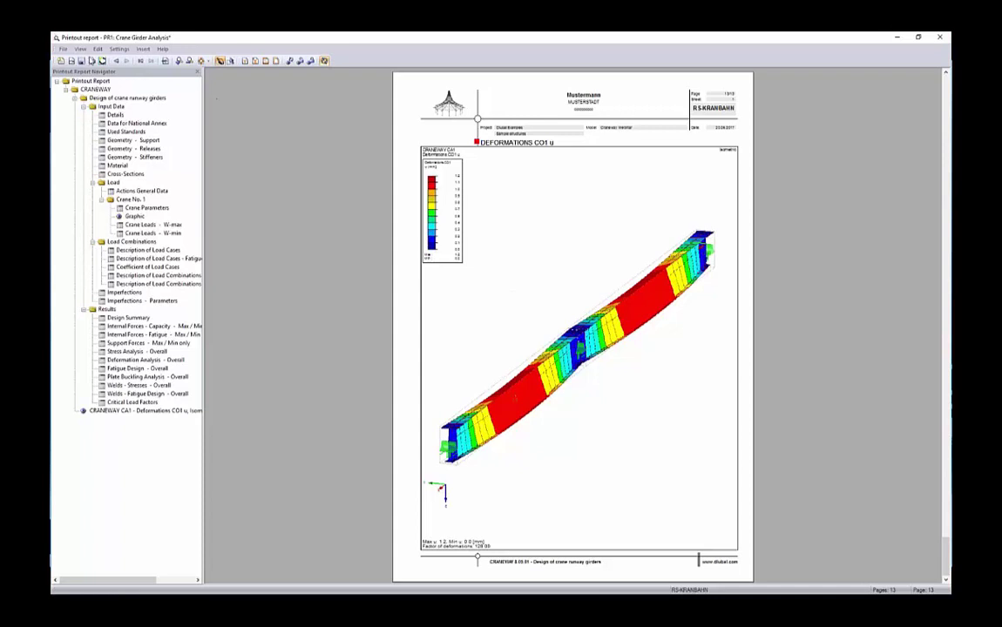
click(80, 61)
click(940, 38)
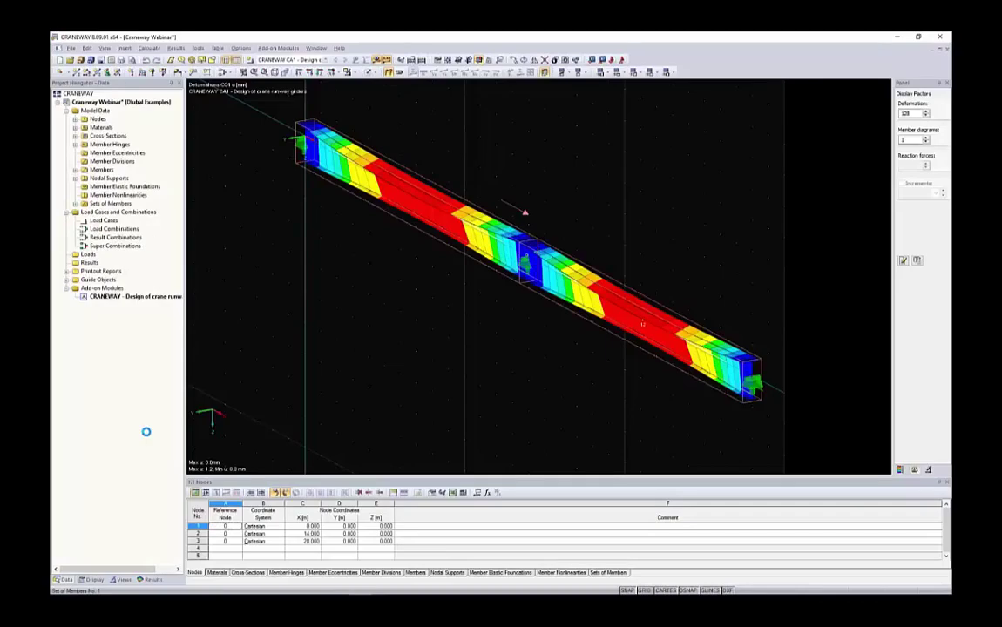
Step: Set up a window-filling mass print of result graphics to the existing printout report, using the current view
click(153, 581)
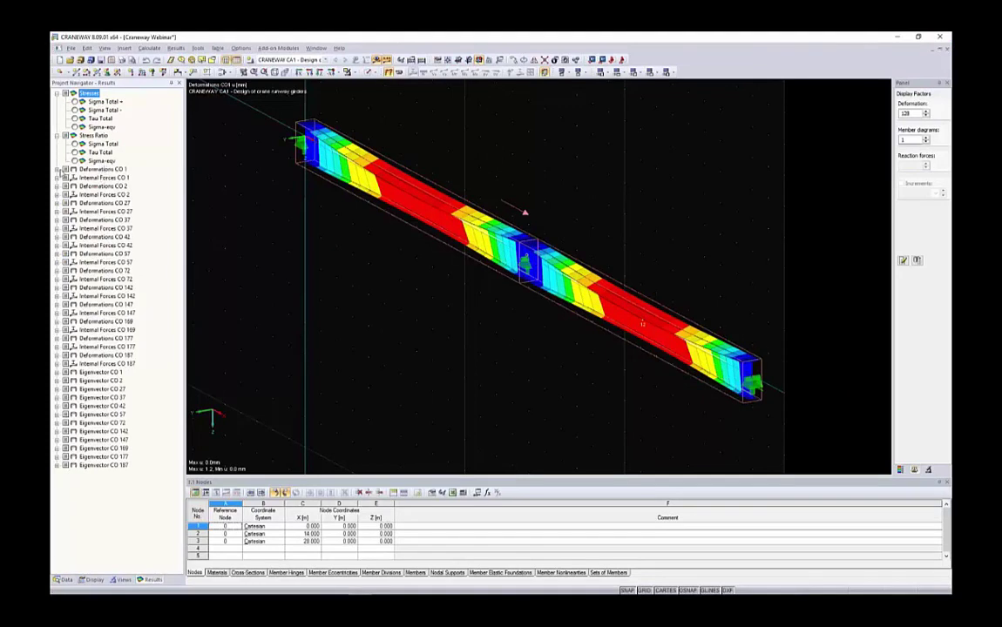
click(123, 60)
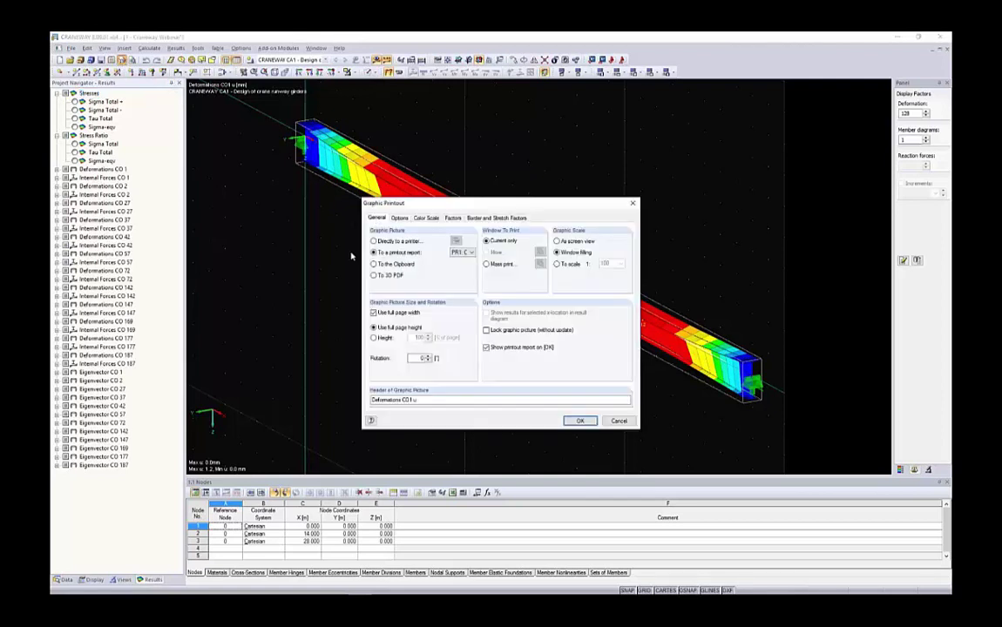
click(501, 265)
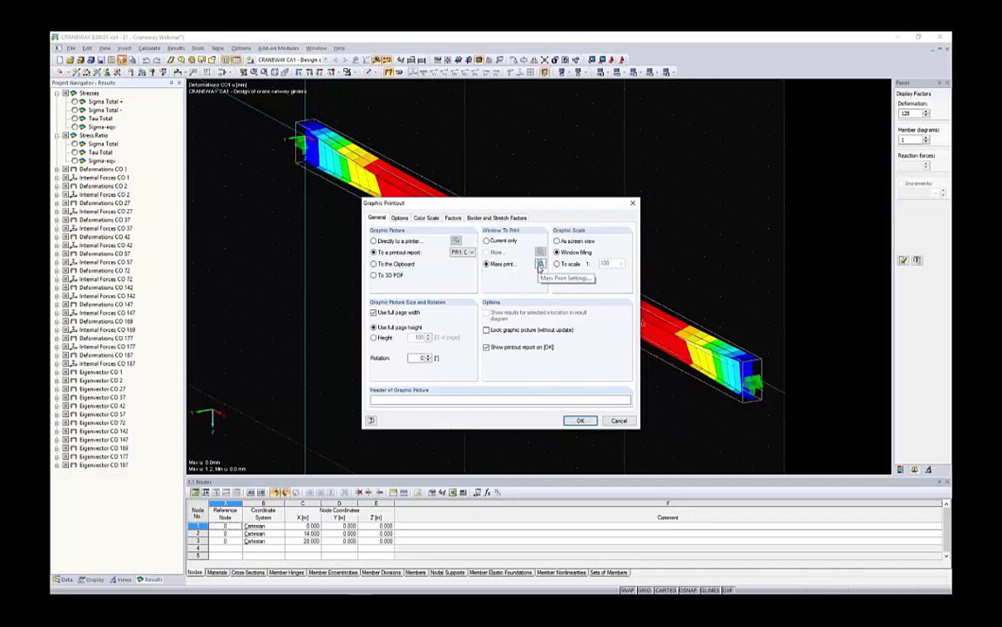
click(539, 264)
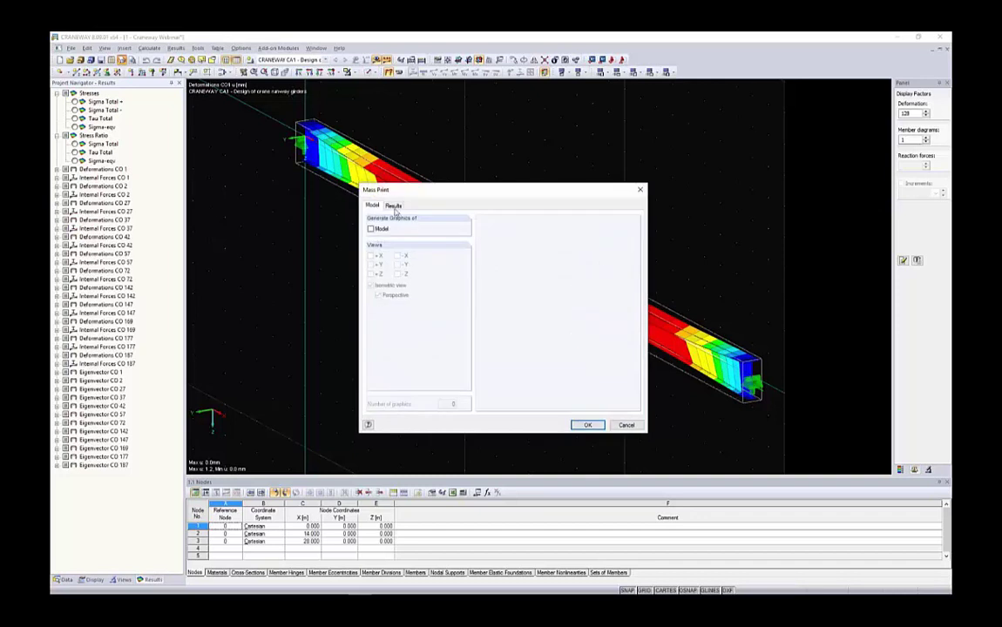
click(394, 207)
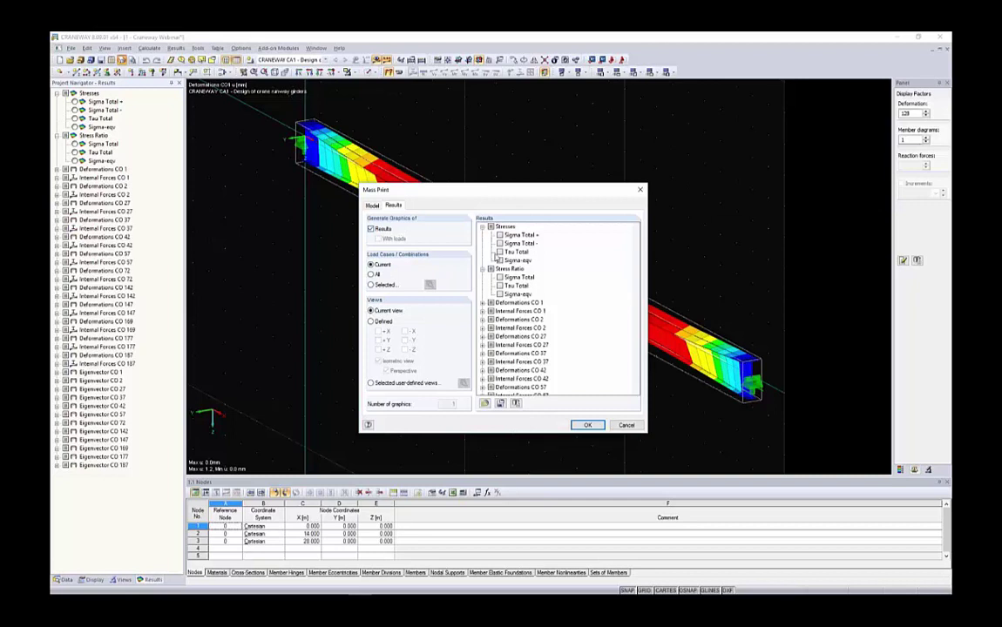
Step: Include the deformation u graphics of CO 1, CO 2 and CO 27 in the mass print and generate them in the report
click(482, 227)
click(482, 235)
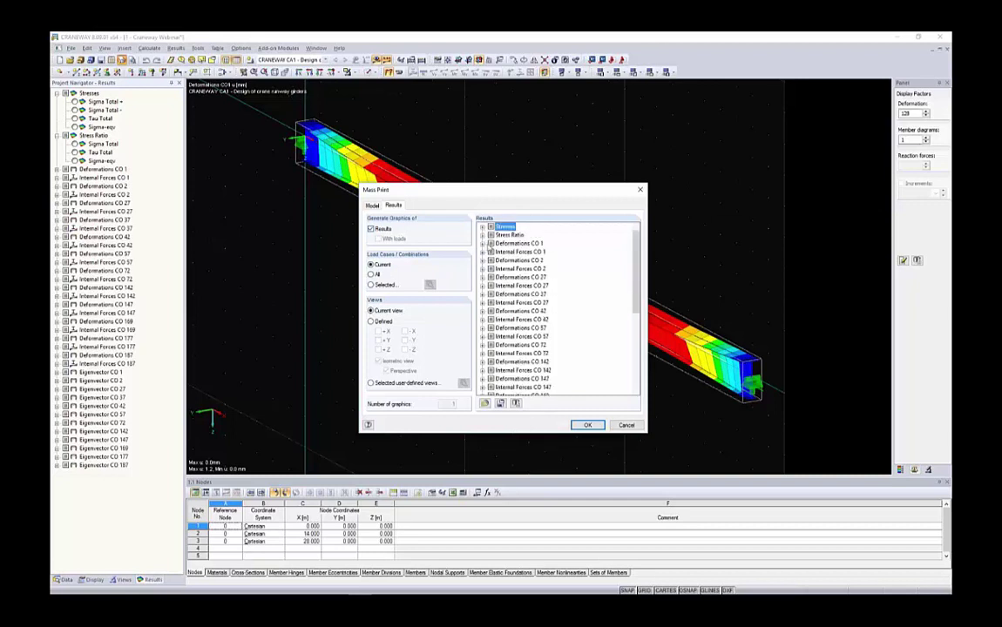
click(484, 243)
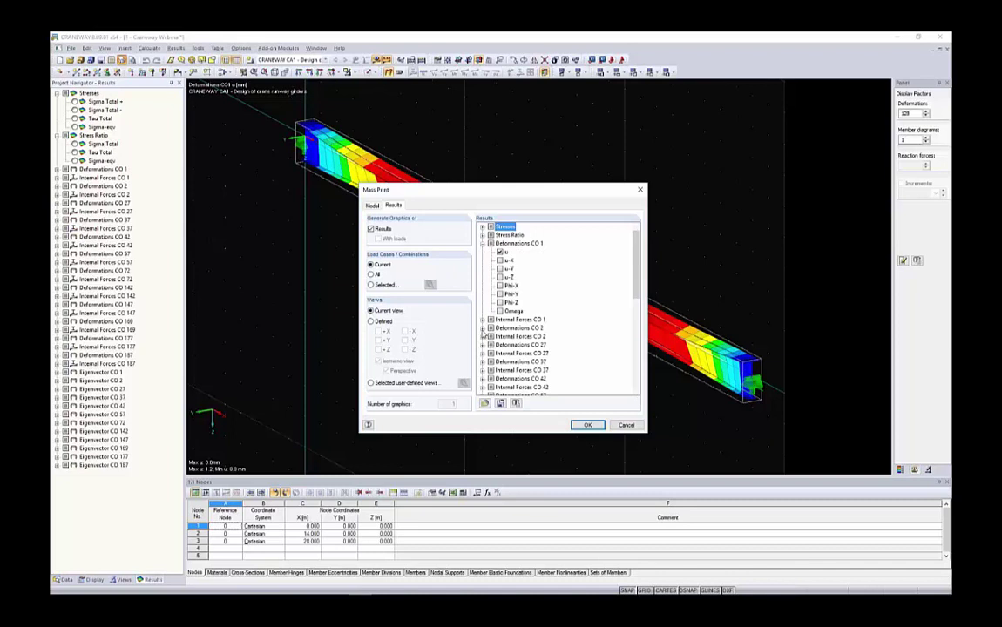
click(482, 327)
scroll(507, 309, down, 3)
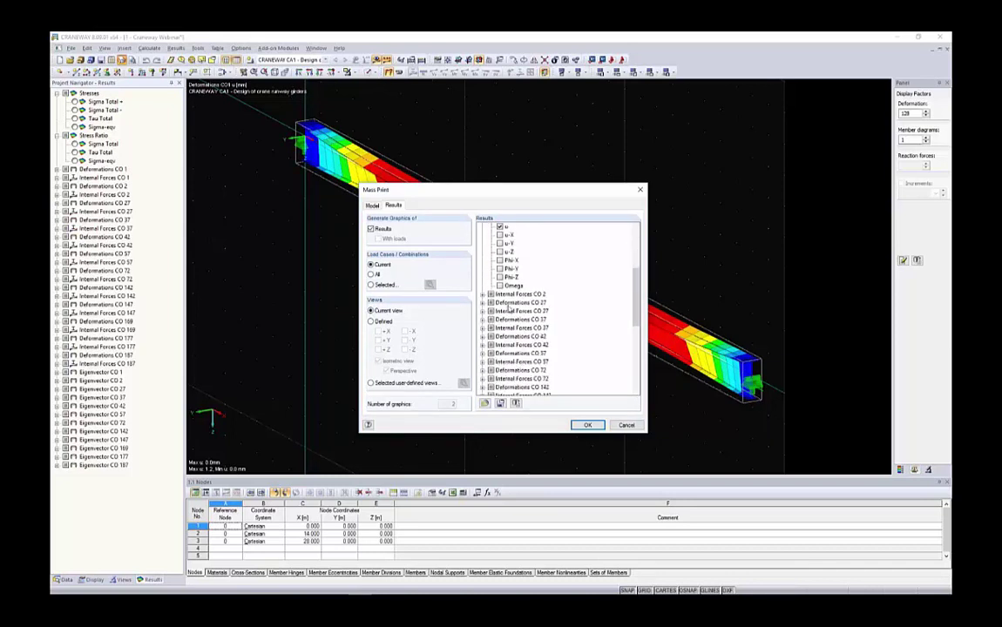
click(483, 302)
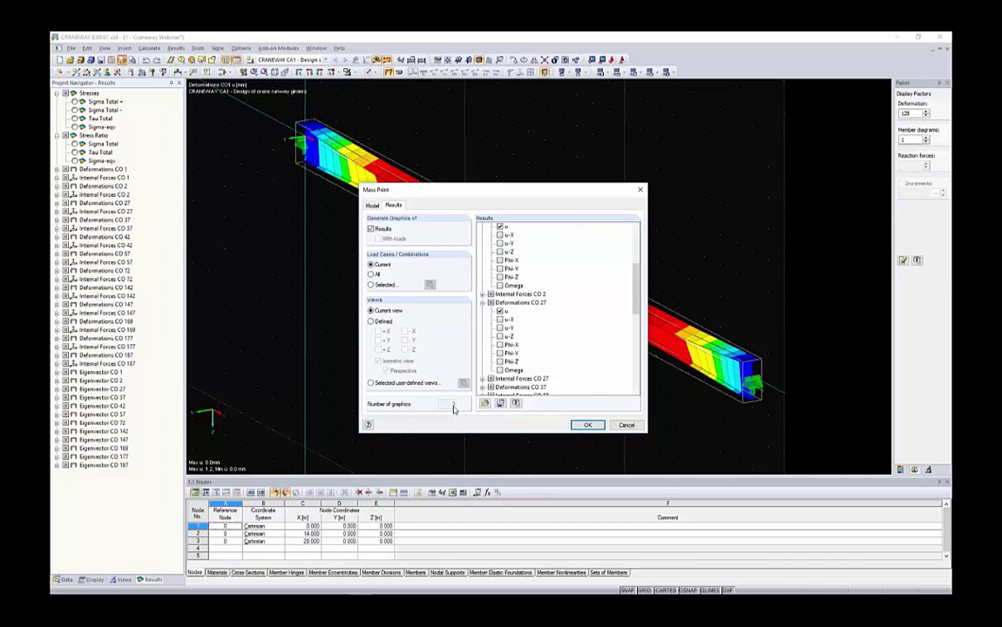
click(587, 425)
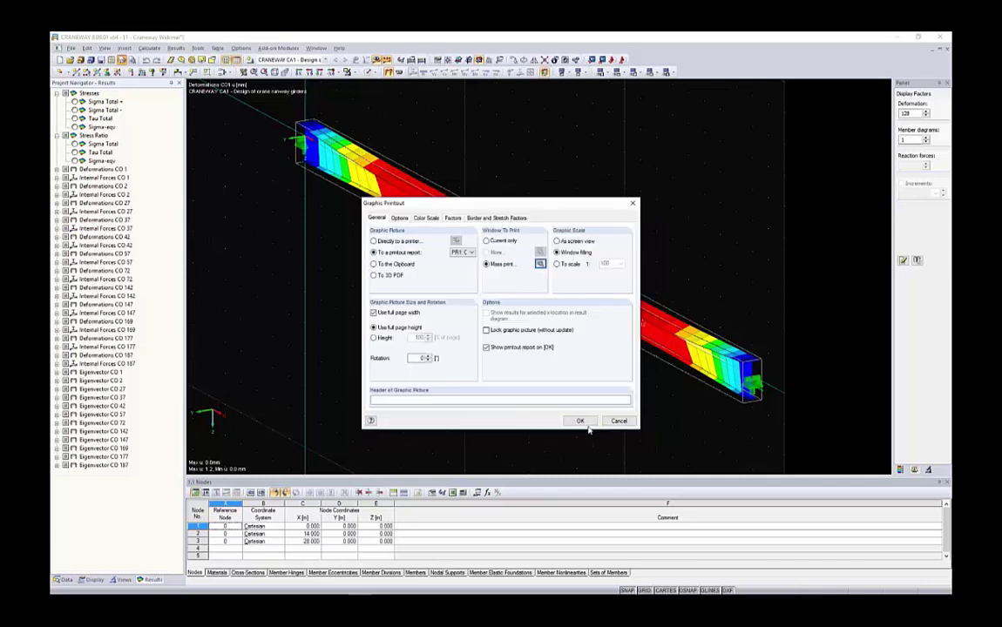
click(580, 421)
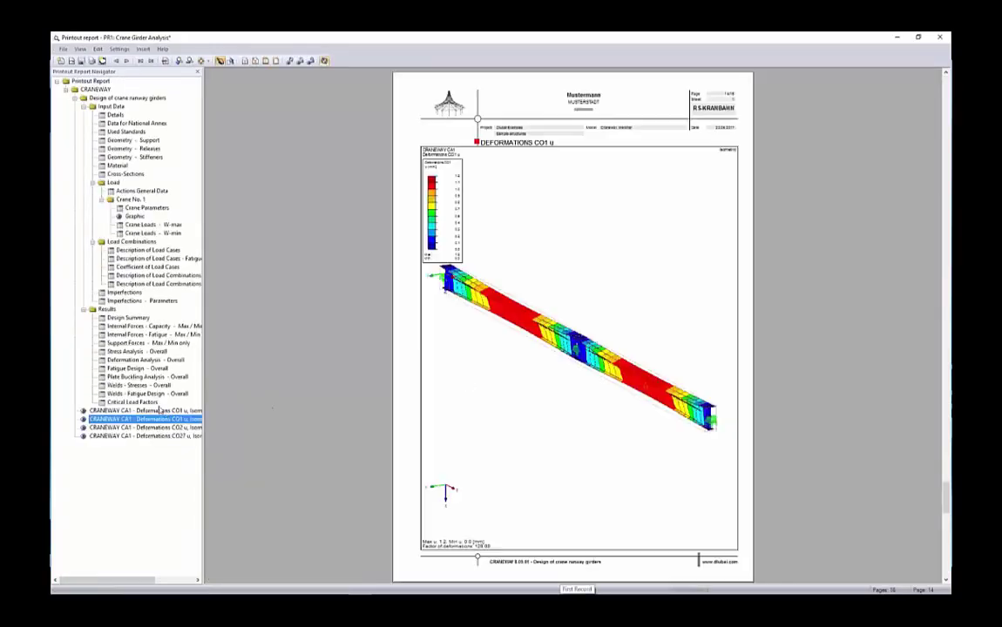
Step: Check the CO2 and CO27 deformation graphics in the printout report, and save and close the report
click(178, 428)
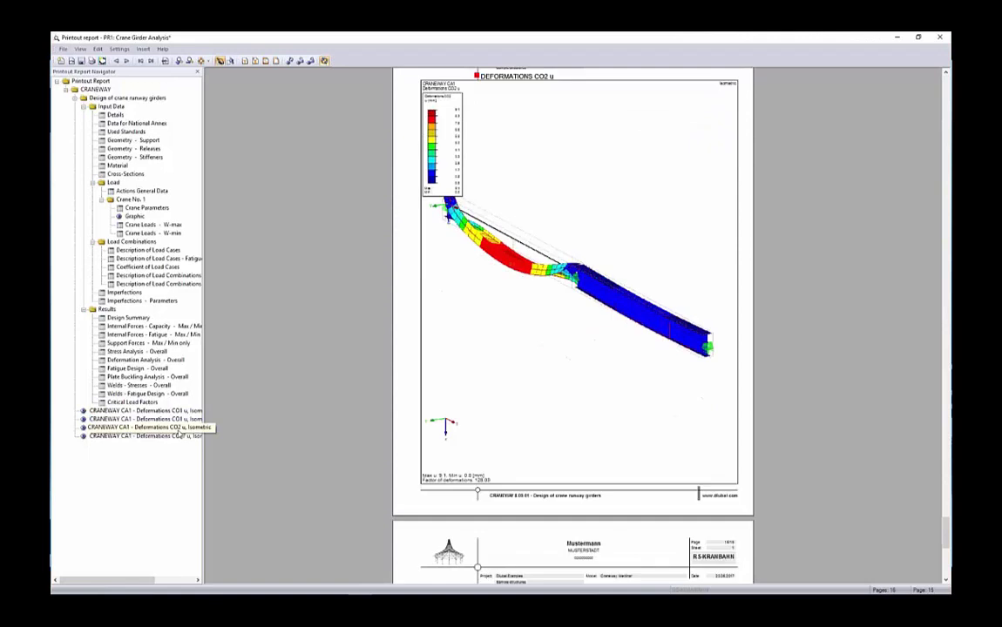
click(171, 439)
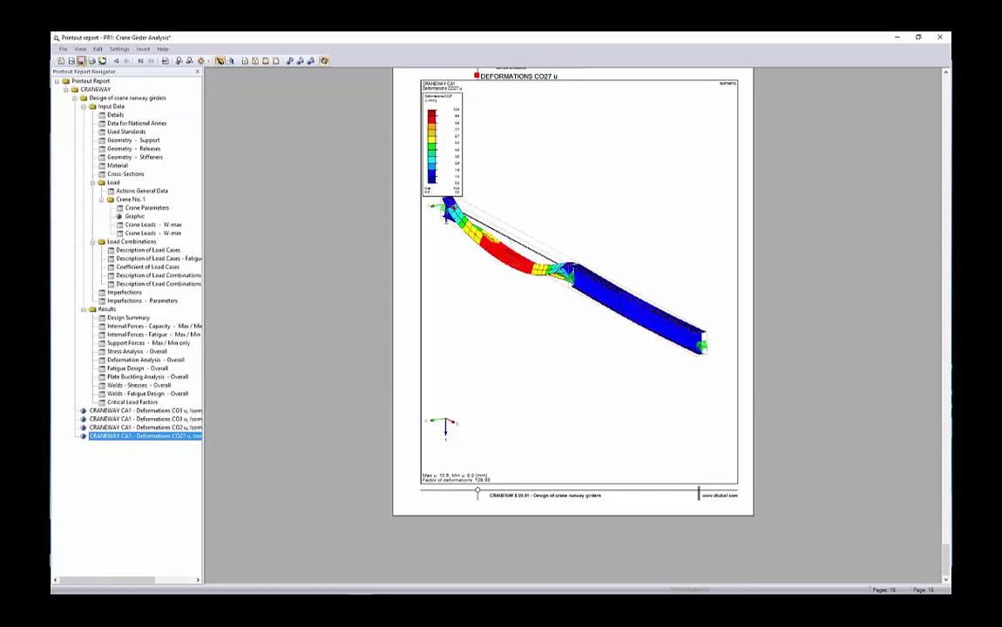
click(80, 61)
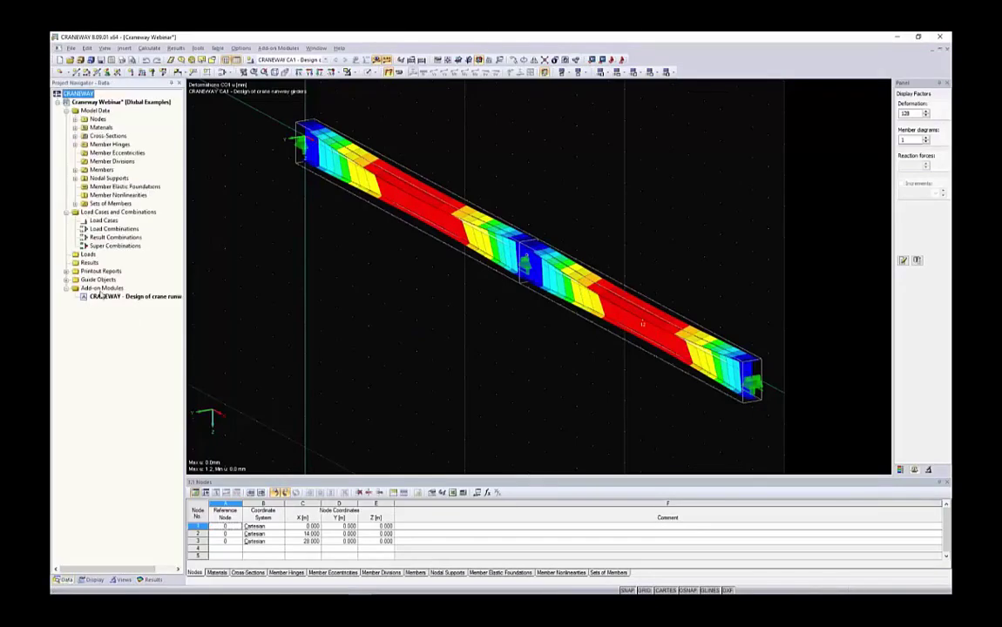
Step: Reopen the crane runway girder design module and examine the horizontal wheel loads and skew force for the W max and W min girders
double_click(101, 296)
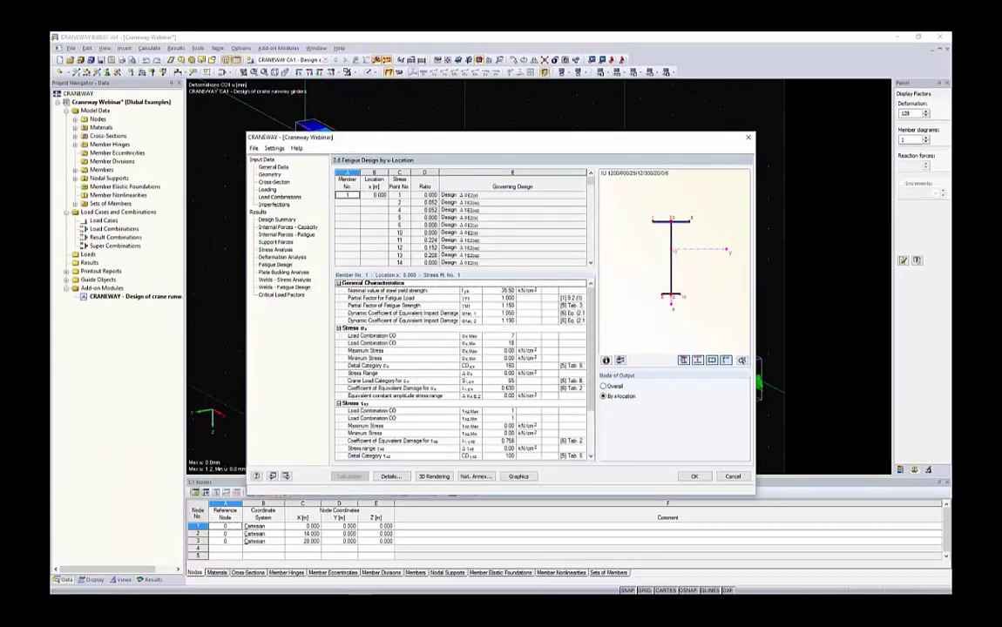
click(268, 189)
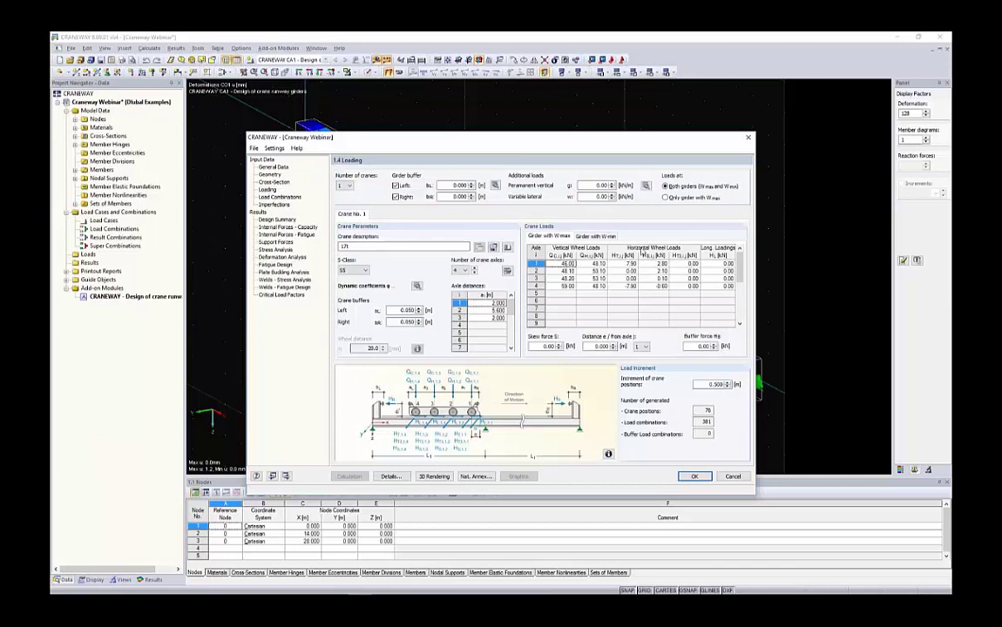
drag(623, 263, 686, 286)
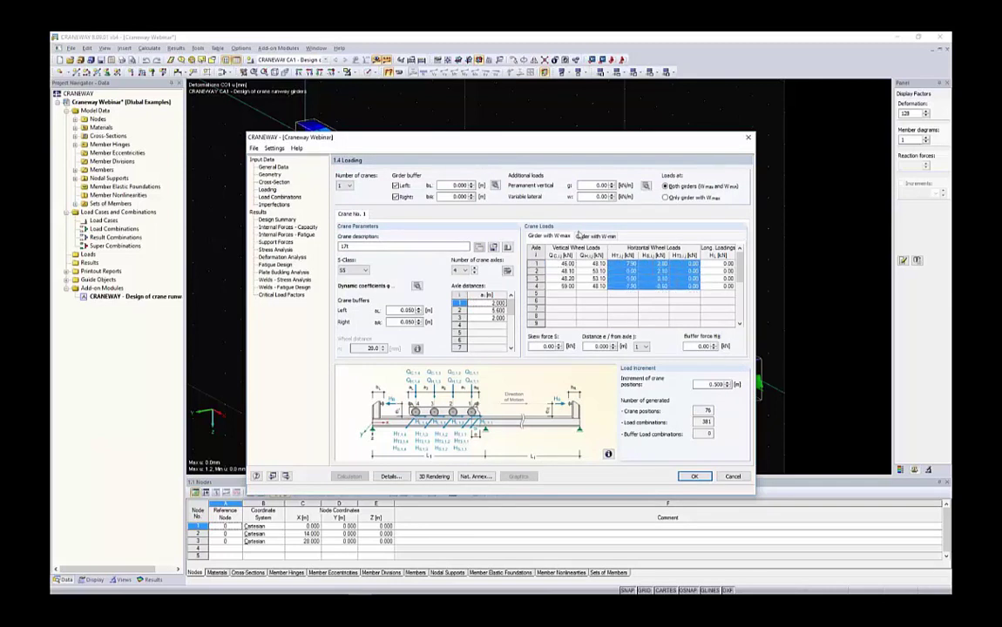
click(612, 233)
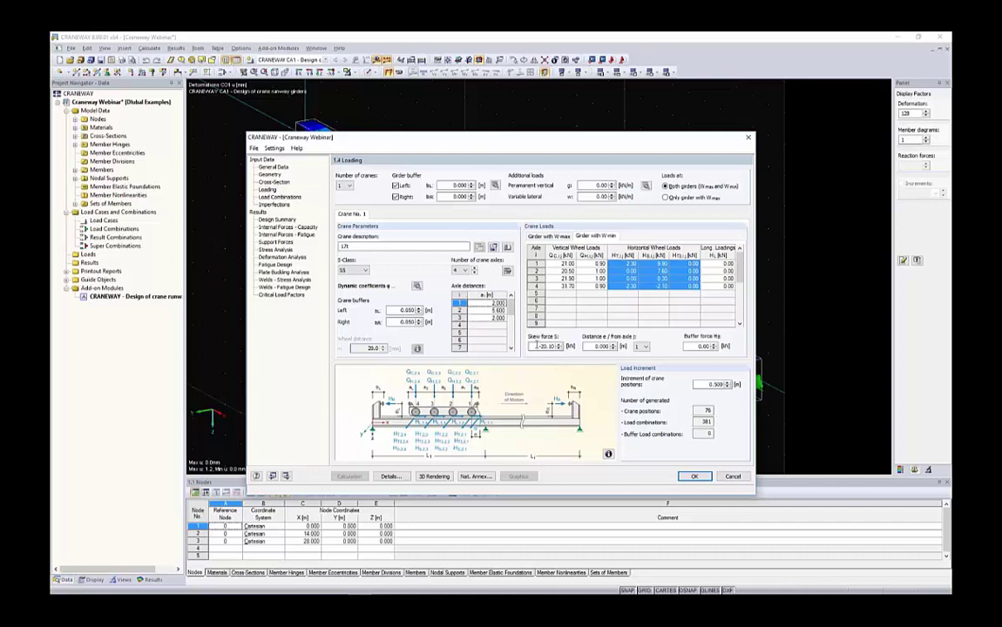
double_click(545, 346)
click(555, 237)
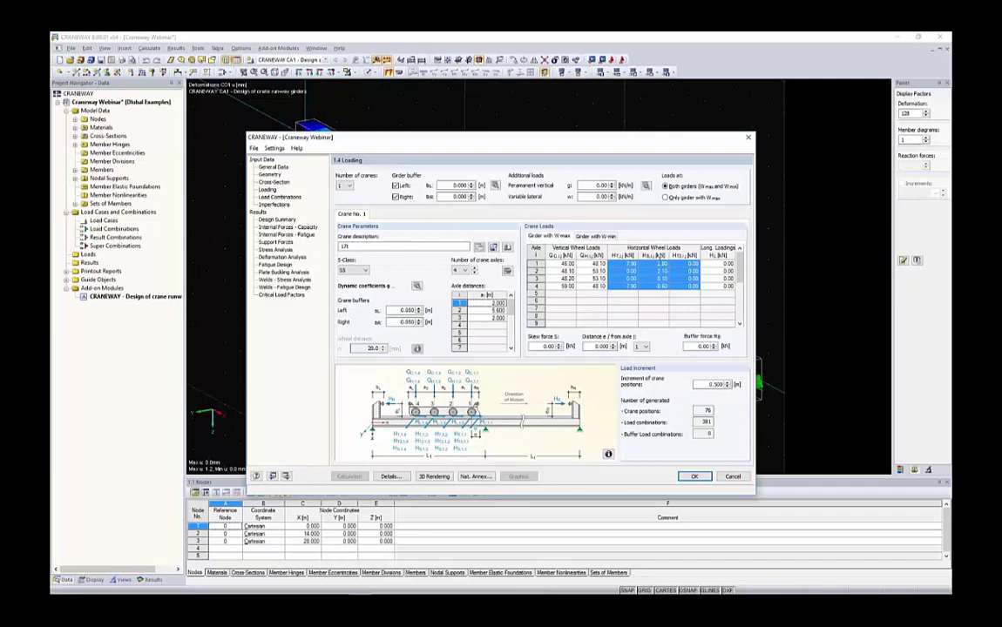
click(543, 346)
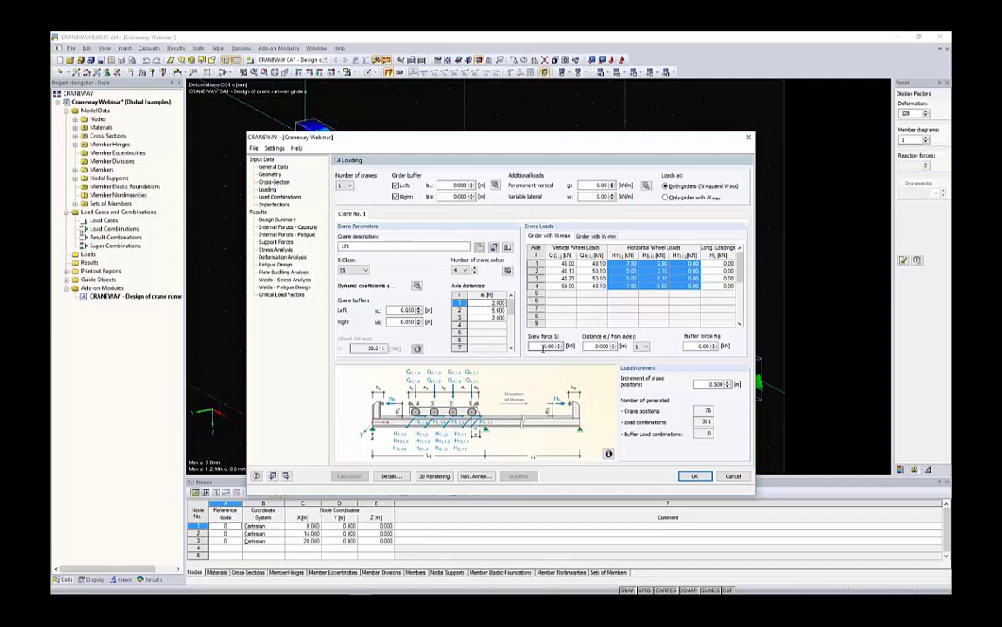
Step: Compare the vertical and horizontal wheel loads and skew force S between the W min and W max girders, and return to General Data
click(595, 236)
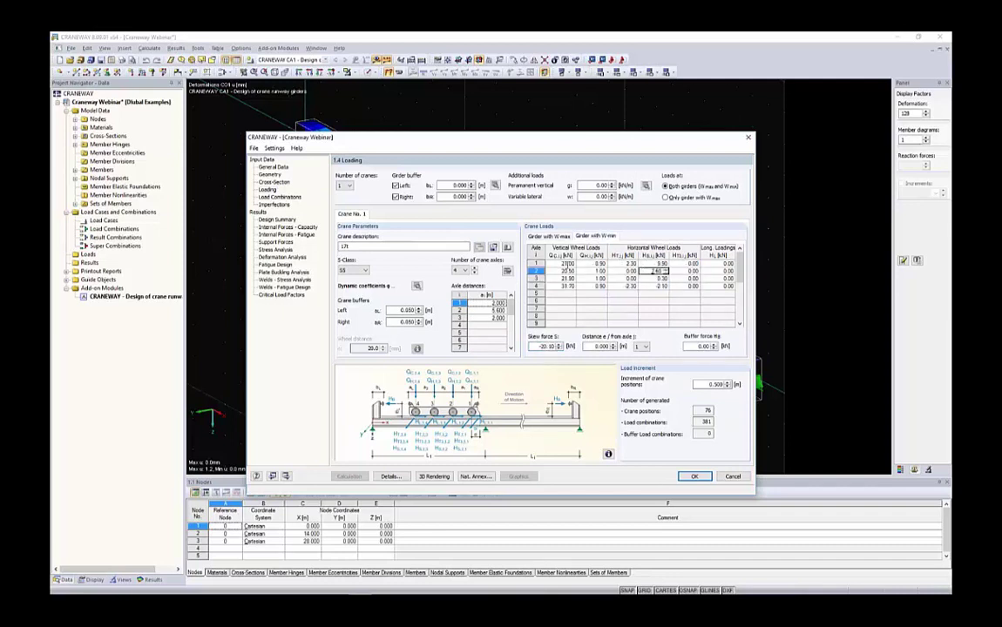
drag(542, 264, 695, 287)
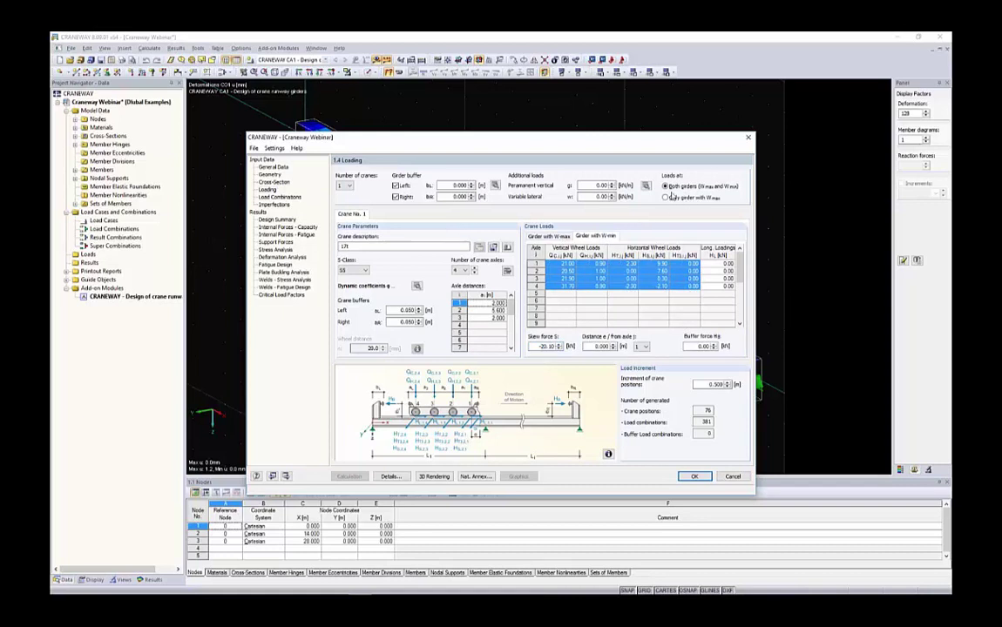
click(586, 237)
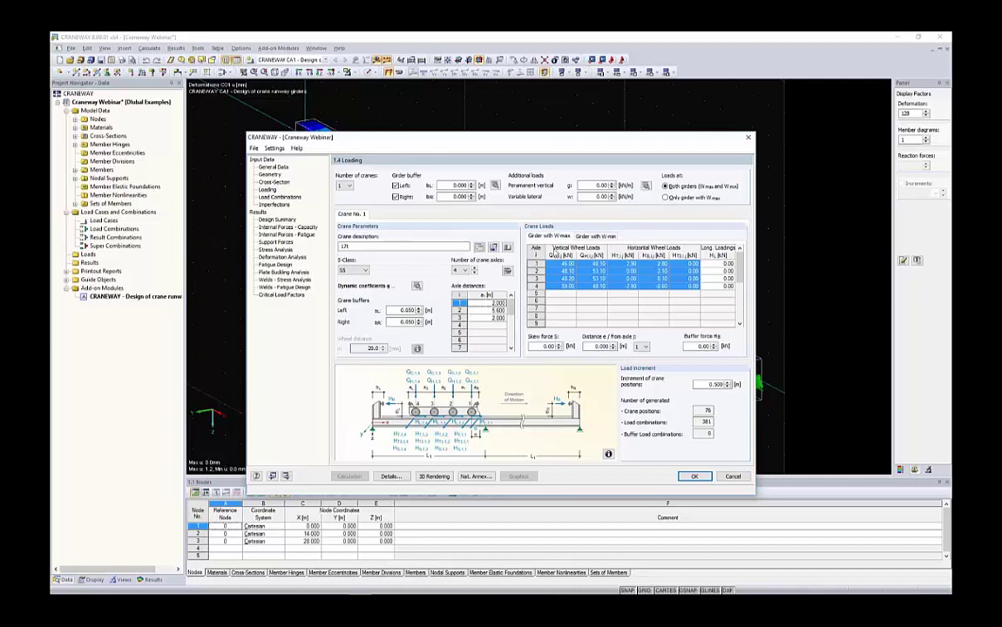
click(560, 308)
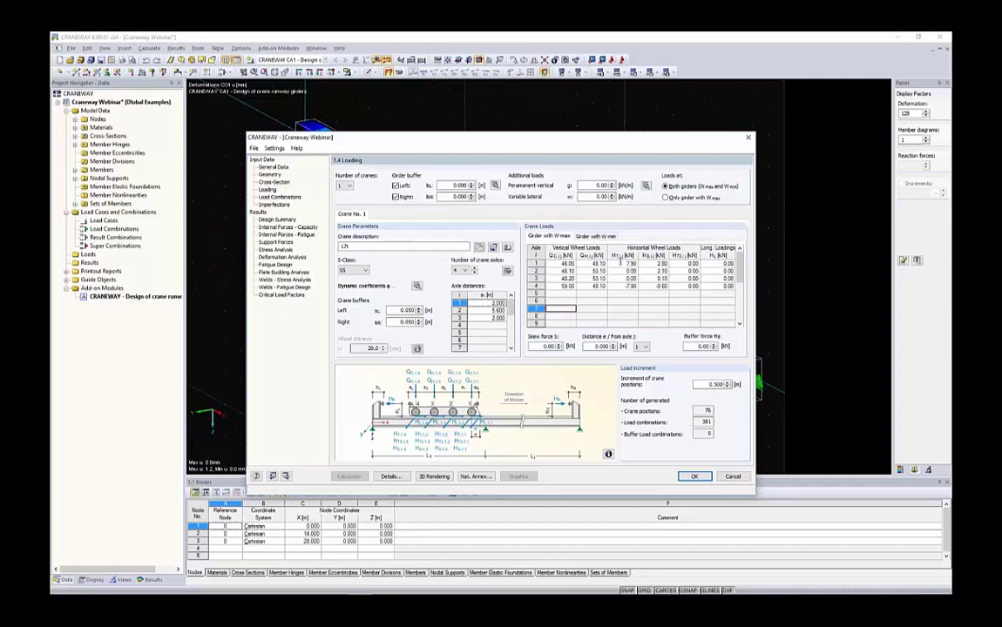
drag(623, 263, 664, 286)
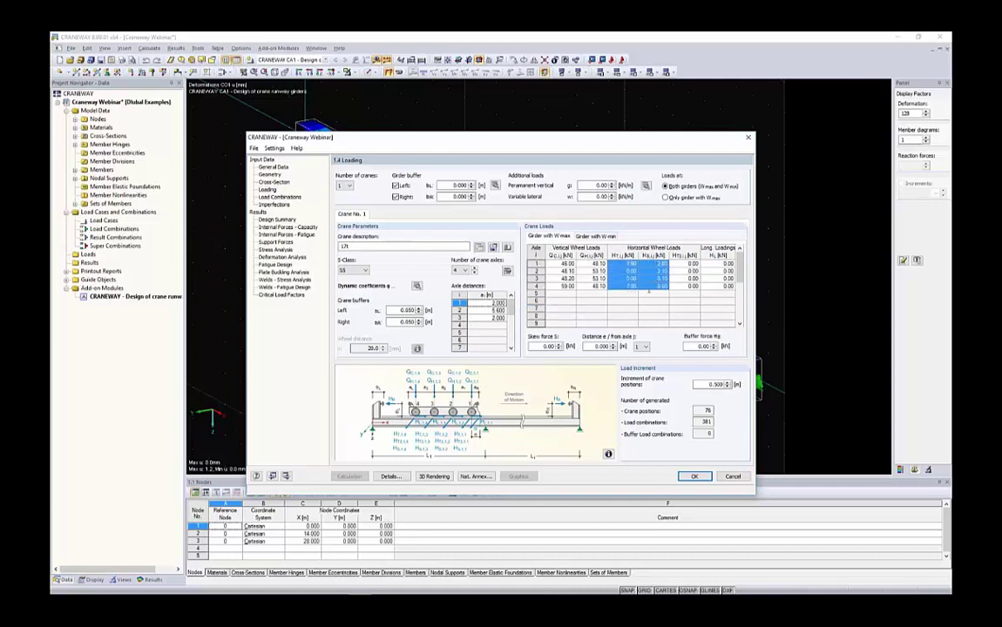
double_click(548, 346)
click(595, 236)
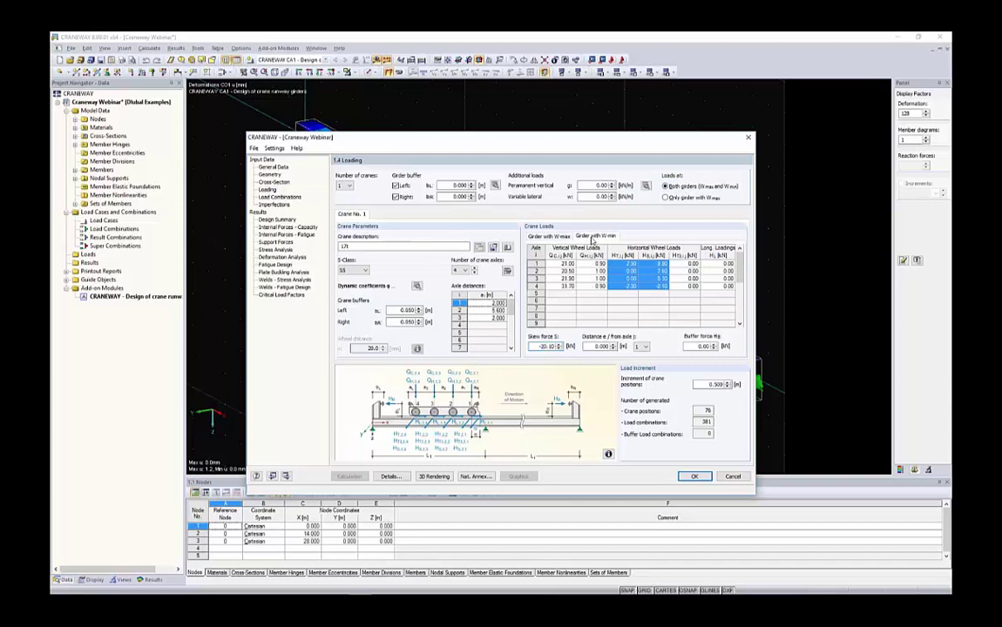
double_click(550, 347)
click(274, 167)
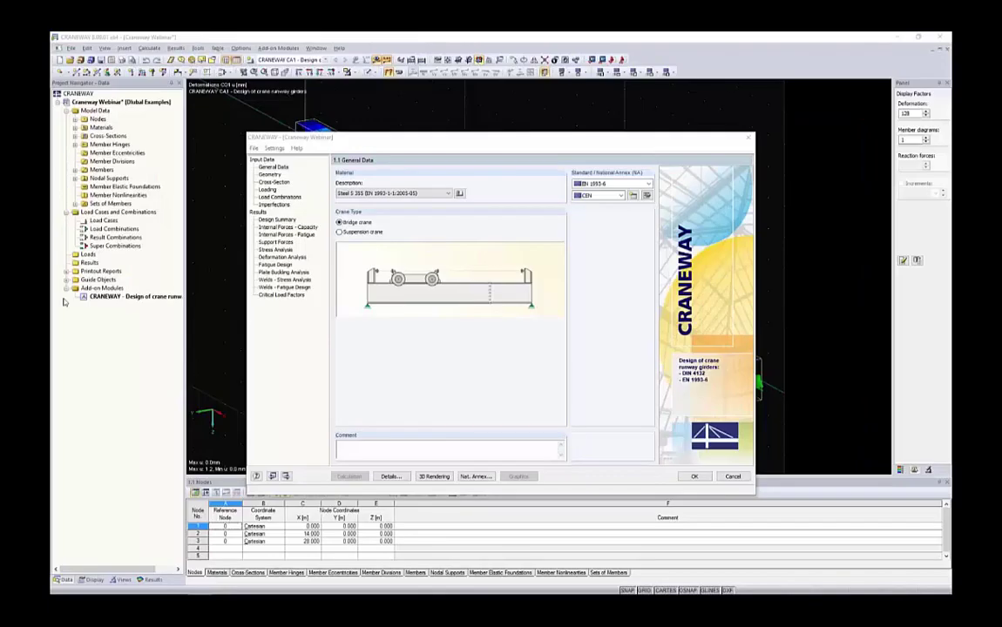
Step: Switch to the browser with the Dlubal website, maximize it, and find the CRANEWAY 64-bit entry among the downloadable trial versions
drag(227, 141, 450, 237)
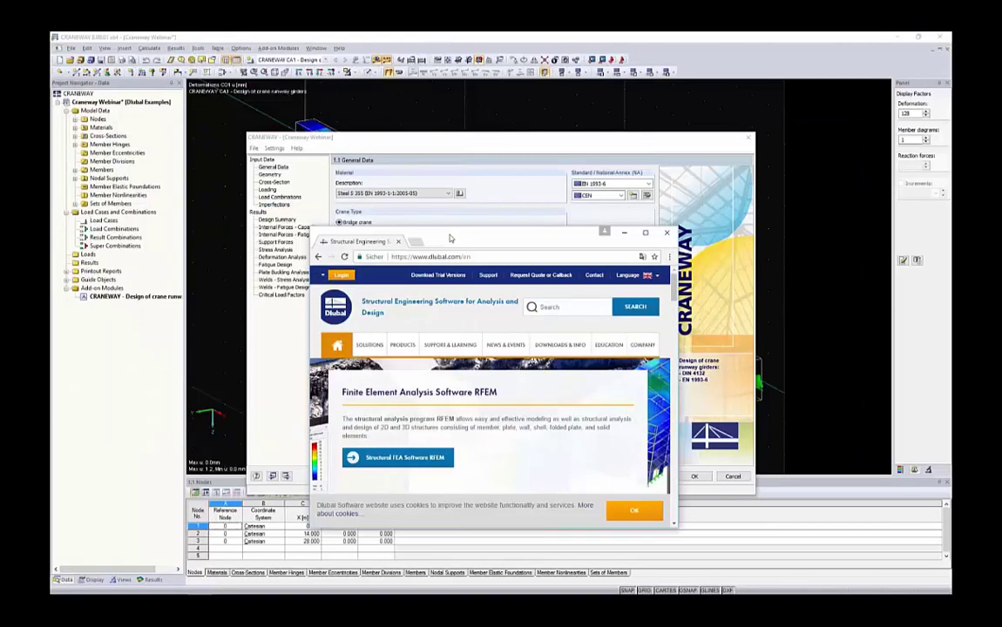
double_click(450, 237)
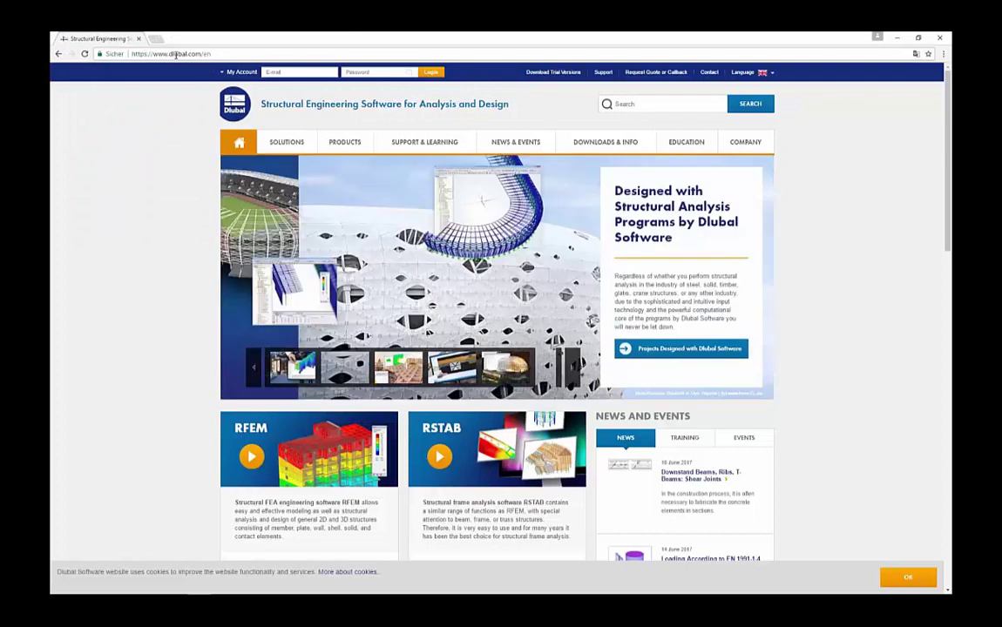
mouse_move(674, 144)
mouse_move(577, 141)
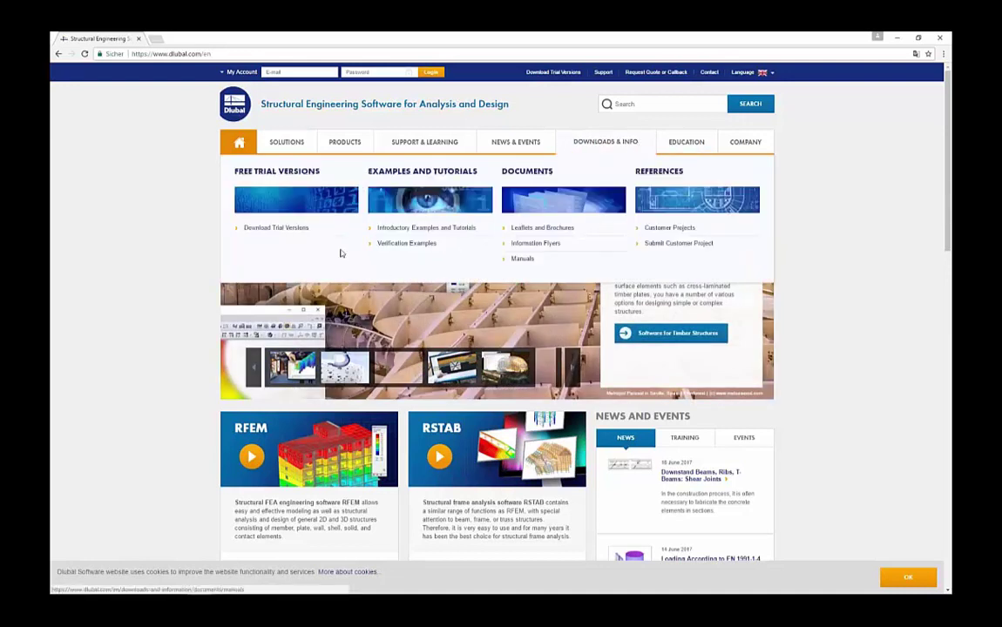
click(261, 227)
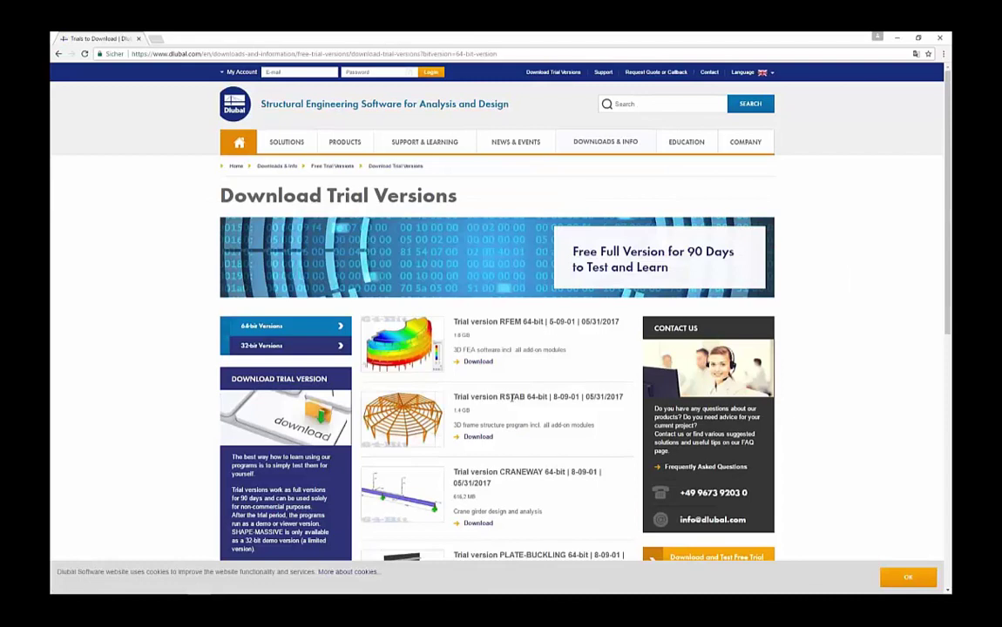
scroll(513, 304, down, 3)
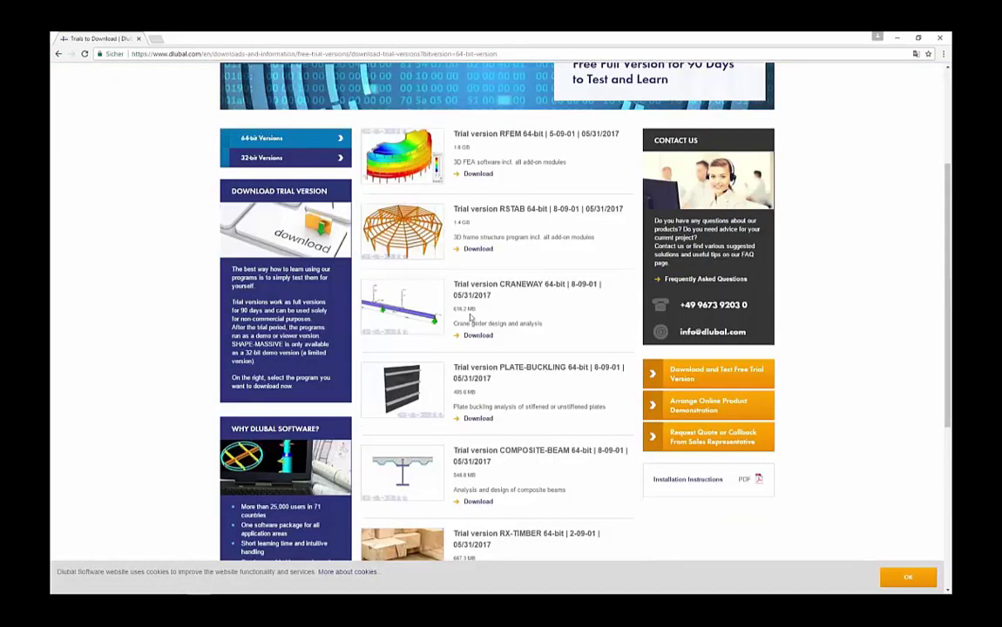